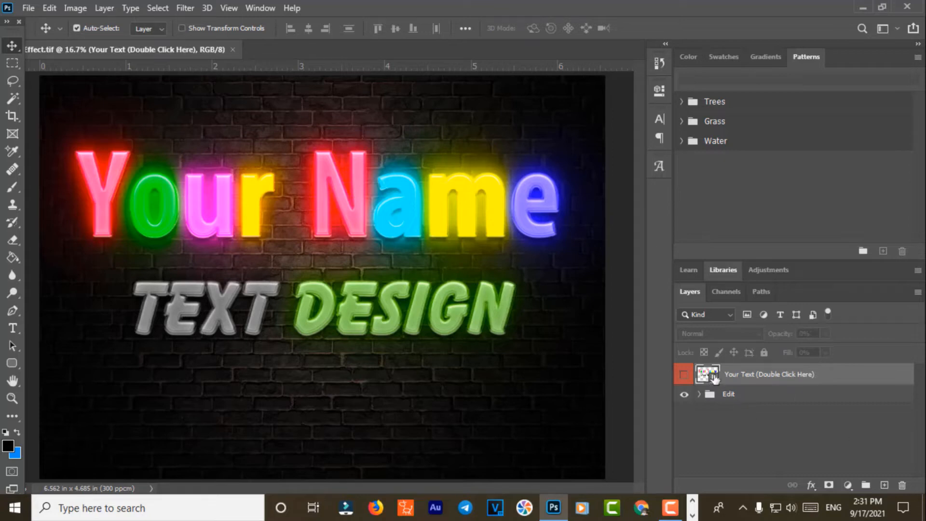
Step: Open the 'Your Text (Double Click Here)' smart object's contents in its own tab
double_click(770, 374)
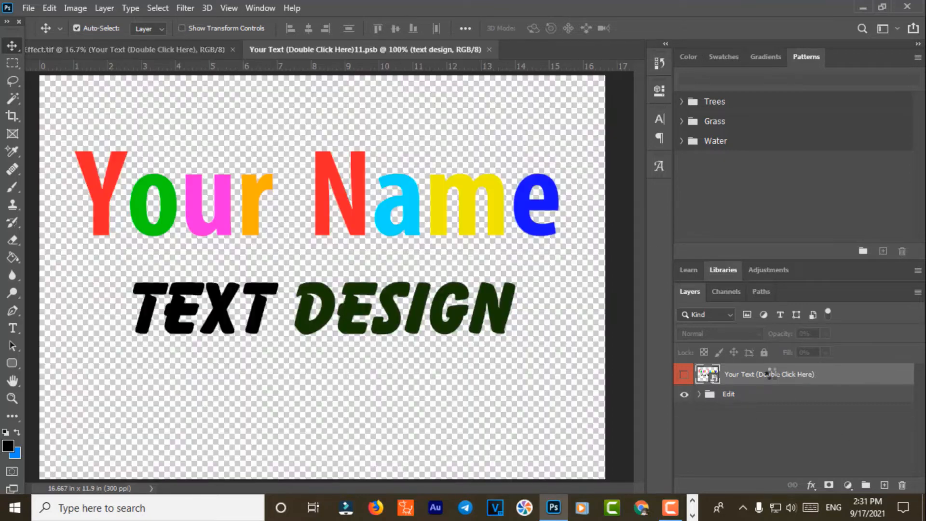
Step: Replace the word 'Your' with the first name and make its initial P dark green
click(9, 327)
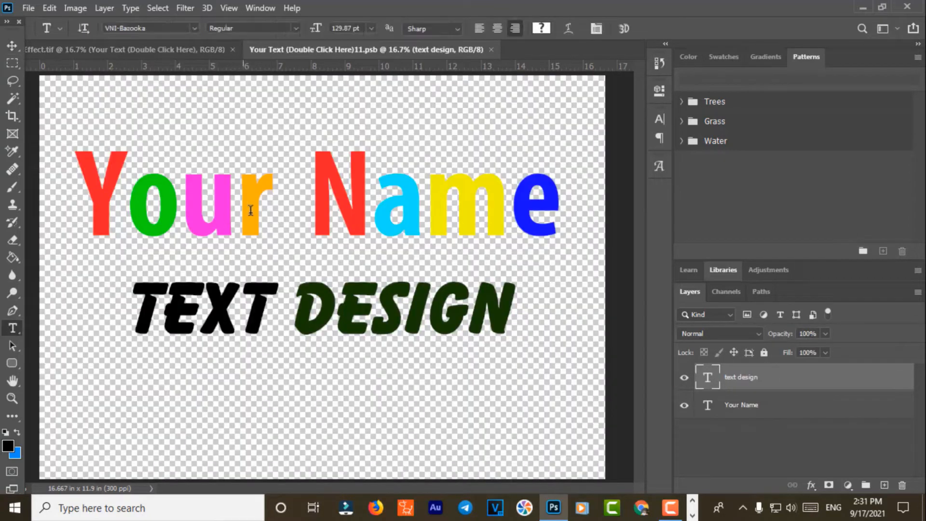
double_click(251, 210)
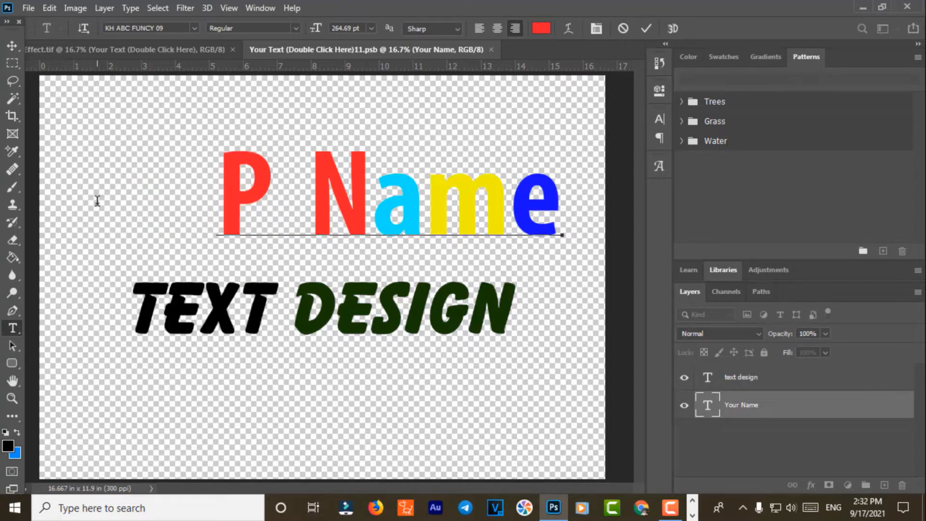
drag(205, 217, 180, 218)
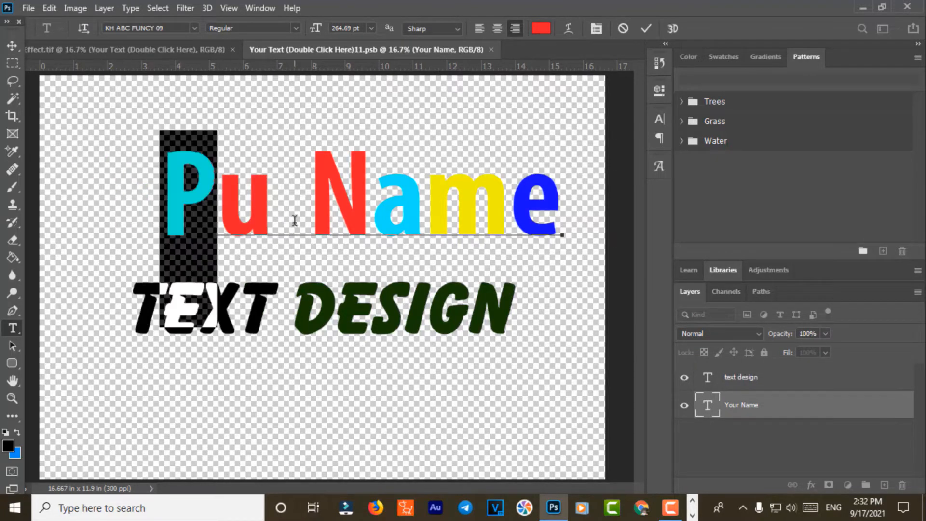
click(541, 28)
text(10fb04)
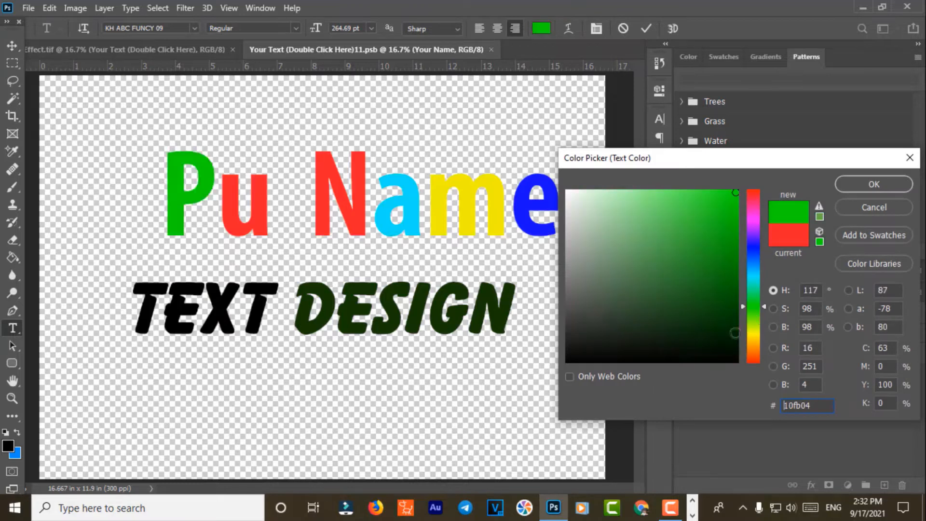
click(729, 311)
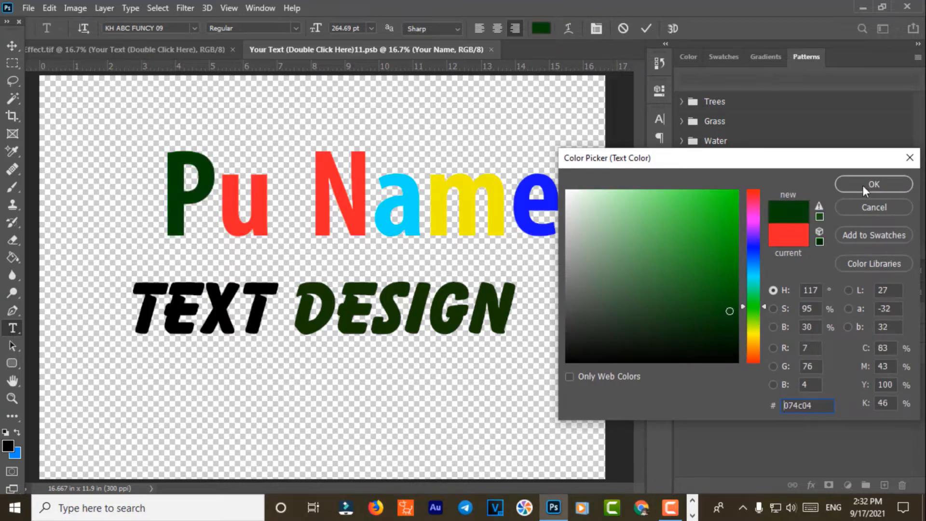
click(865, 191)
Step: Replace the word 'Name' with the surname
drag(318, 195, 410, 215)
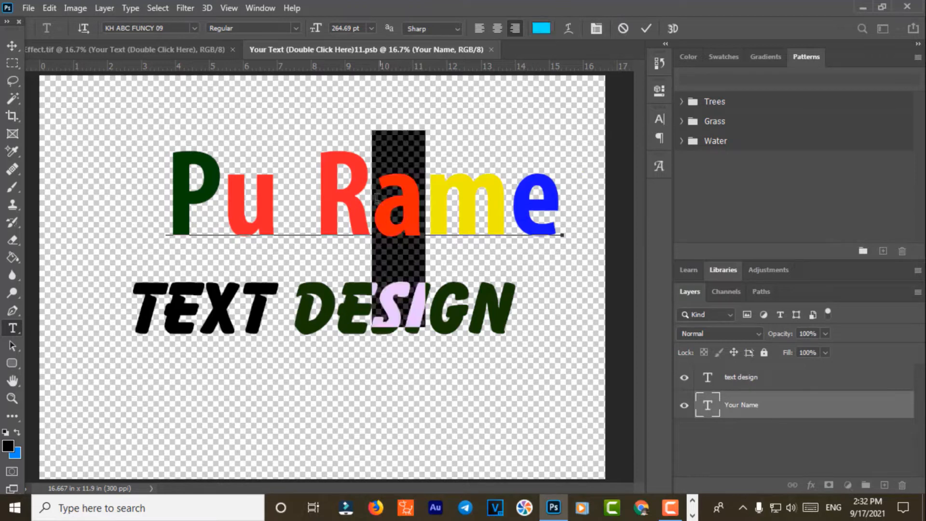
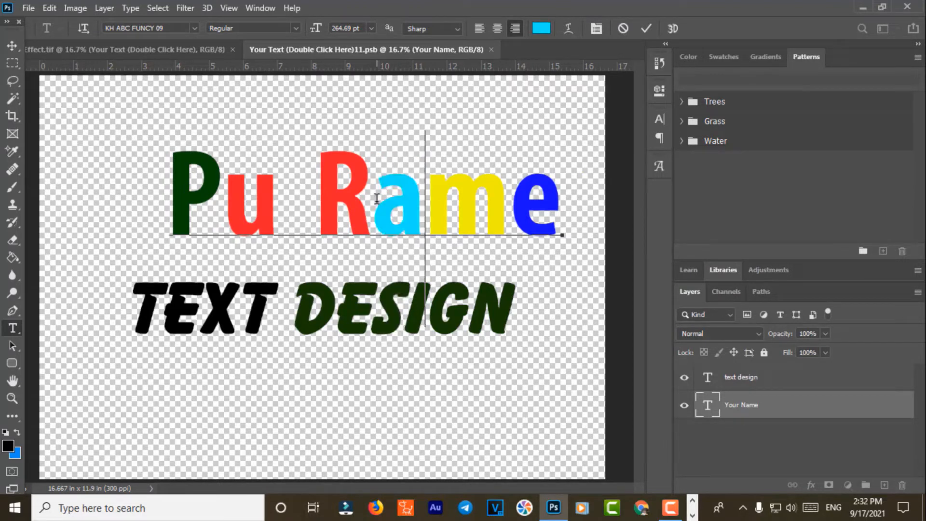
text(e)
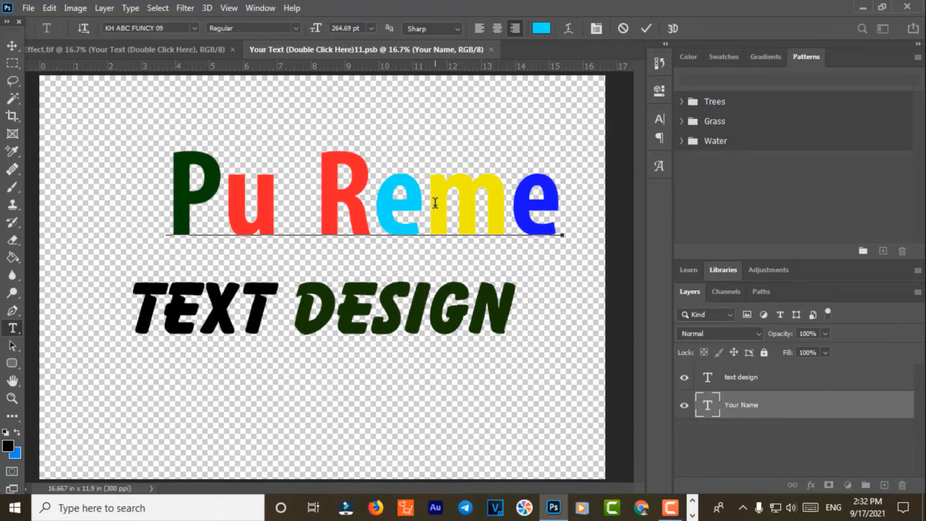
drag(427, 202, 560, 203)
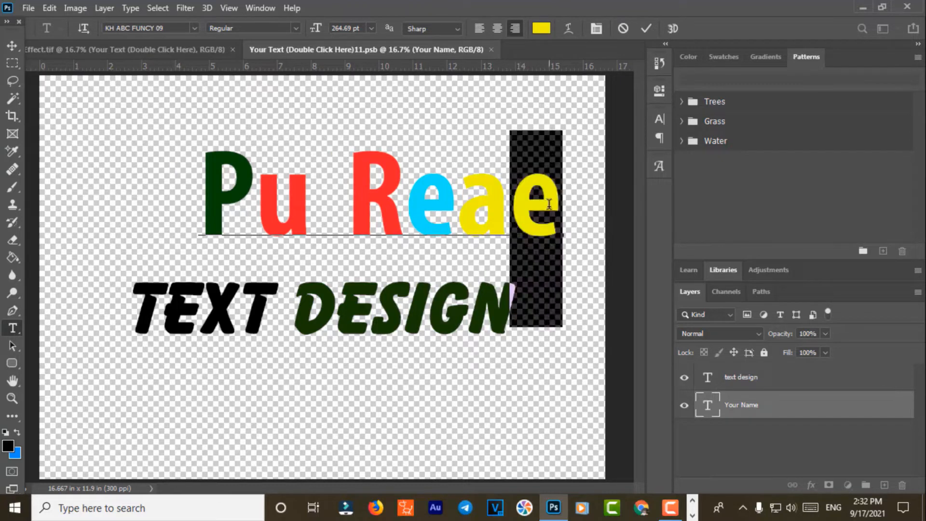
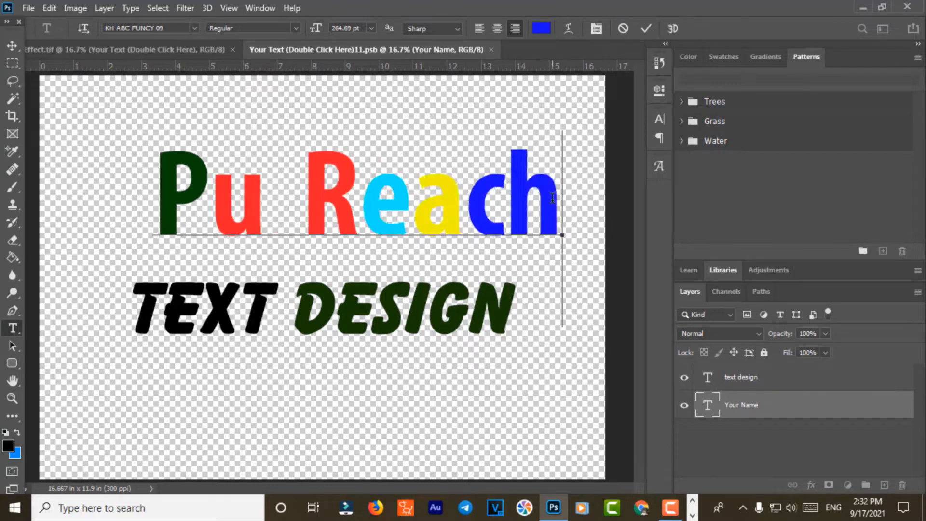
Step: Colour the surname's final letter h pink (fb04c4) and commit the text
key(shift+Left)
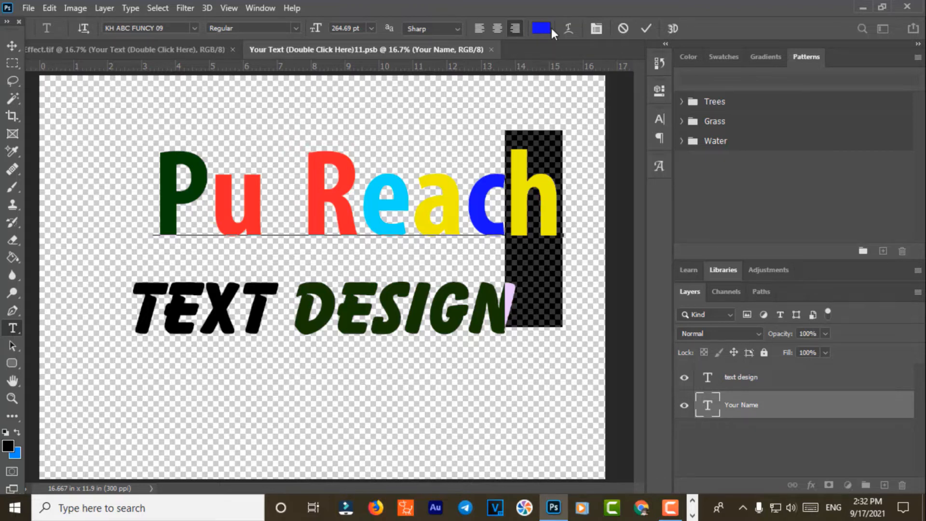
click(550, 29)
click(756, 217)
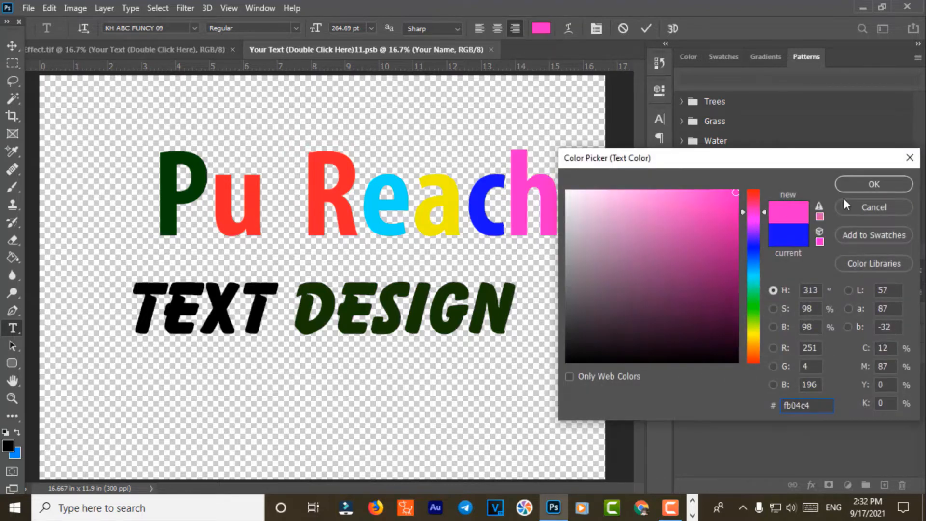
click(874, 183)
click(12, 44)
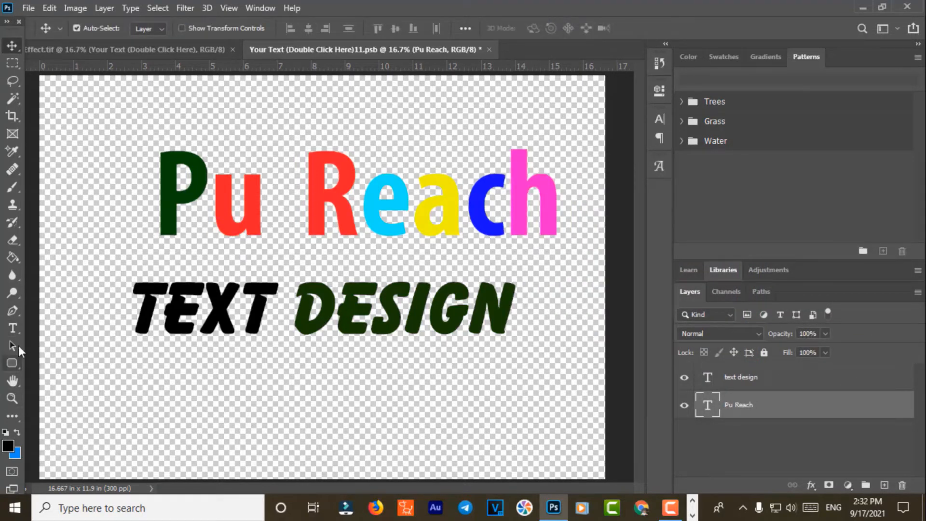
Step: Change the second line's word TEXT to TEST and shift both text lines slightly left
click(12, 328)
click(304, 310)
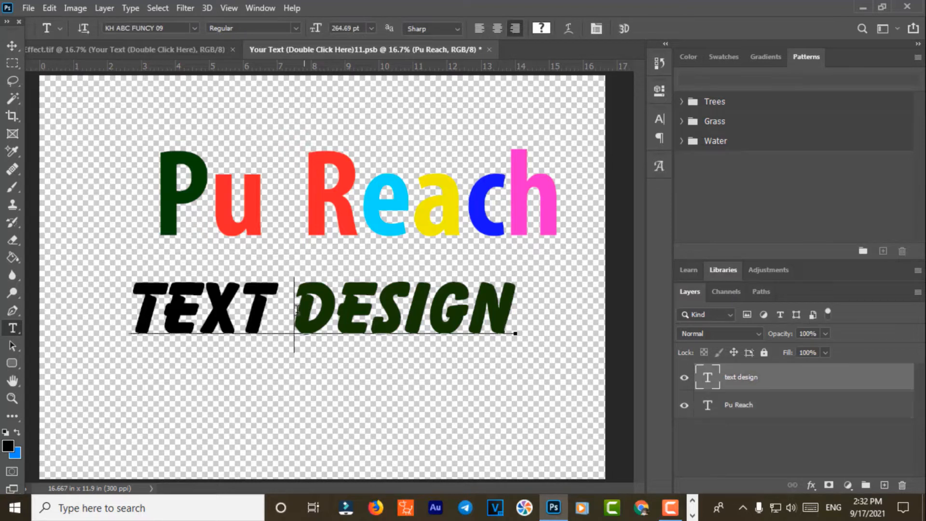
drag(296, 309, 126, 294)
text(TOP)
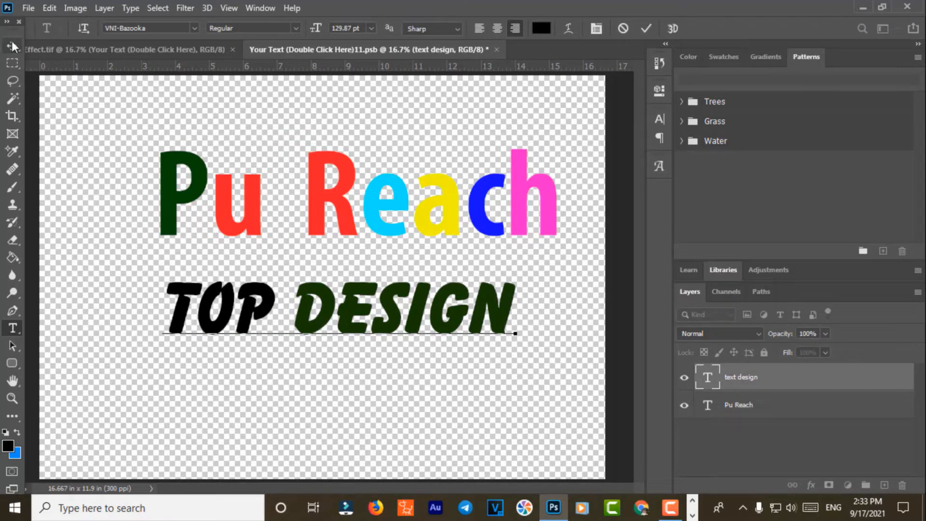
drag(274, 303, 200, 305)
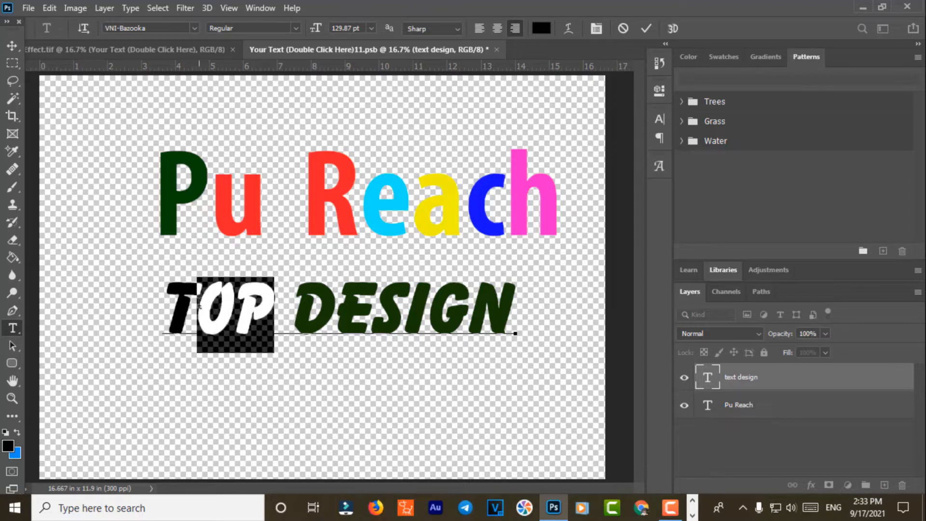
text(EST)
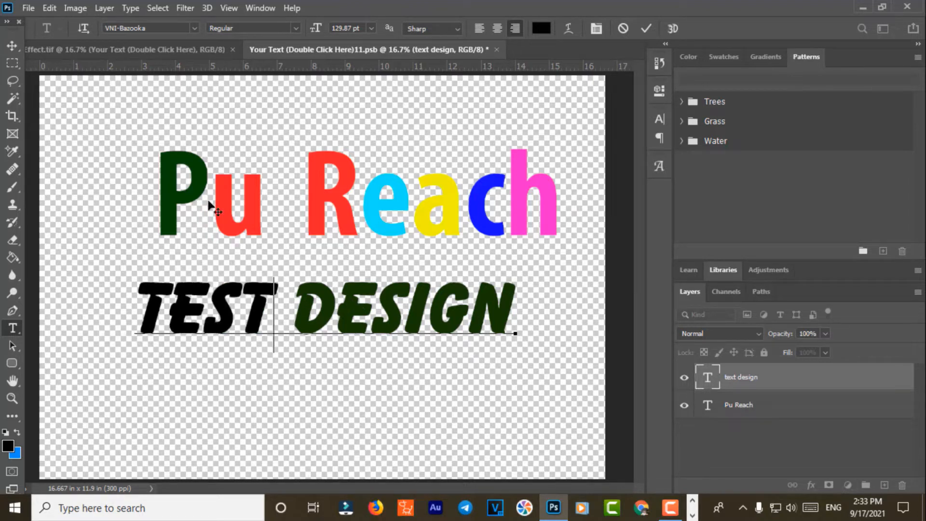
click(12, 45)
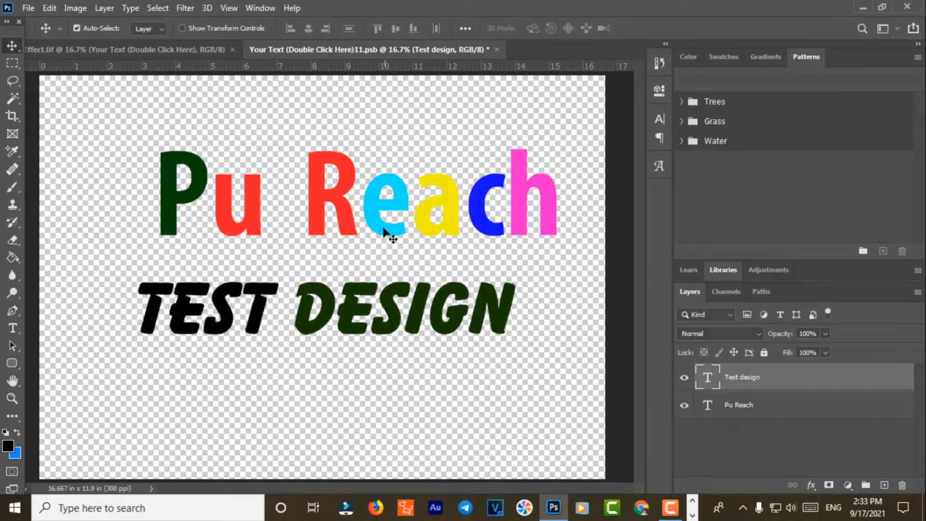
drag(384, 227, 353, 231)
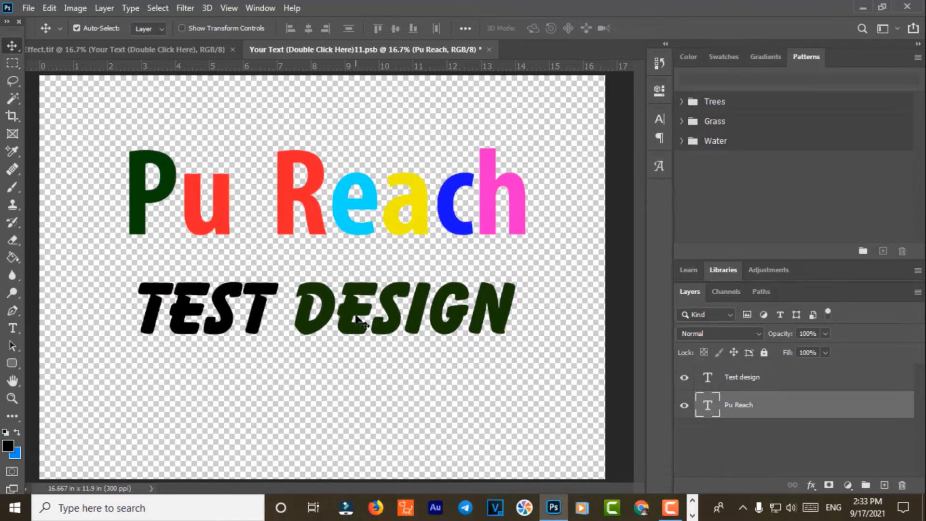
mouse_move(341, 304)
mouse_down()
mouse_move(366, 303)
mouse_move(351, 299)
mouse_up()
Step: Replace TEST DESIGN with MMO TECH in the second line
click(13, 327)
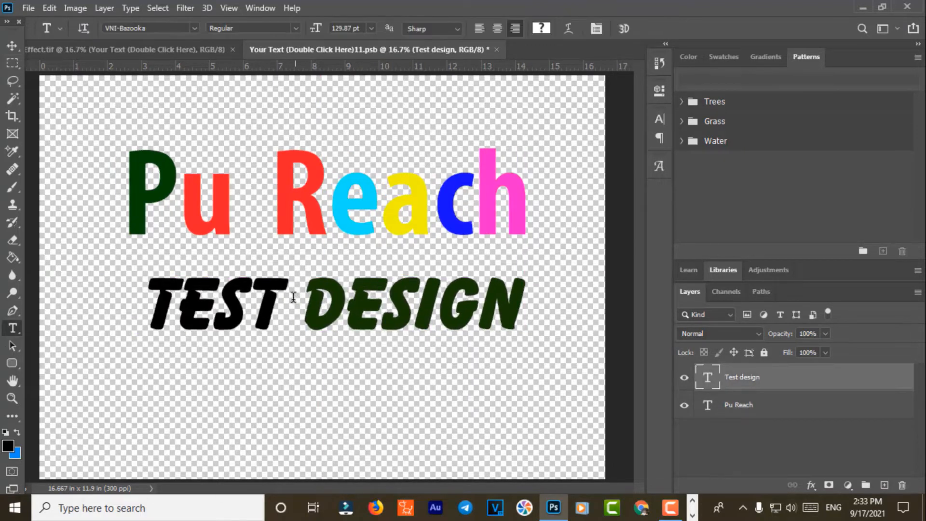
double_click(276, 300)
text(MMO)
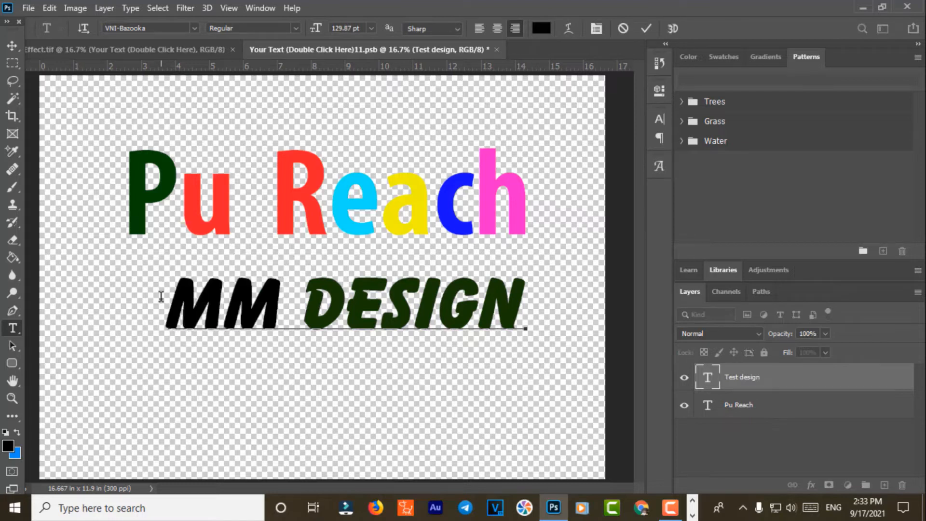
drag(298, 308, 585, 289)
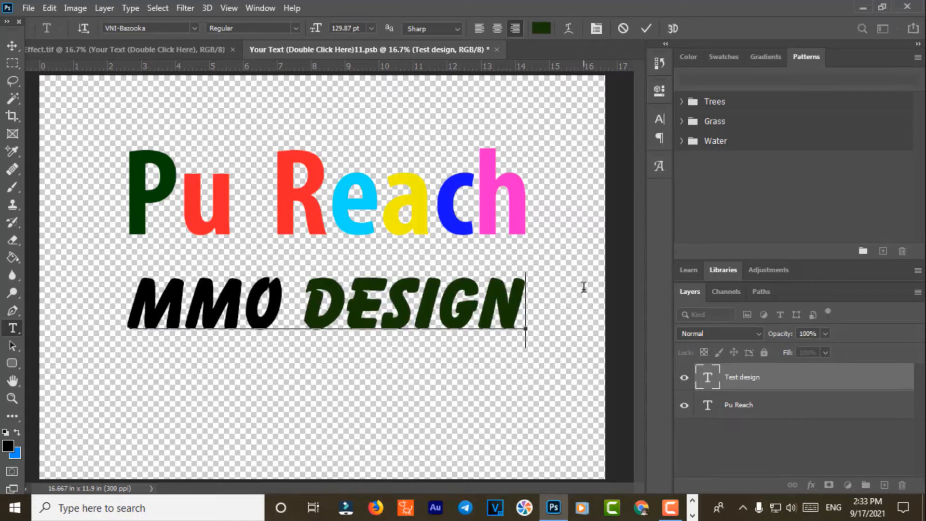
text(TECH)
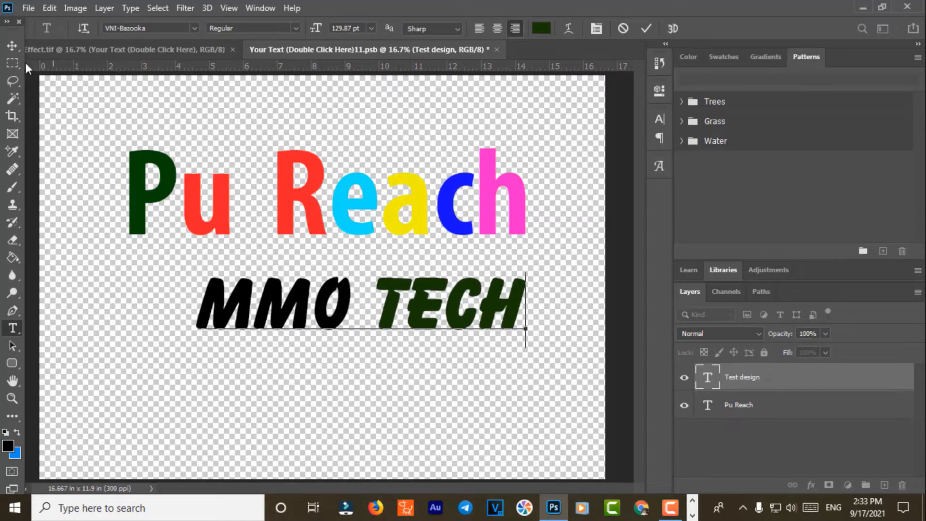
Step: Colour the E of TECH teal and the H purple
drag(444, 309, 408, 309)
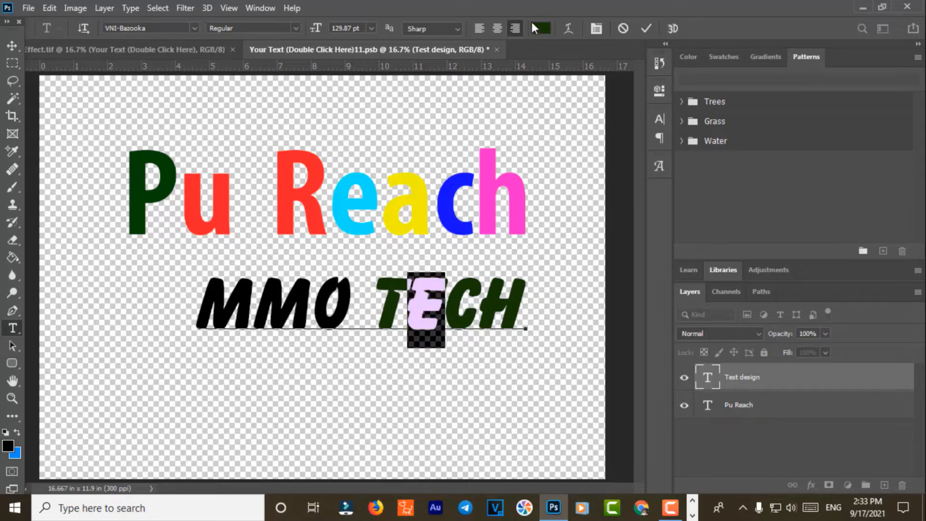
click(541, 29)
drag(755, 282, 756, 276)
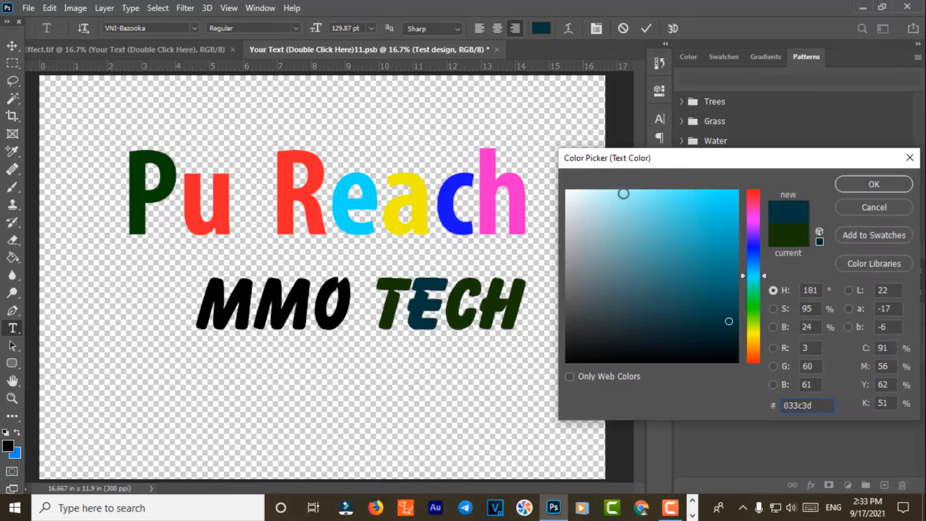
click(732, 280)
click(845, 187)
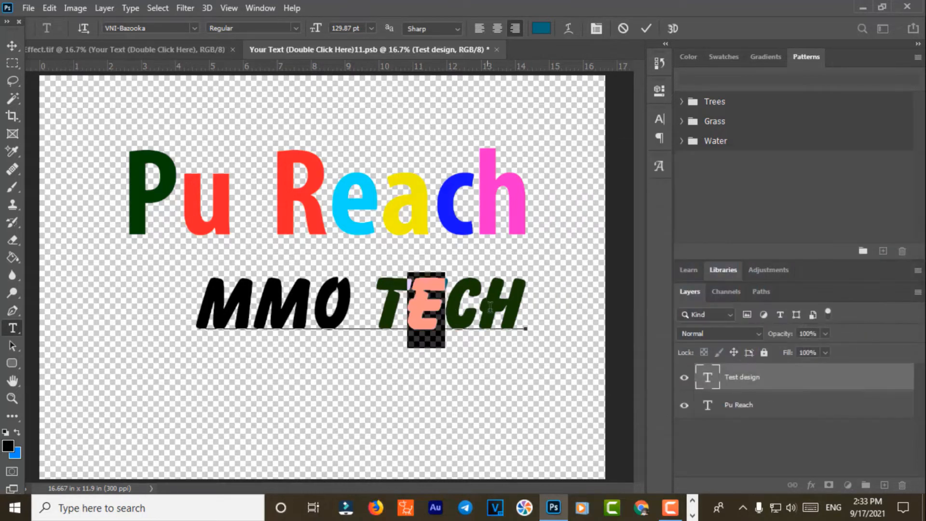
drag(482, 311, 536, 312)
click(536, 30)
click(755, 223)
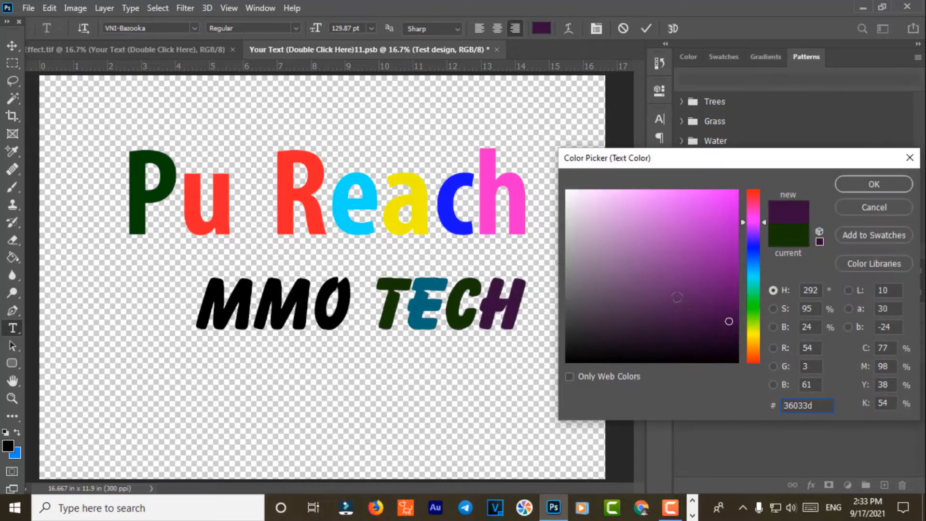
click(726, 312)
click(863, 193)
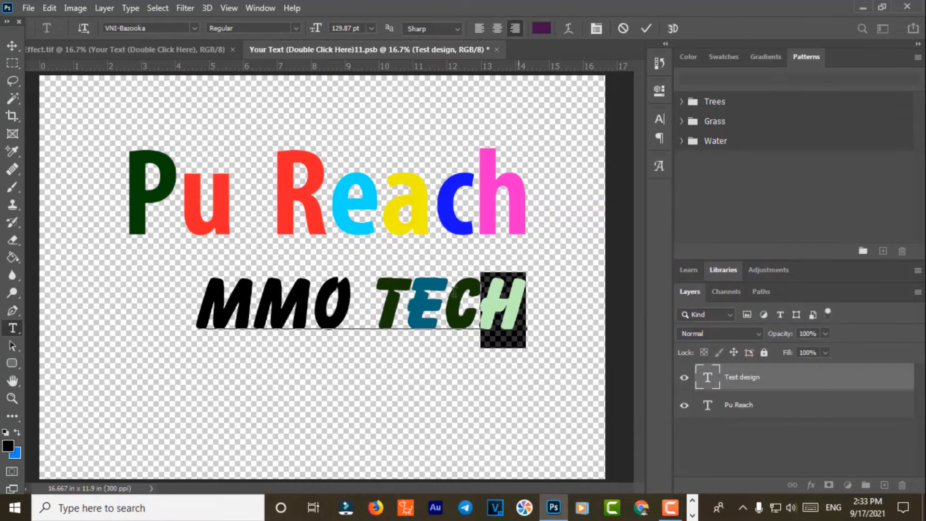
Step: Colour the T of TECH bright orange
drag(374, 302, 394, 301)
click(541, 29)
click(753, 342)
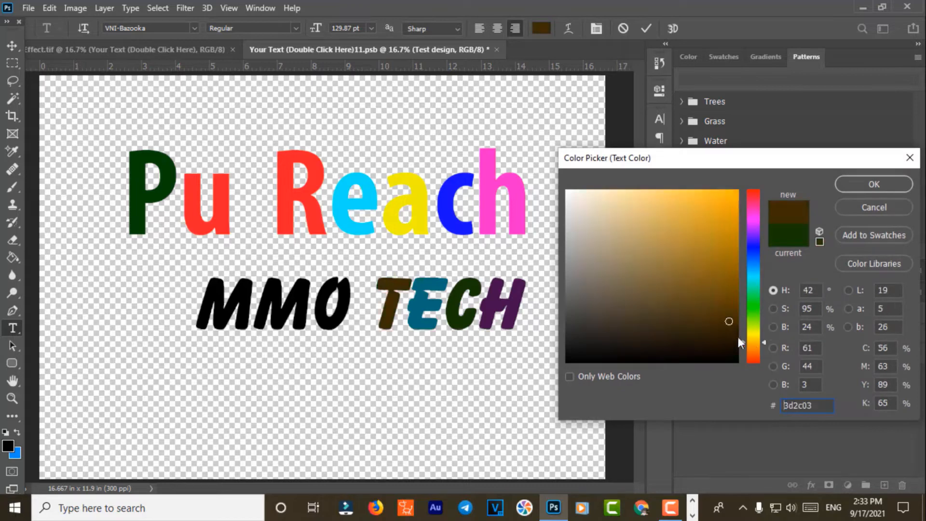
click(752, 329)
click(753, 342)
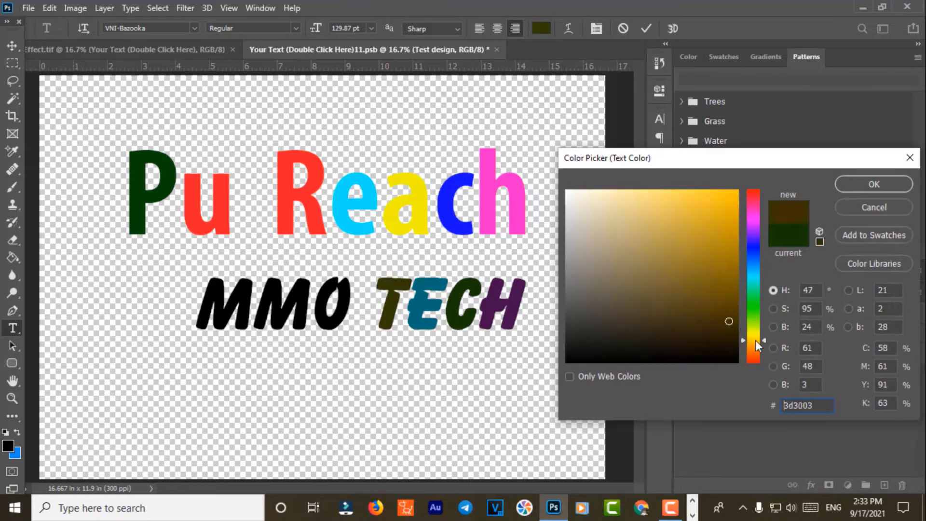
click(731, 208)
click(727, 193)
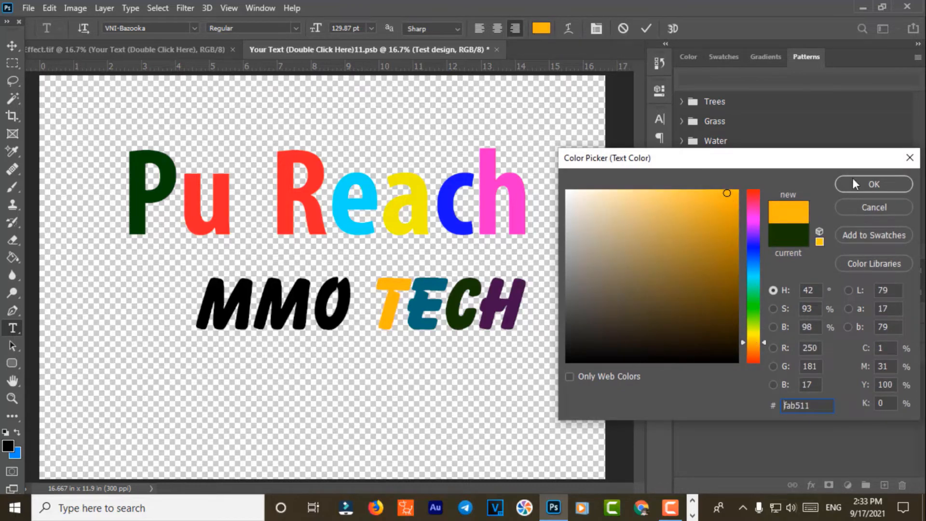
click(855, 184)
Step: Make the second M of MMO white and the O vivid orange (f57005)
drag(301, 307, 261, 307)
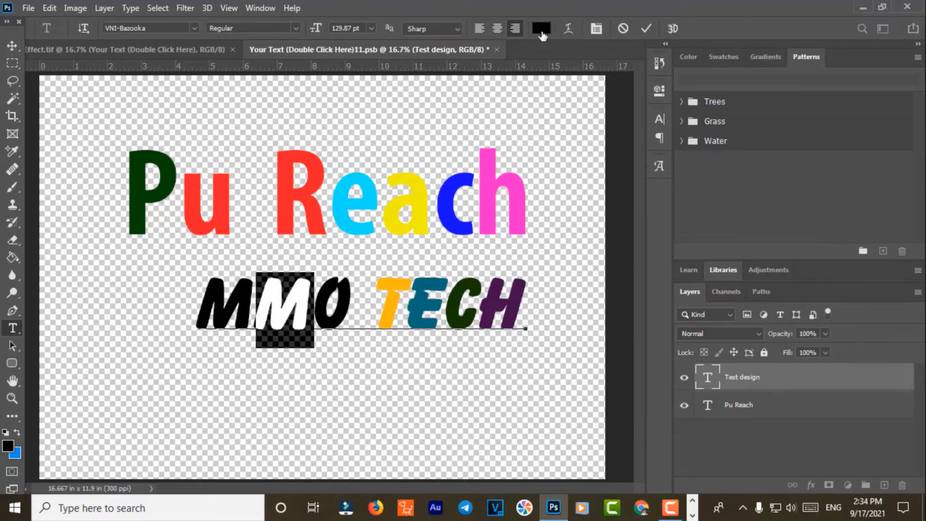
click(541, 29)
click(568, 191)
click(866, 188)
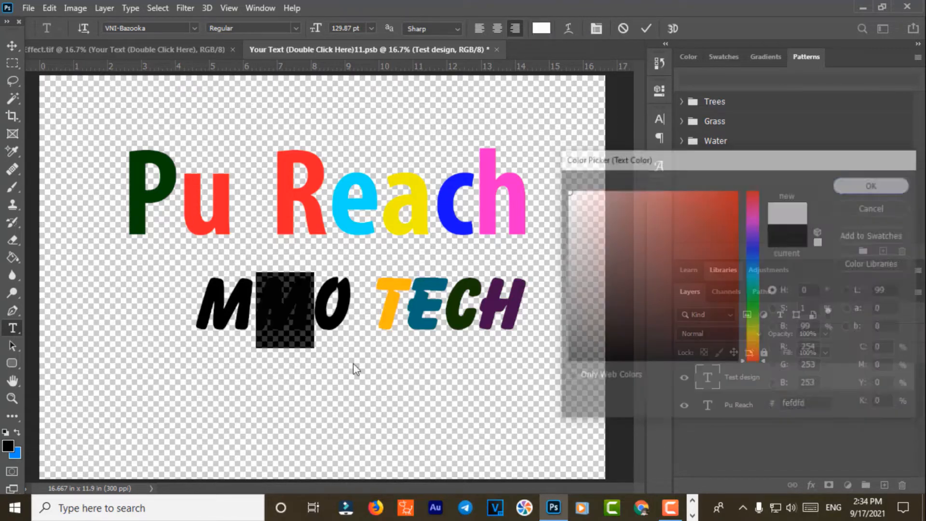
drag(256, 309, 197, 314)
drag(350, 313, 320, 314)
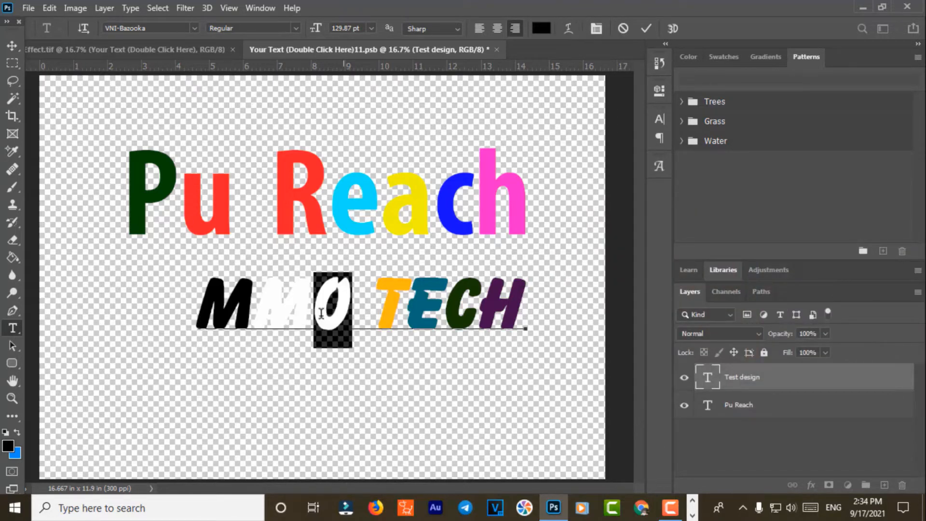
click(541, 29)
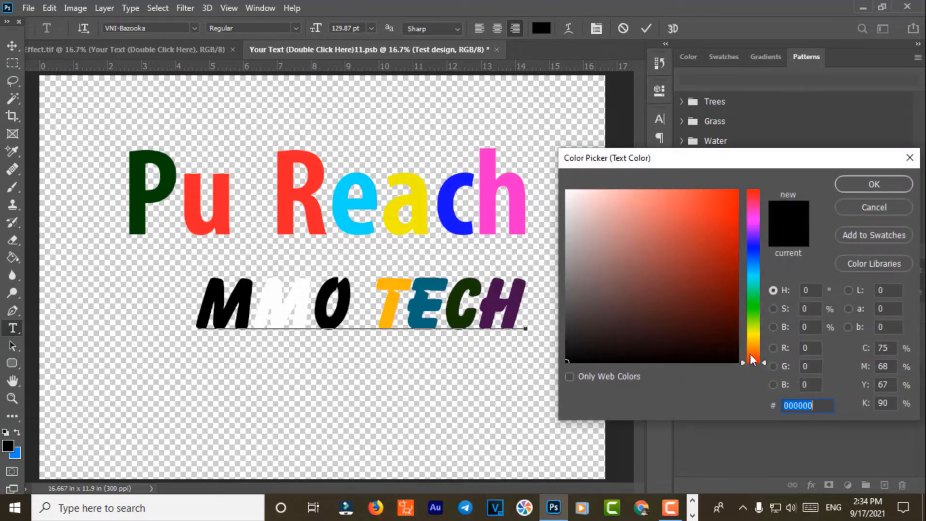
drag(751, 358, 754, 349)
click(732, 279)
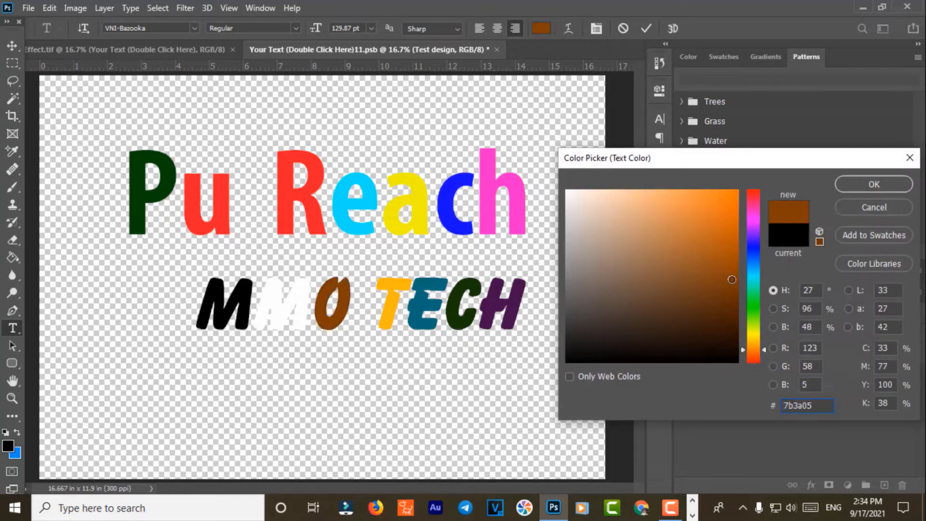
click(735, 197)
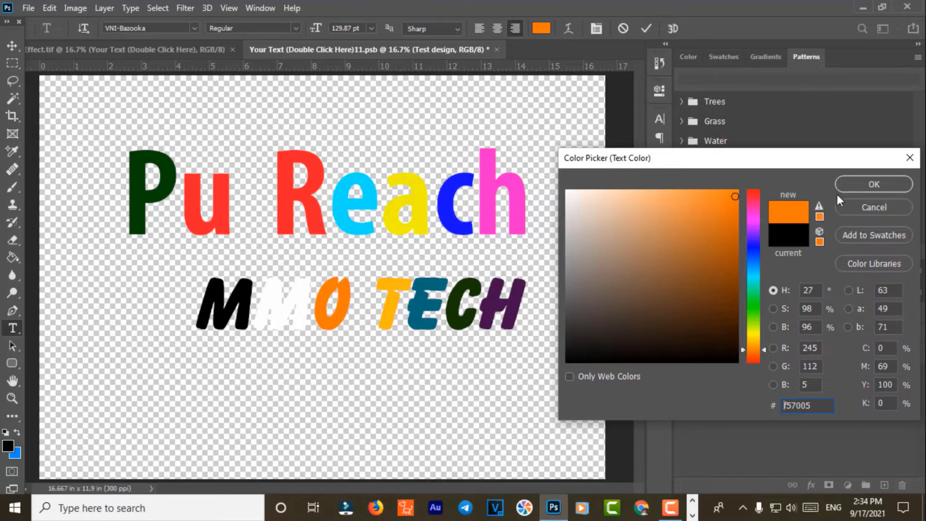
click(865, 184)
Step: Nudge the MMO TECH and name lines into place, then close and save the smart object
click(12, 45)
drag(415, 307, 376, 299)
drag(358, 223, 351, 233)
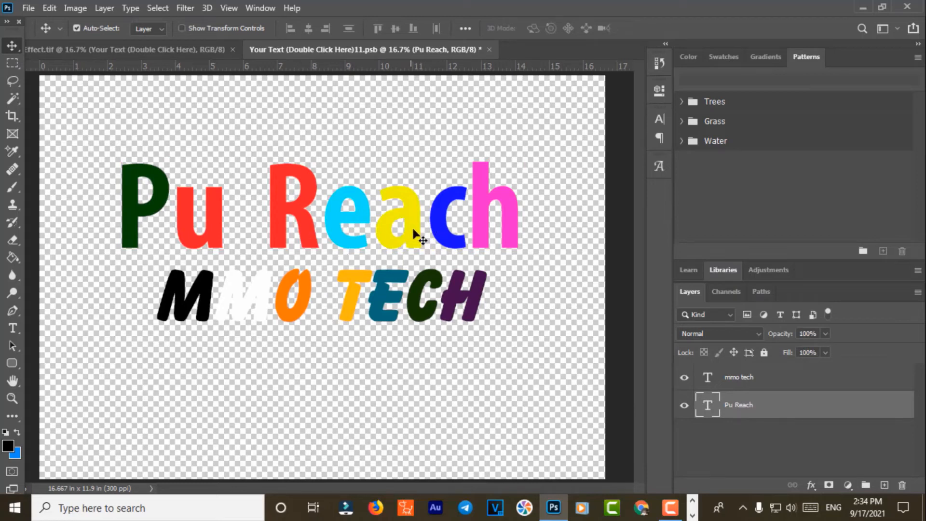
drag(482, 178, 485, 176)
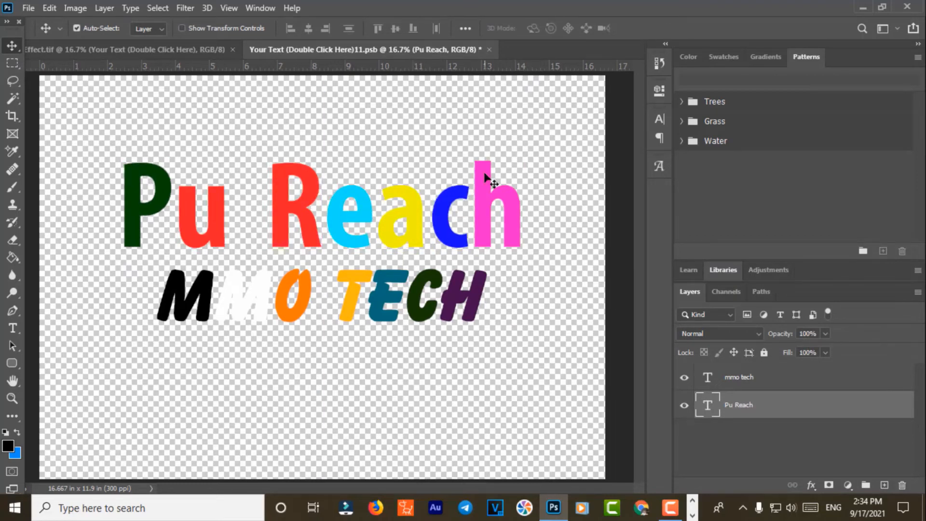
click(488, 48)
click(398, 199)
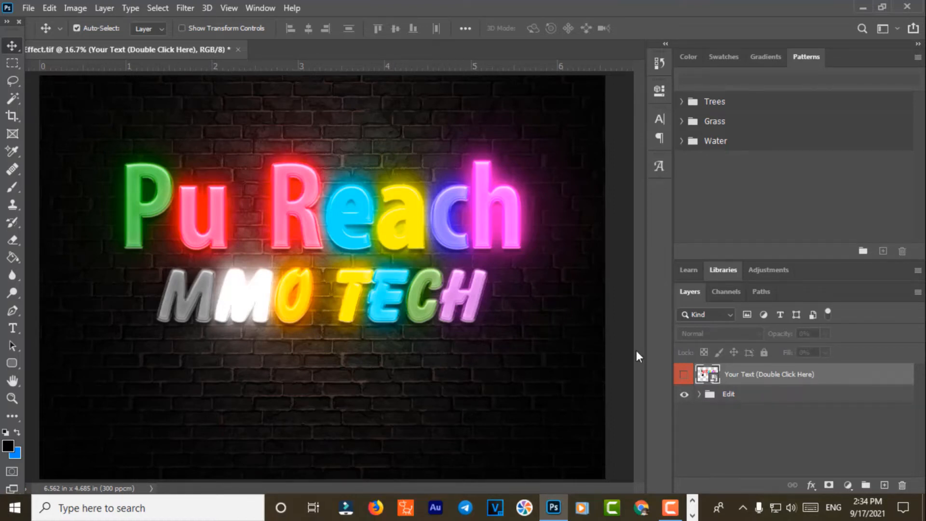
Step: Reopen the text smart object, recolour the H of TECH bright green, and save it back
double_click(714, 377)
click(414, 310)
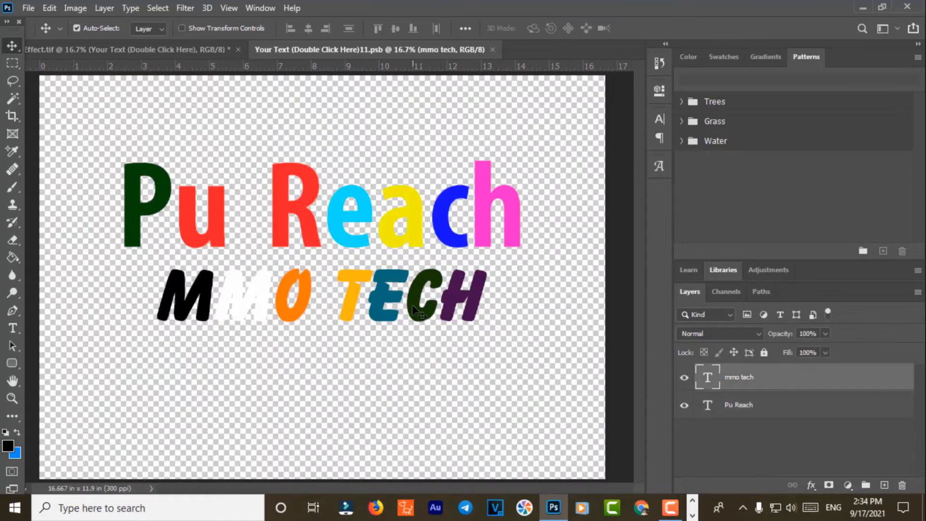
click(13, 329)
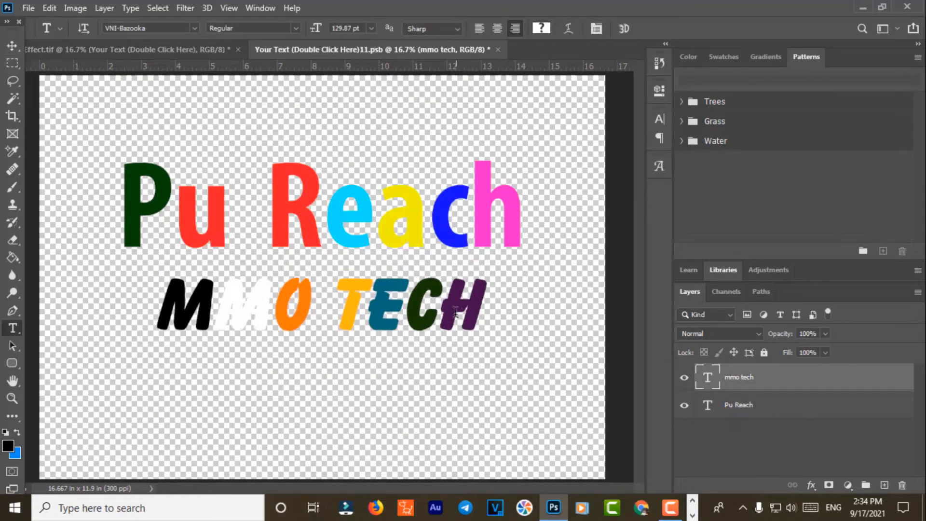
drag(483, 324, 441, 262)
click(541, 28)
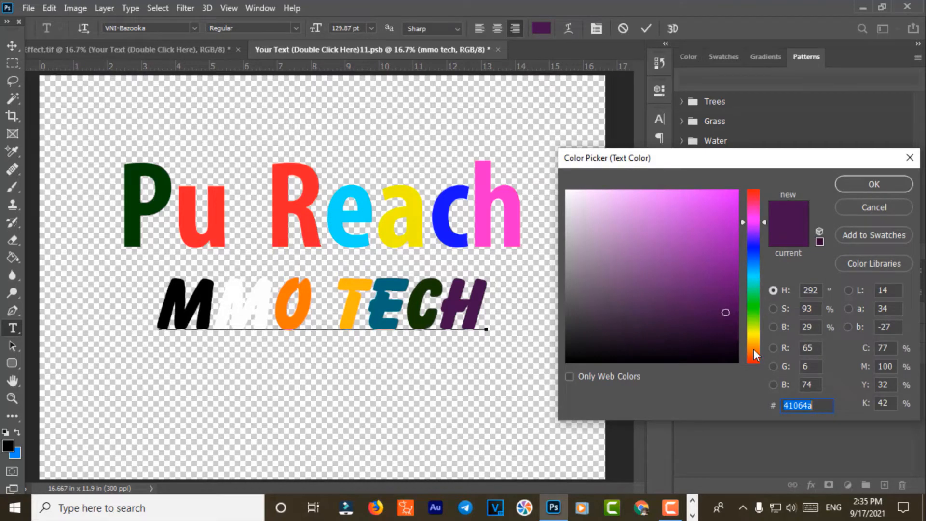
click(754, 297)
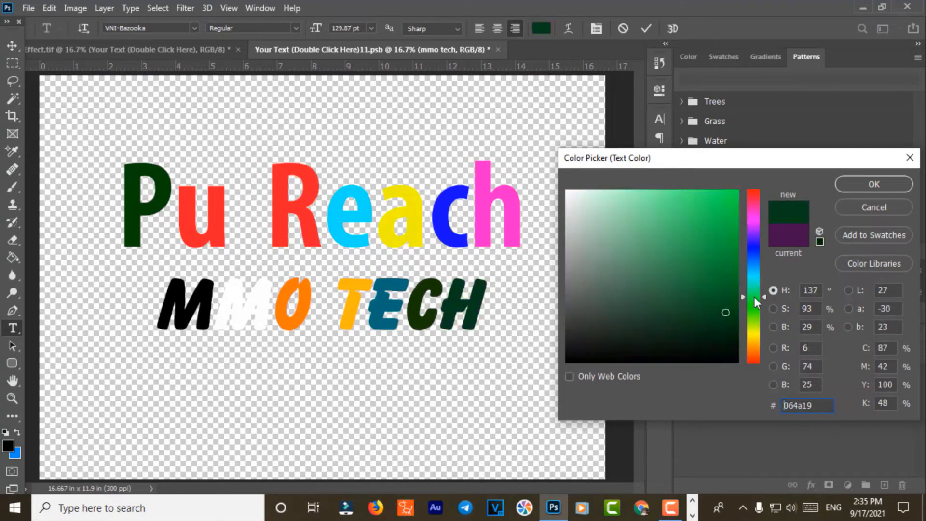
click(740, 192)
click(863, 188)
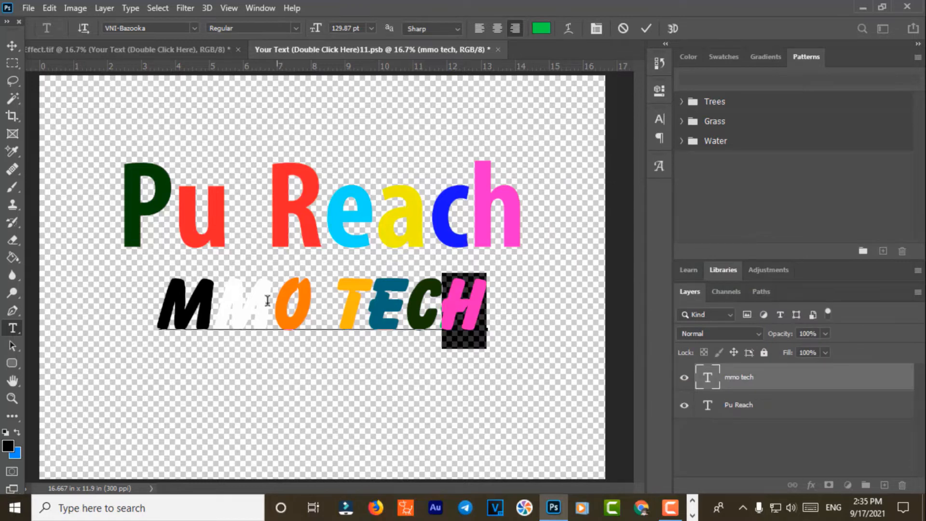
click(12, 45)
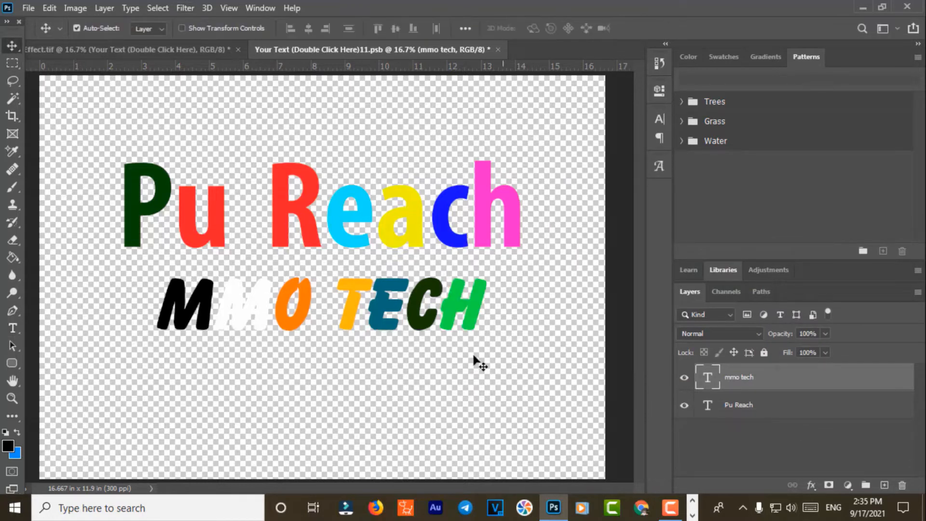
click(499, 50)
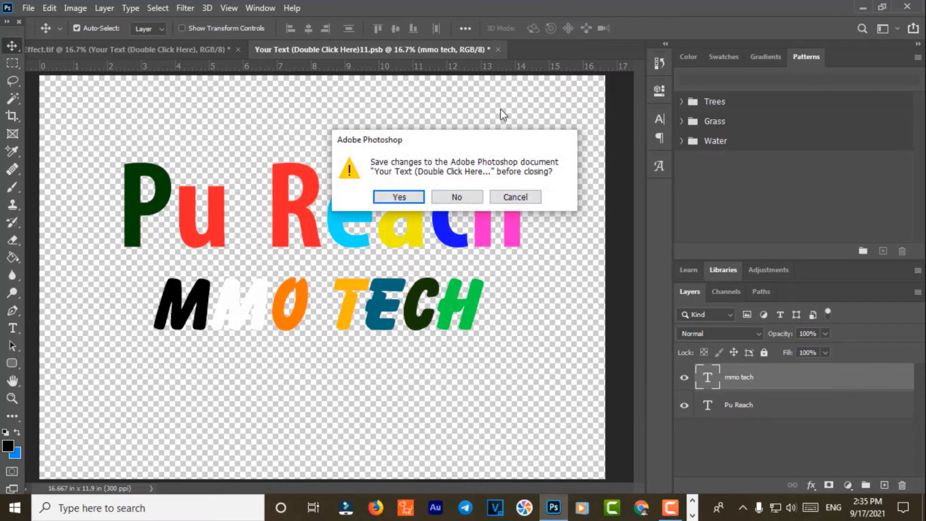
click(412, 199)
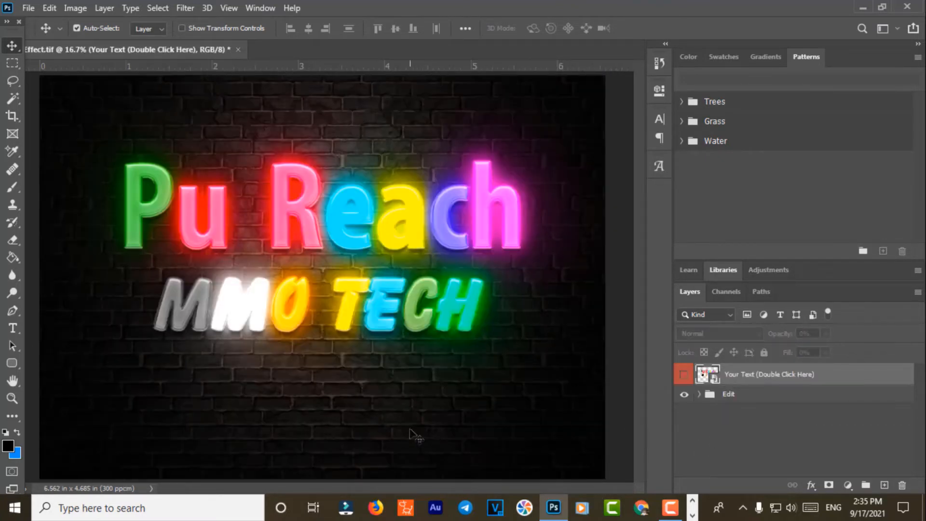
Step: Expand the Edit group and open the 'Change background here' brick-wall smart object
click(703, 395)
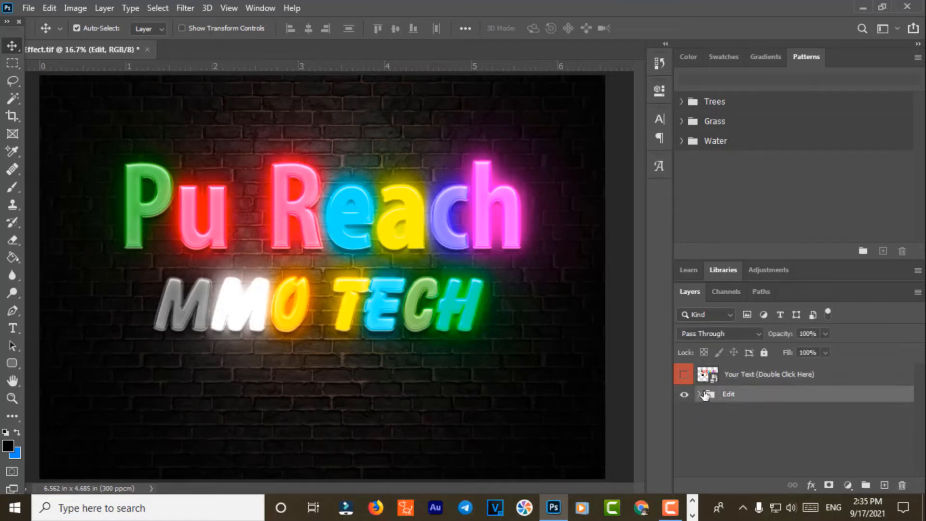
click(574, 430)
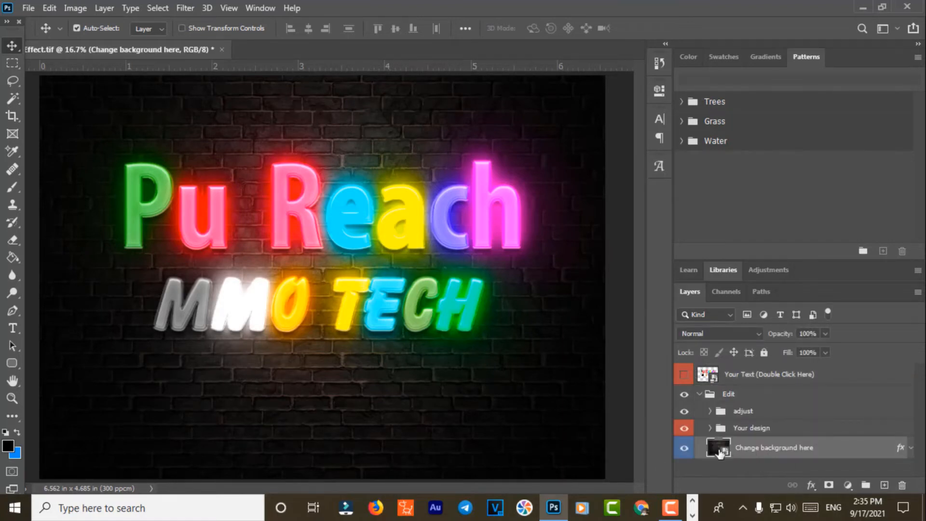
double_click(718, 450)
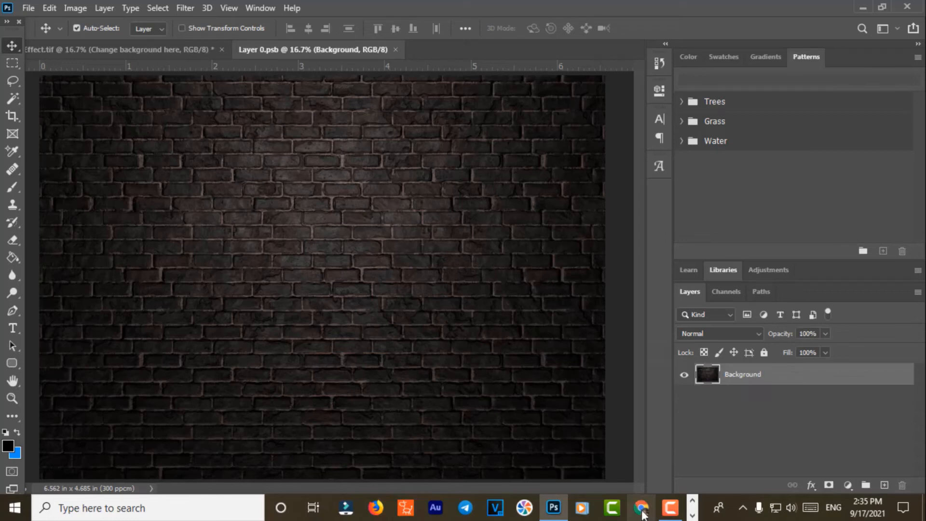
Step: Minimize Photoshop, close the project folder, and launch a Chrome profile shortcut from the Account folder
click(863, 6)
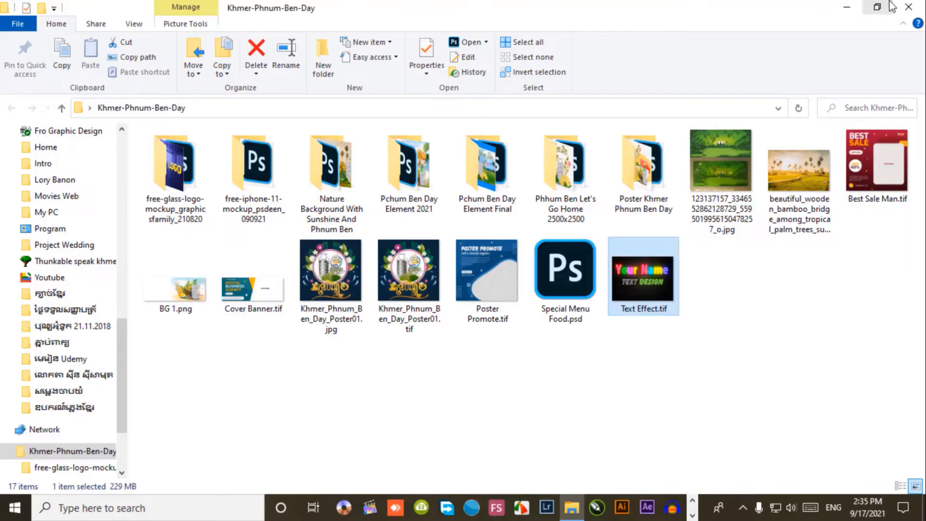
click(912, 5)
double_click(889, 85)
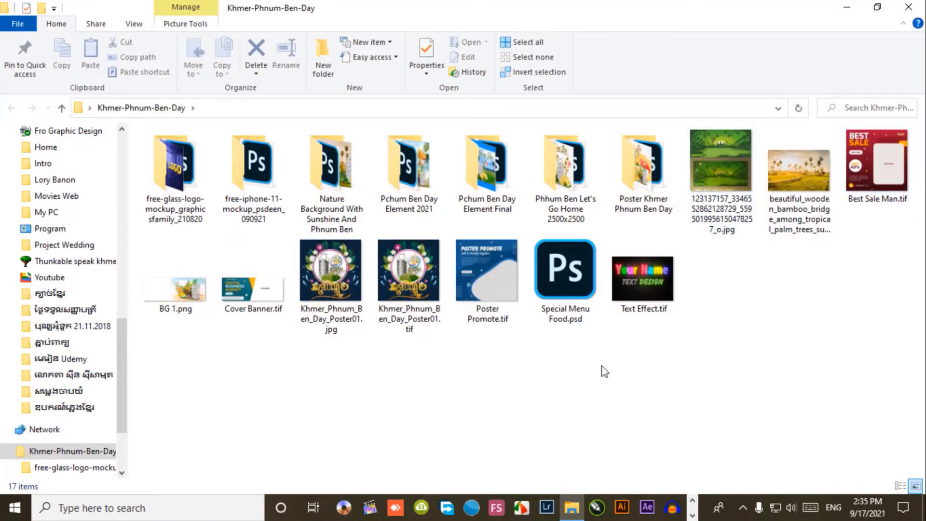
click(892, 3)
click(481, 170)
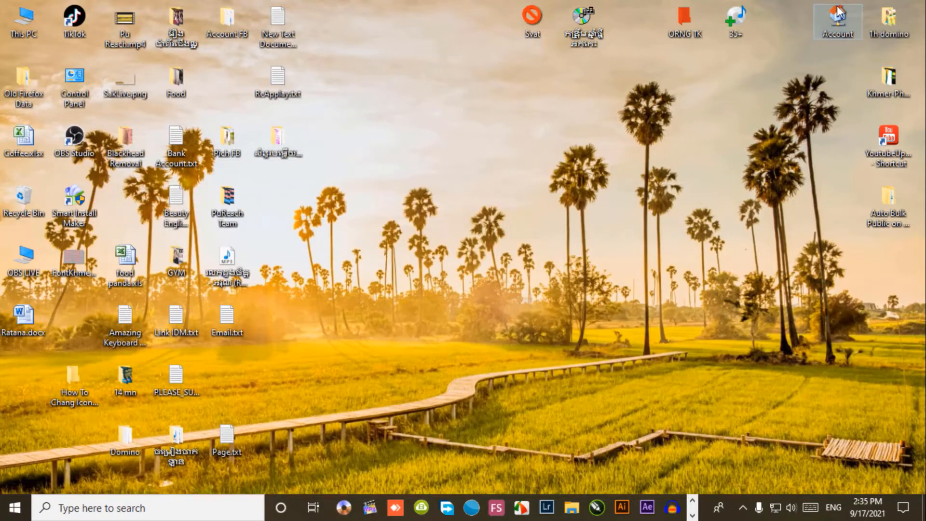
double_click(838, 22)
click(449, 169)
scroll(579, 314, down, 2)
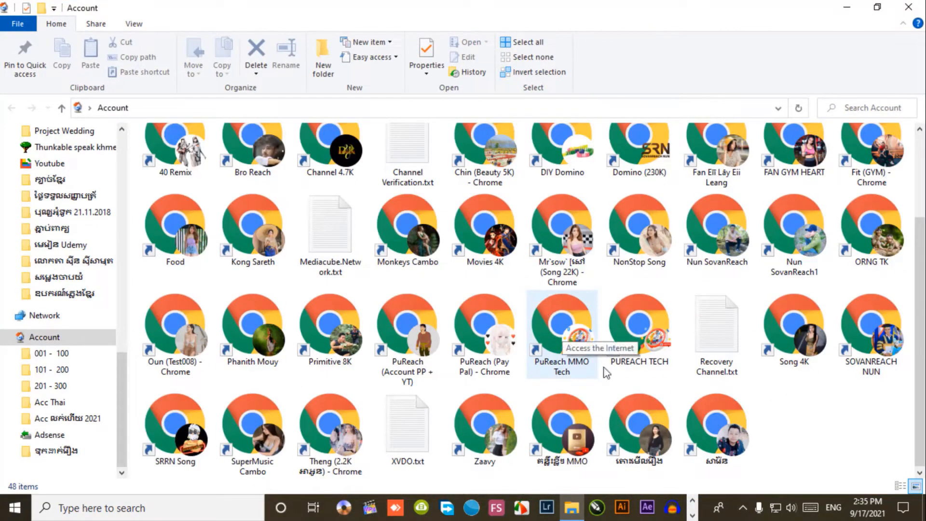
double_click(721, 448)
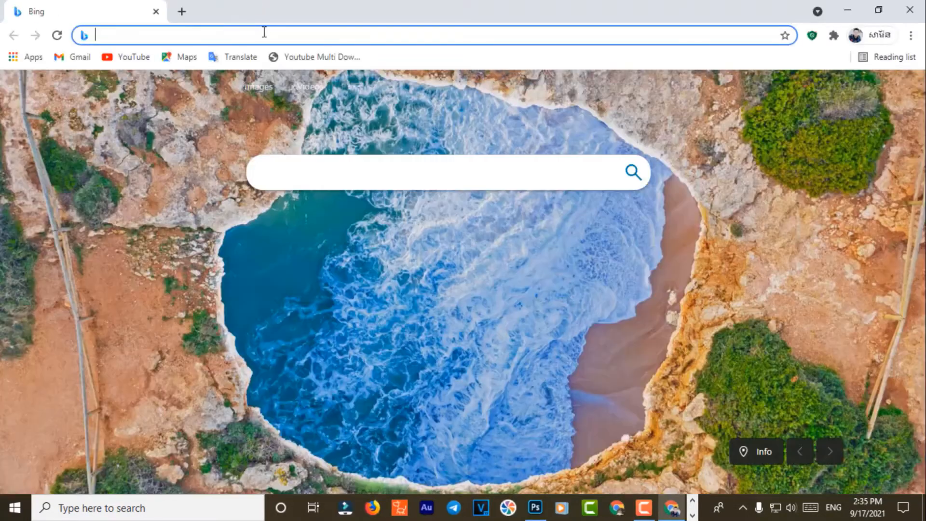
Step: Search for pngtree, dismiss its sale popup, and browse the free backgrounds section
text(pngtree)
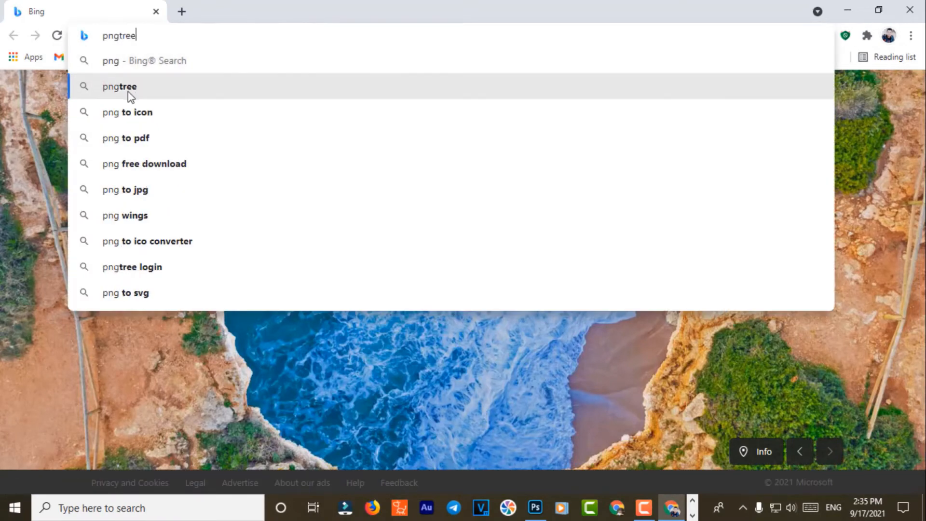
click(128, 90)
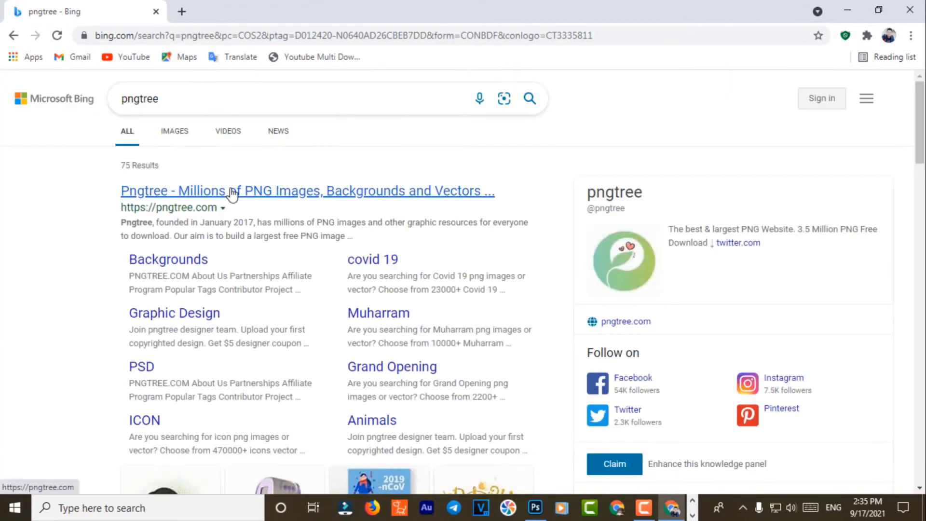
click(233, 191)
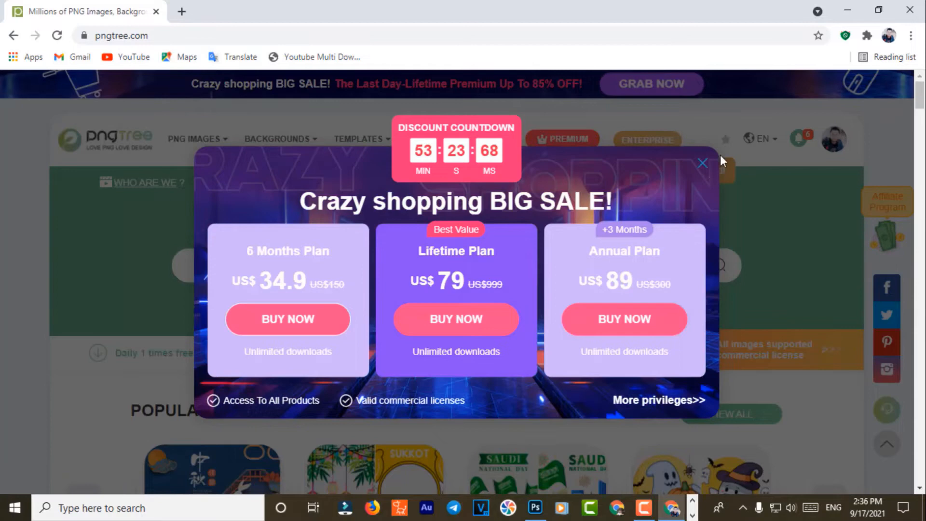
click(701, 159)
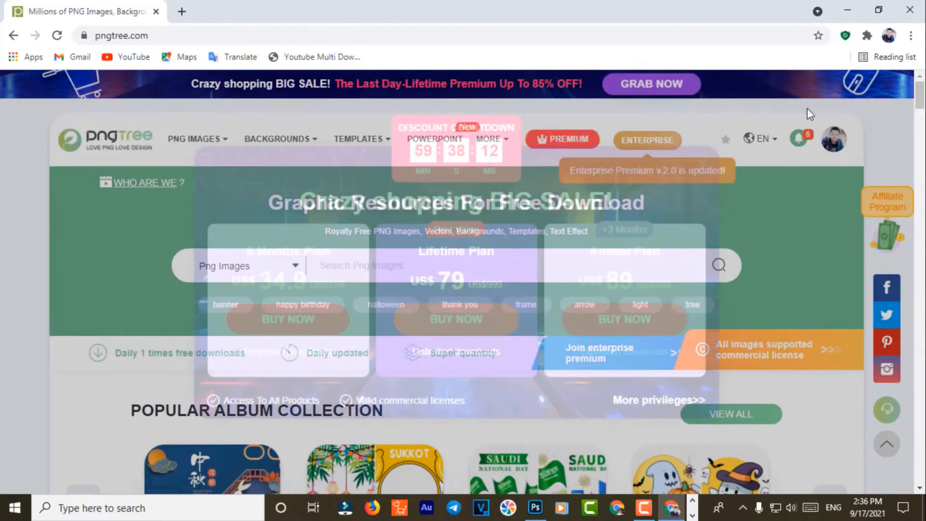
click(268, 142)
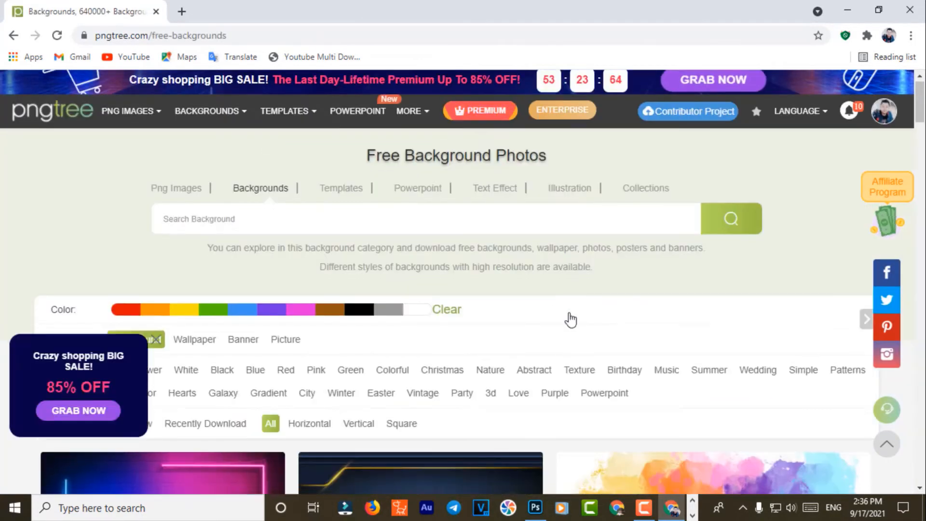
scroll(571, 434, down, 10)
scroll(486, 360, down, 5)
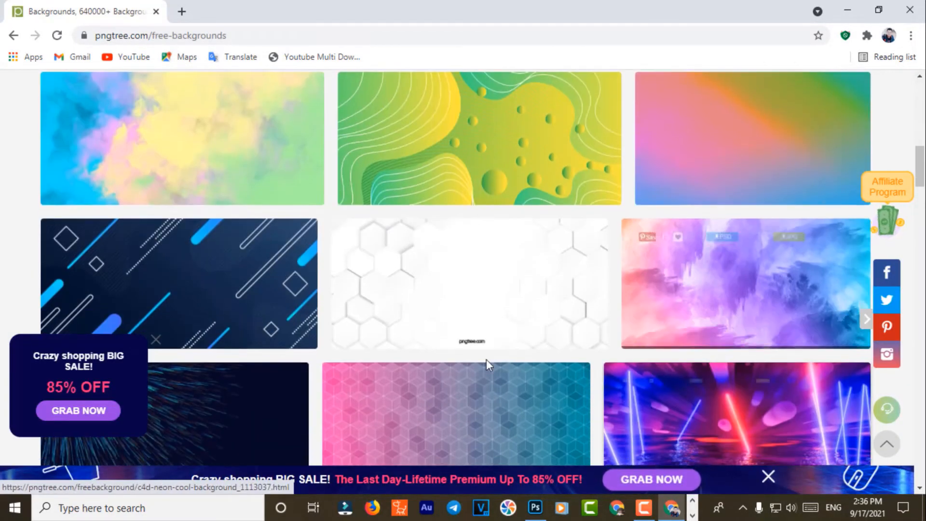
scroll(490, 269, down, 15)
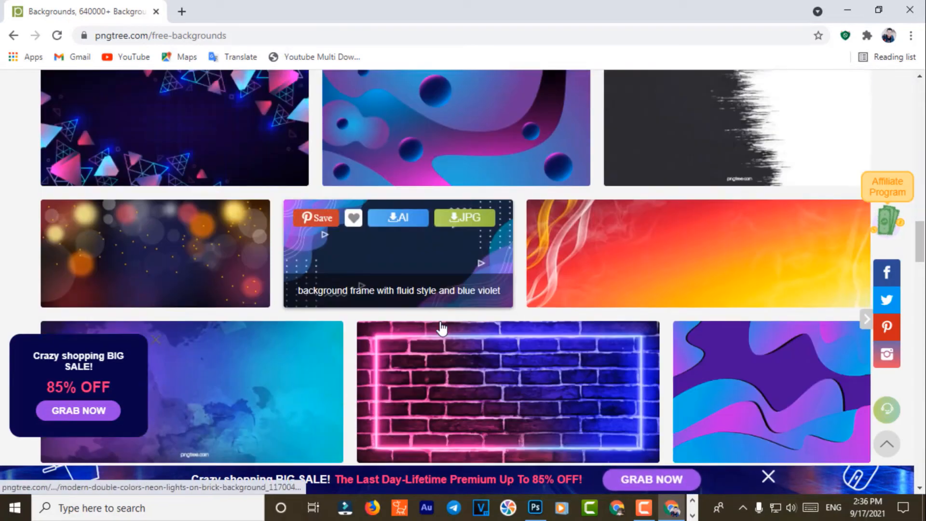
scroll(441, 328, down, 3)
Step: Download the neon lights on brick background as a free PNG and show it in its folder
click(531, 242)
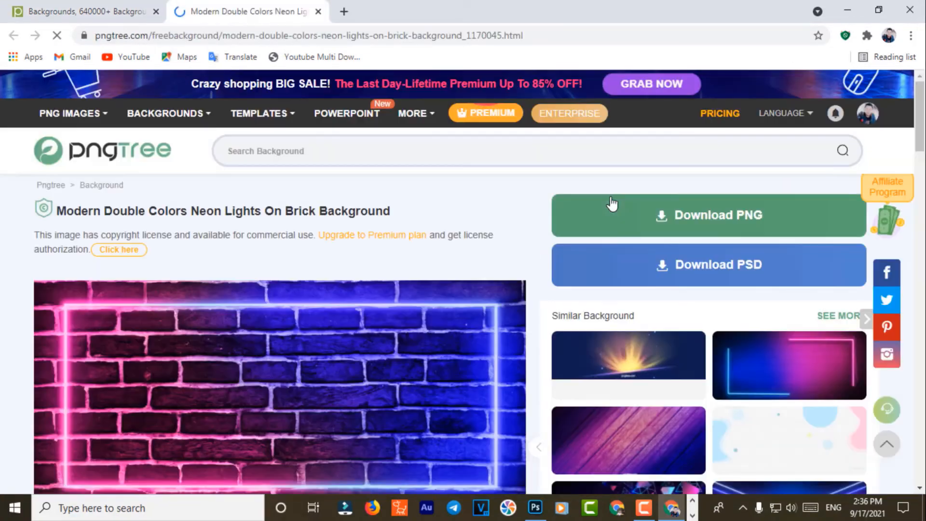
scroll(533, 288, down, 4)
scroll(475, 267, up, 4)
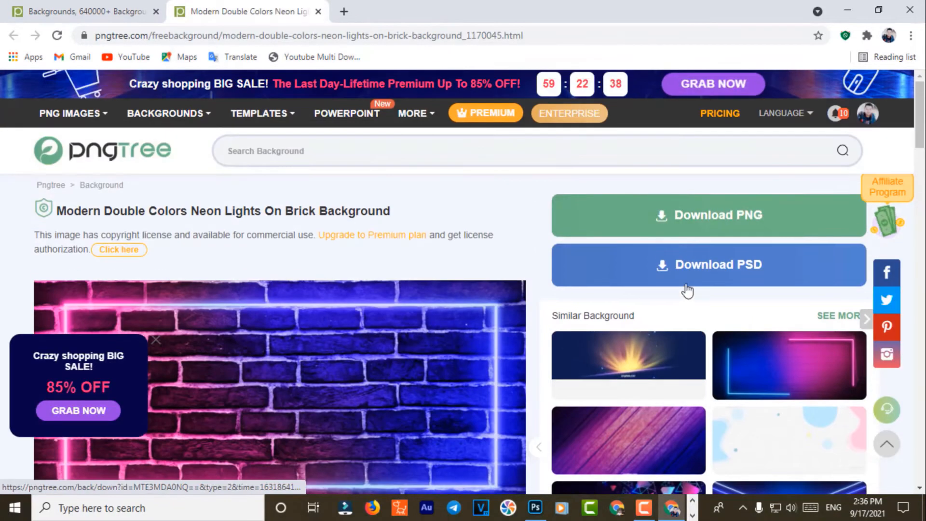
click(719, 217)
click(666, 254)
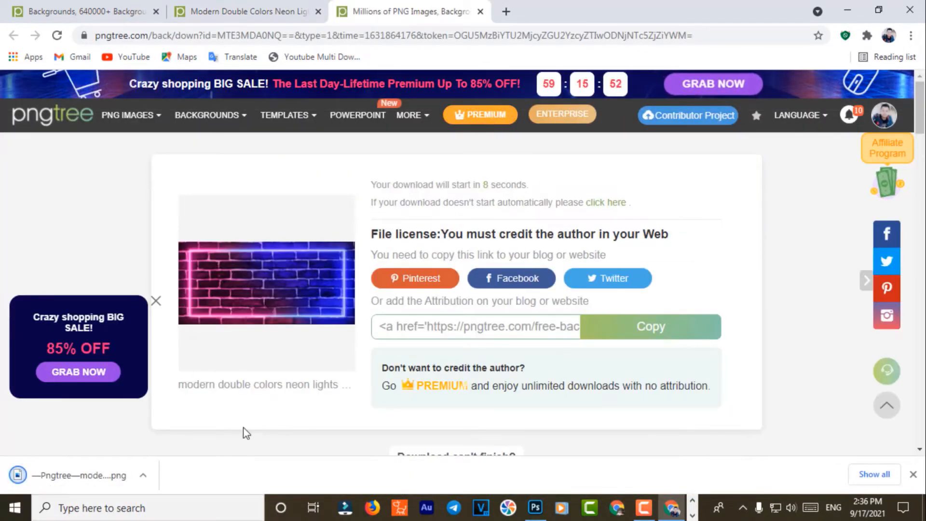
click(143, 475)
click(161, 431)
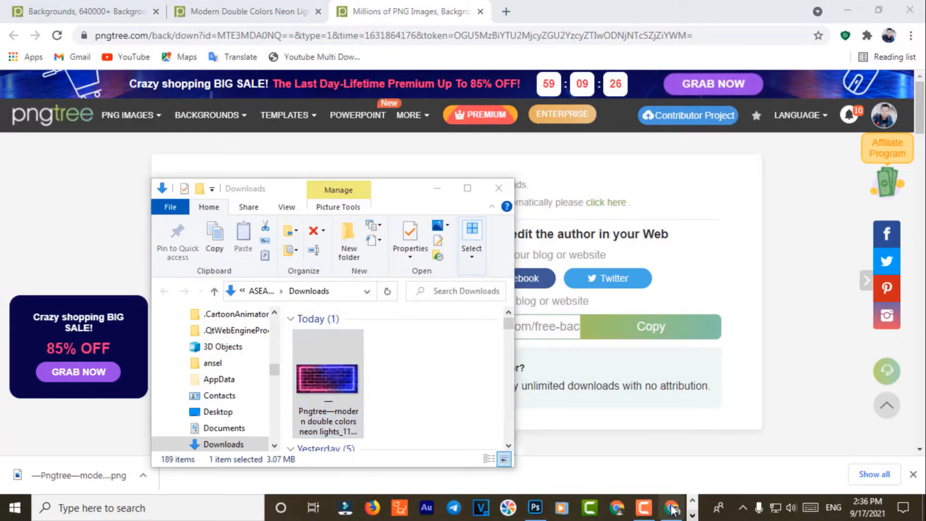
Step: Drag the downloaded neon brick PNG into Photoshop and onto Layer 0.psb as a new layer
drag(325, 376, 265, 282)
drag(437, 425, 171, 120)
click(525, 286)
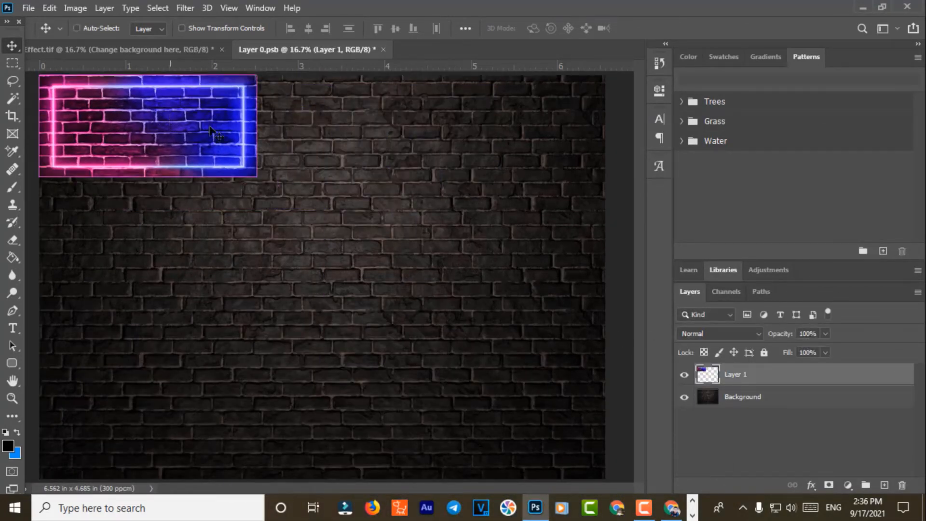
Step: Scale the neon brick layer to 404.74% so it covers the whole canvas
key(ctrl+t)
drag(256, 177, 603, 482)
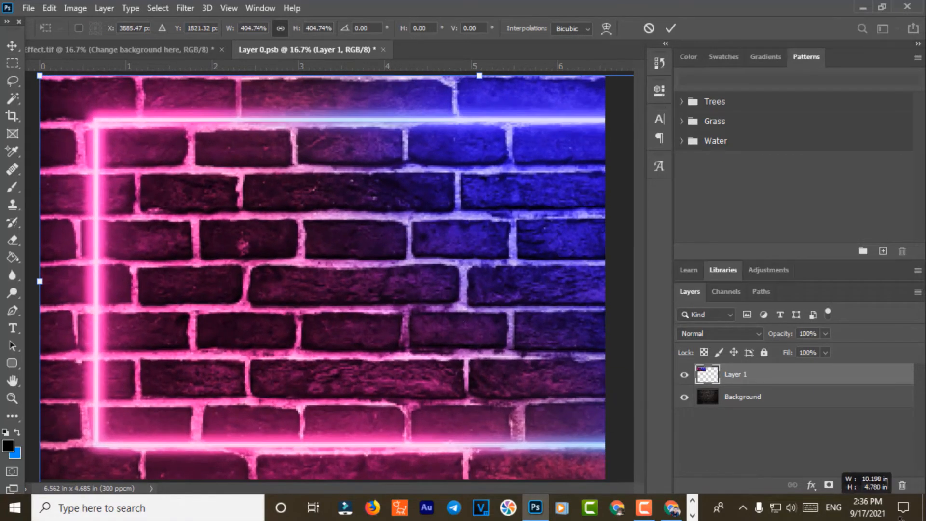
drag(64, 309, 268, 304)
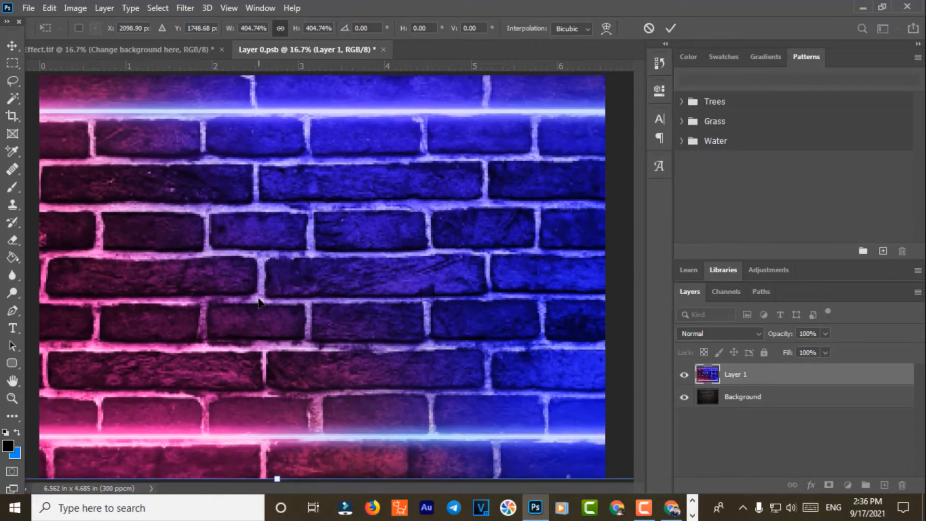
key(ctrl+minus)
key(Return)
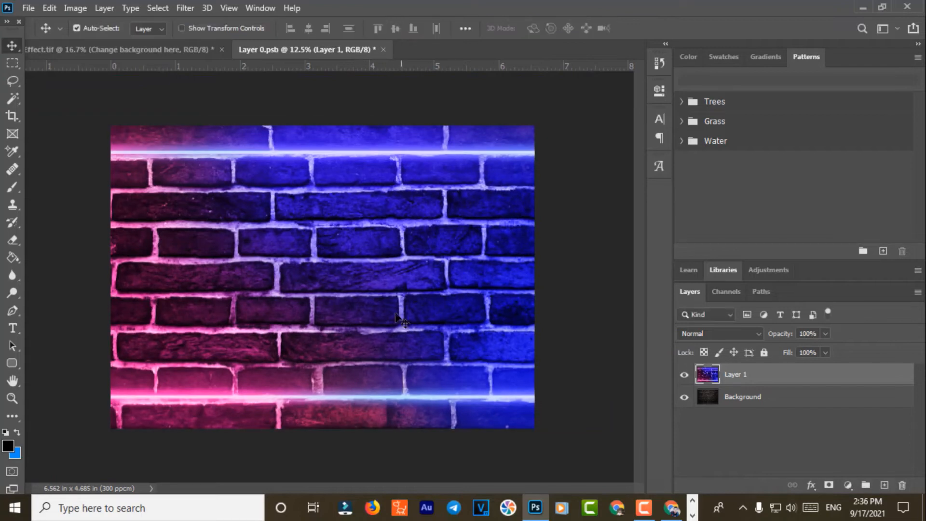
drag(379, 317, 410, 342)
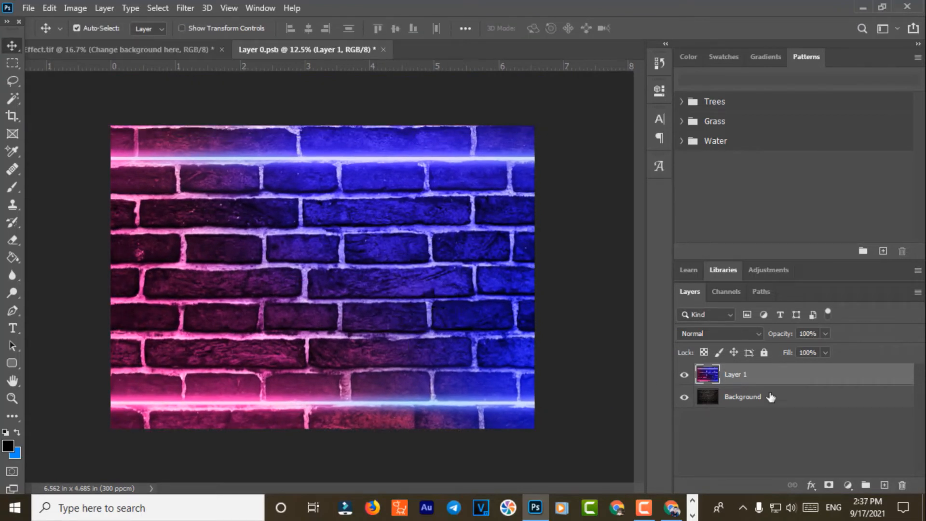
Step: Save and close the Layer 0.psb background document
click(382, 50)
click(399, 196)
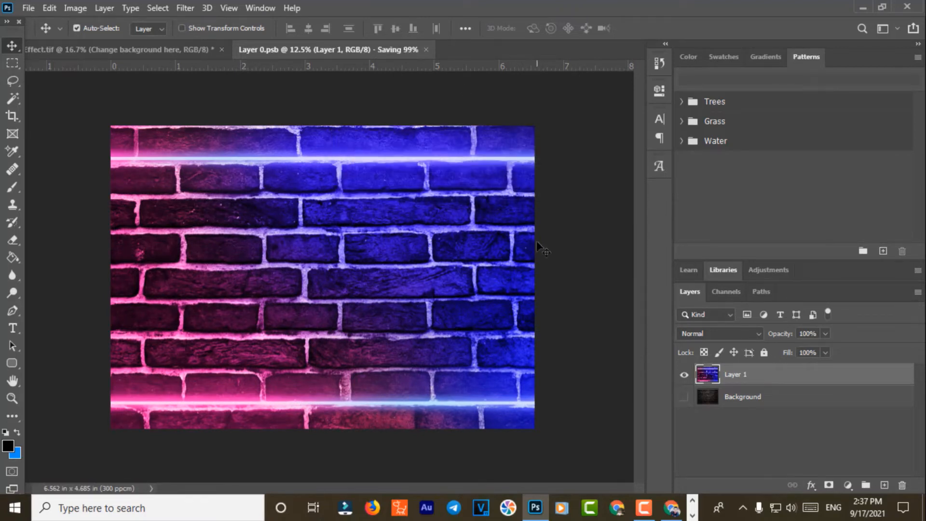
key(ctrl+w)
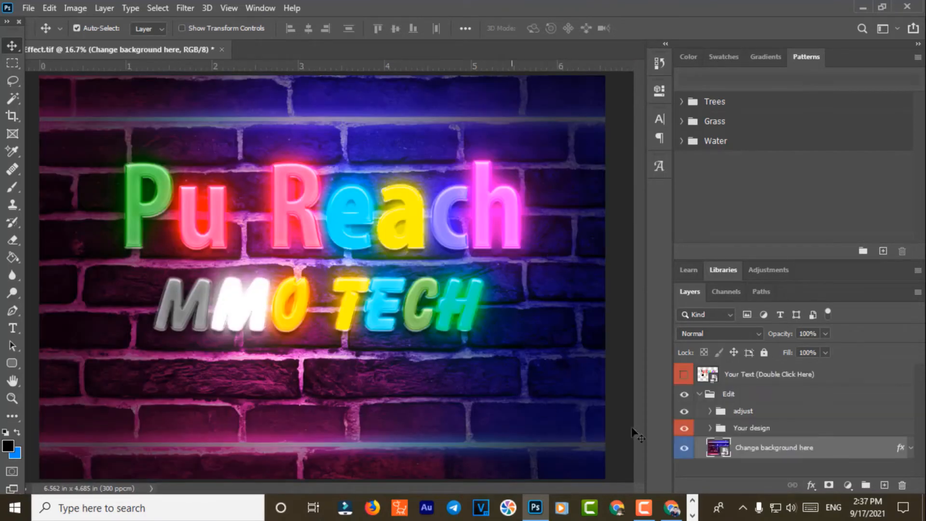
Step: Select the Your design group inside the Edit group, undoing an accidental Glow layer move
click(699, 395)
click(740, 379)
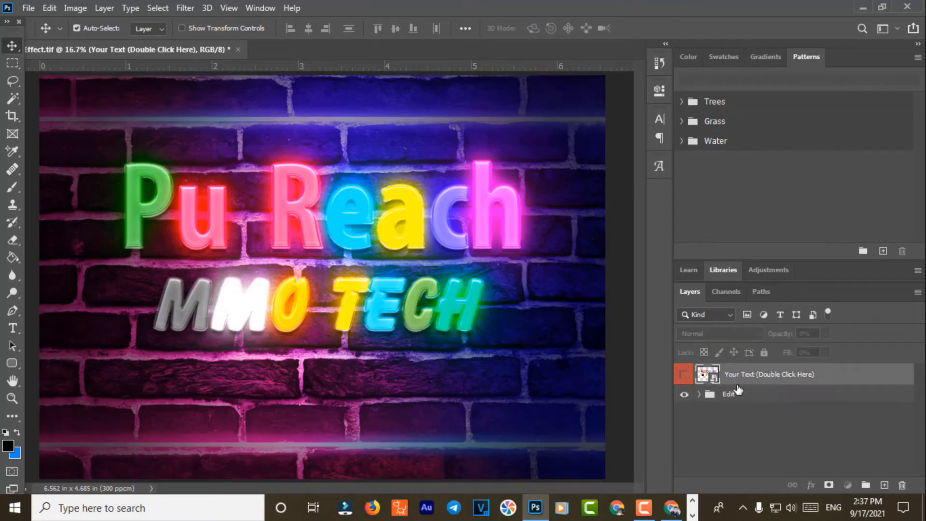
drag(376, 309, 372, 366)
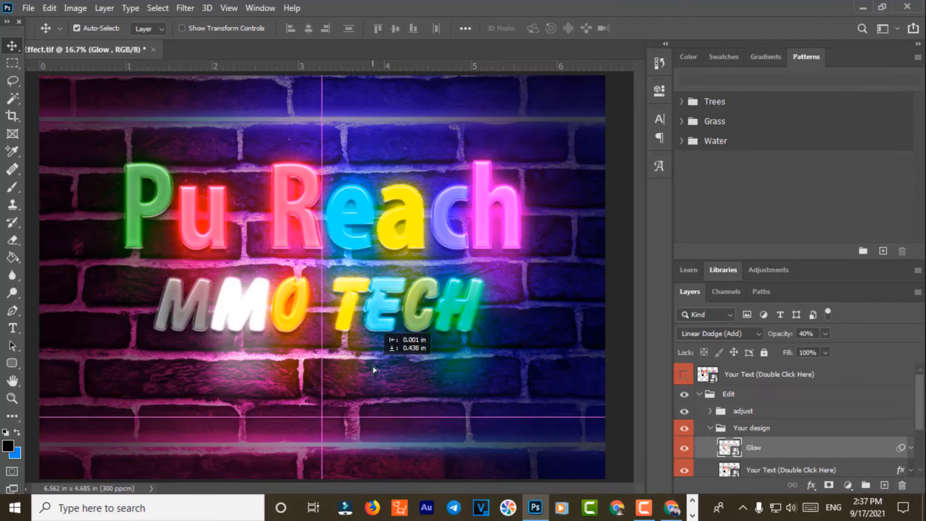
key(ctrl+z)
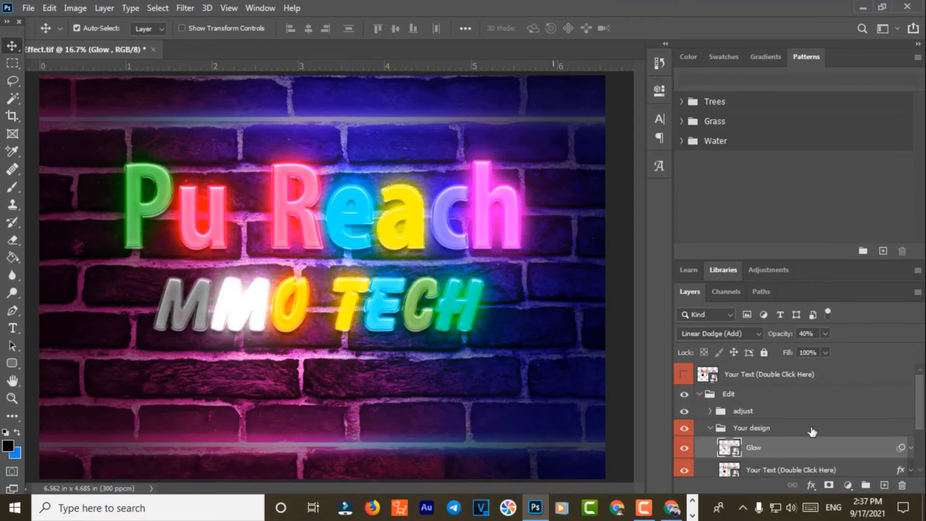
click(700, 395)
click(700, 395)
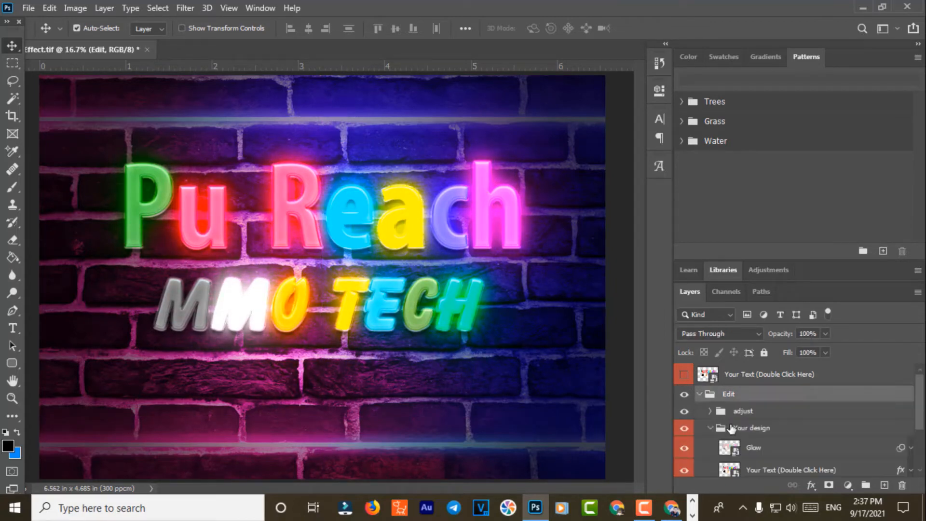
click(719, 427)
click(710, 428)
click(684, 428)
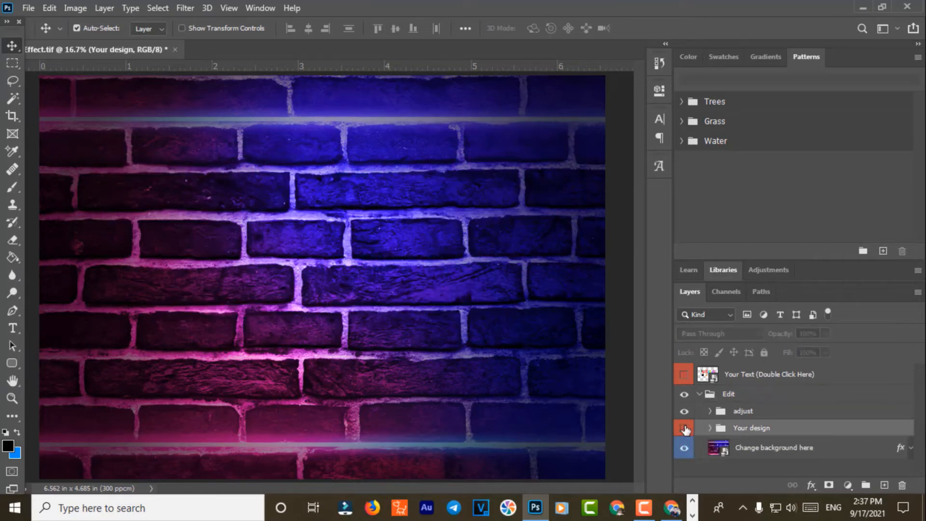
click(685, 428)
Step: Scale the Your design group to 108.31% and place it lower on the brick wall
key(ctrl+t)
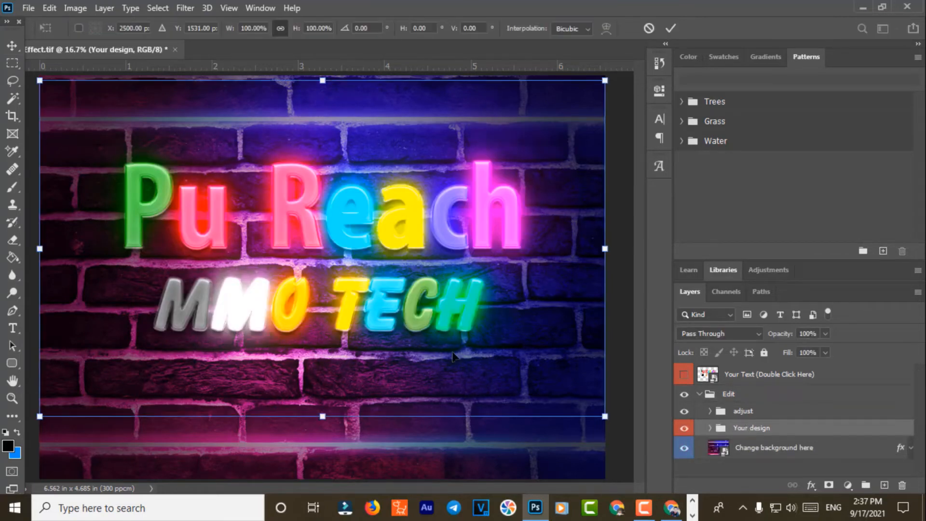
drag(380, 272, 383, 340)
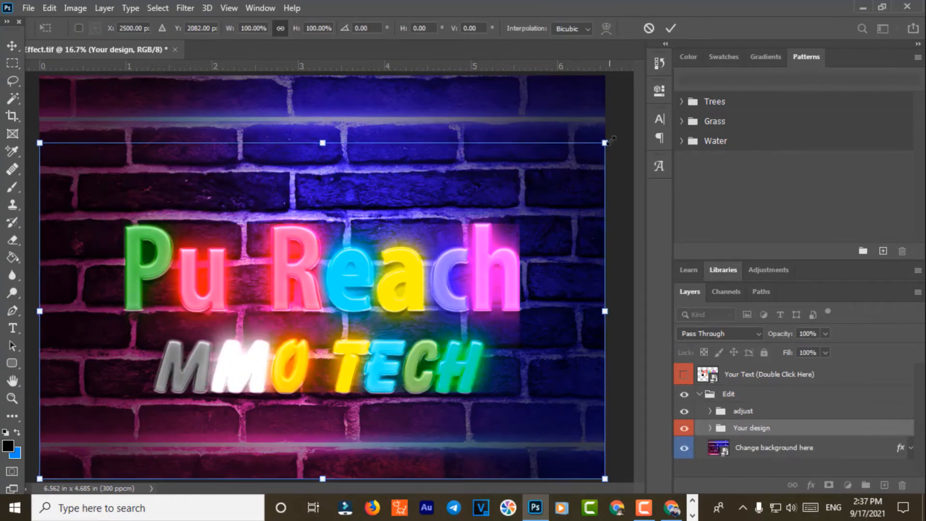
drag(610, 140, 657, 124)
mouse_move(456, 238)
mouse_down()
mouse_move(438, 220)
mouse_move(451, 238)
mouse_up()
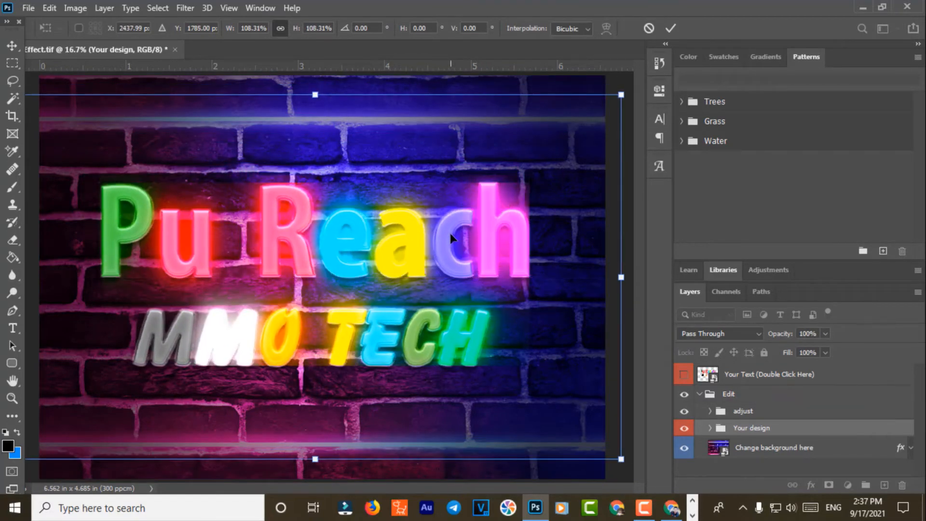
key(Return)
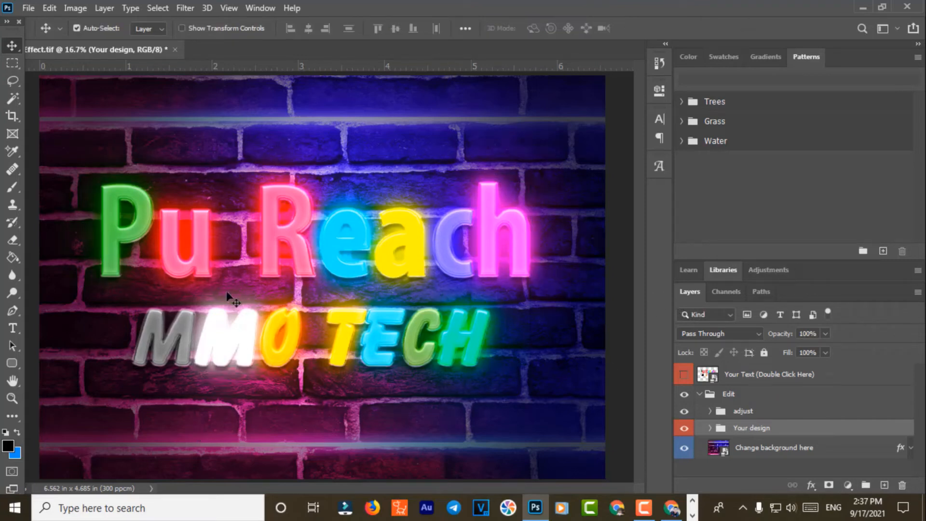
click(670, 509)
Step: Close the previous background's download page and scroll the remaining page
scroll(572, 325, down, 10)
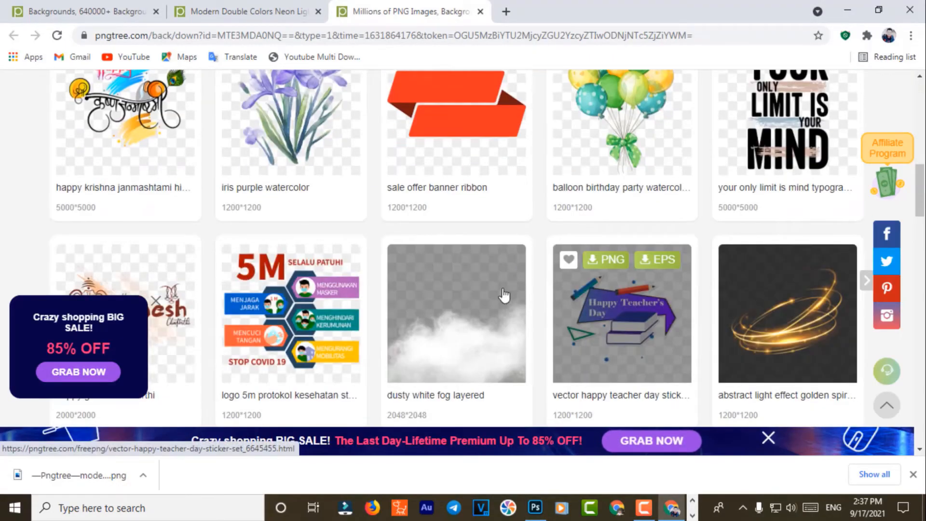
scroll(531, 344, down, 10)
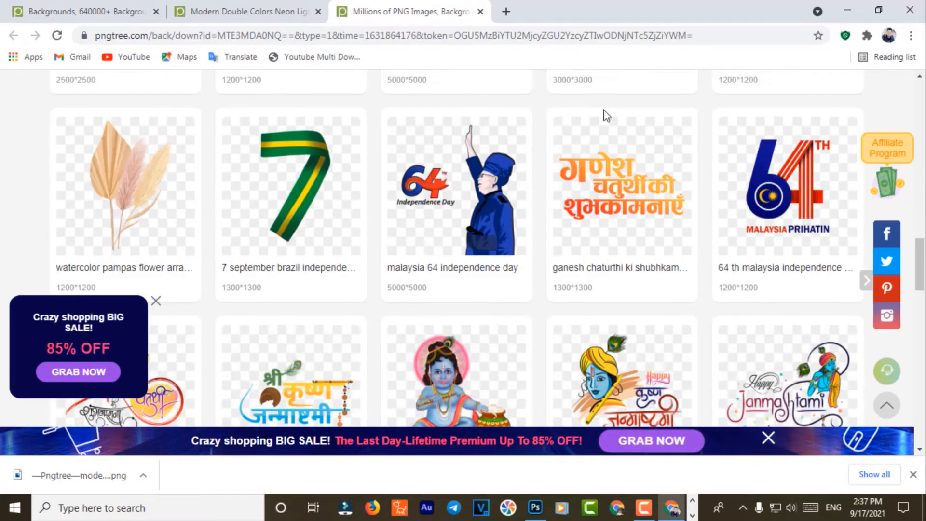
click(482, 12)
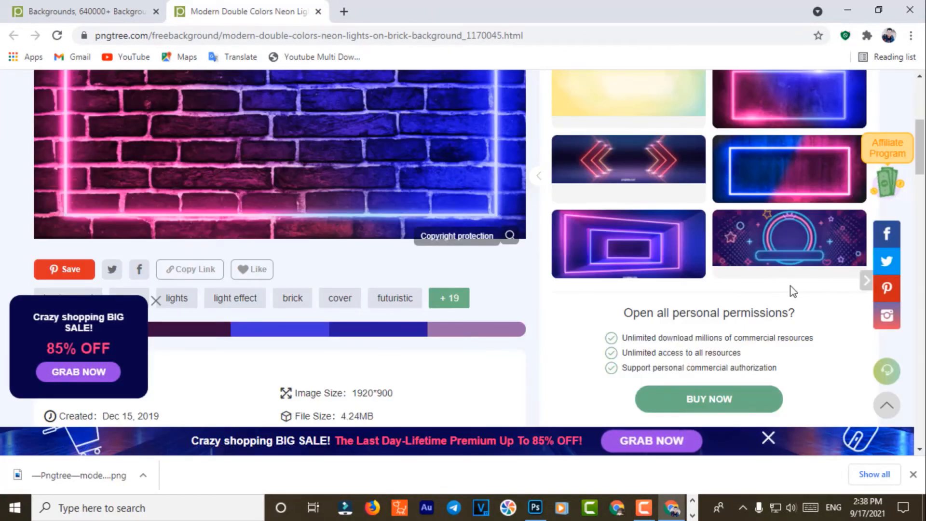
scroll(792, 291, down, 20)
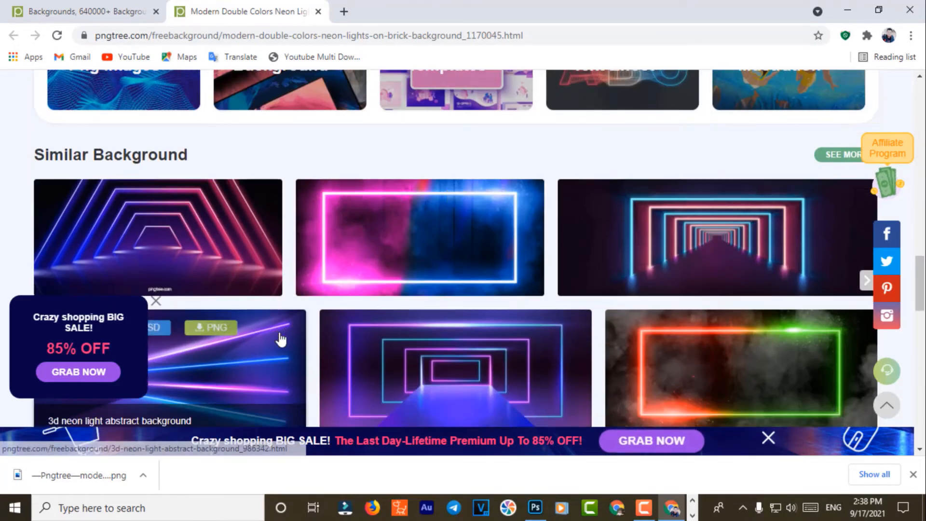
scroll(280, 339, down, 4)
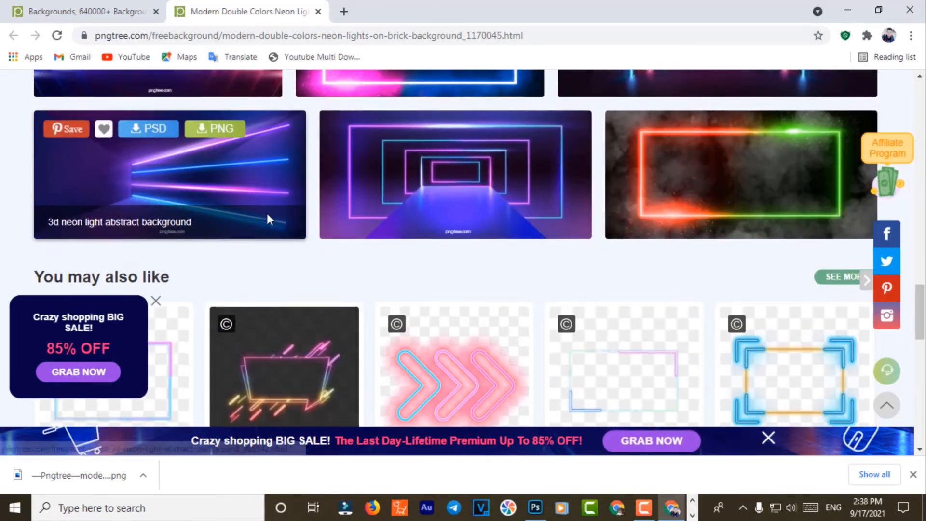
scroll(269, 217, down, 10)
scroll(439, 228, up, 14)
scroll(555, 263, up, 10)
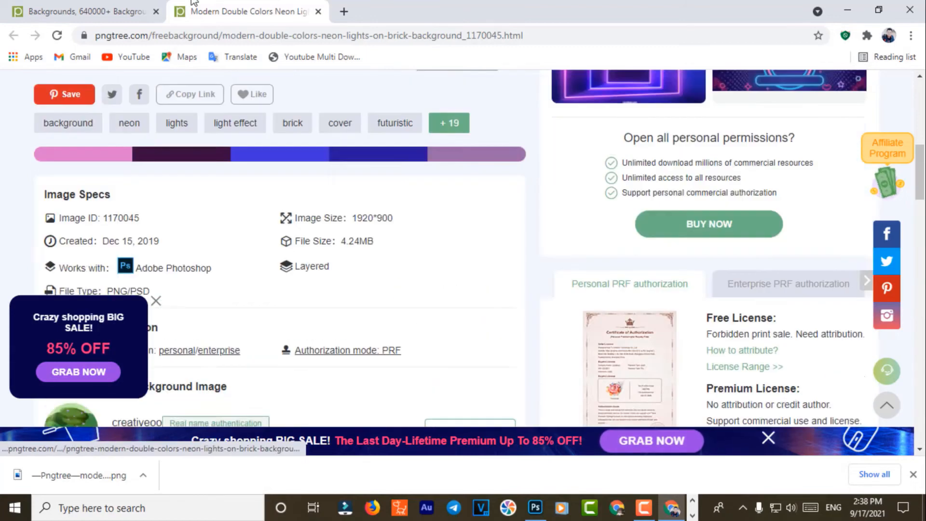
Step: Browse the free Backgrounds listing and open the colourful geometric squares card
key(ctrl+shift+Tab)
scroll(533, 309, down, 10)
scroll(535, 315, down, 15)
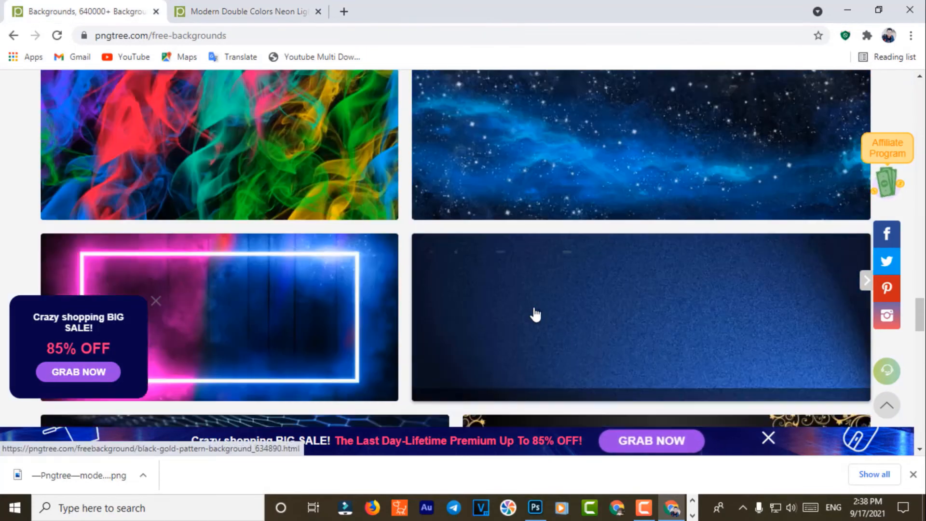
scroll(574, 328, down, 1)
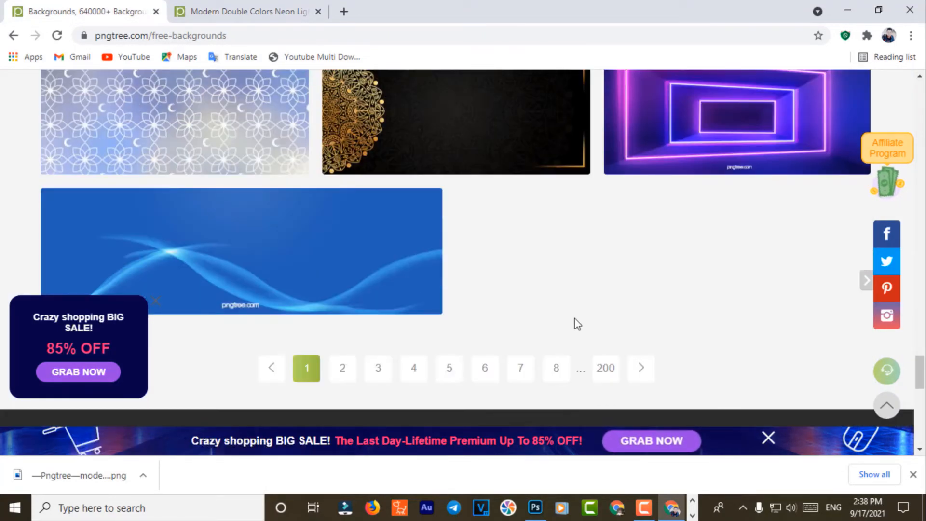
scroll(635, 277, down, 5)
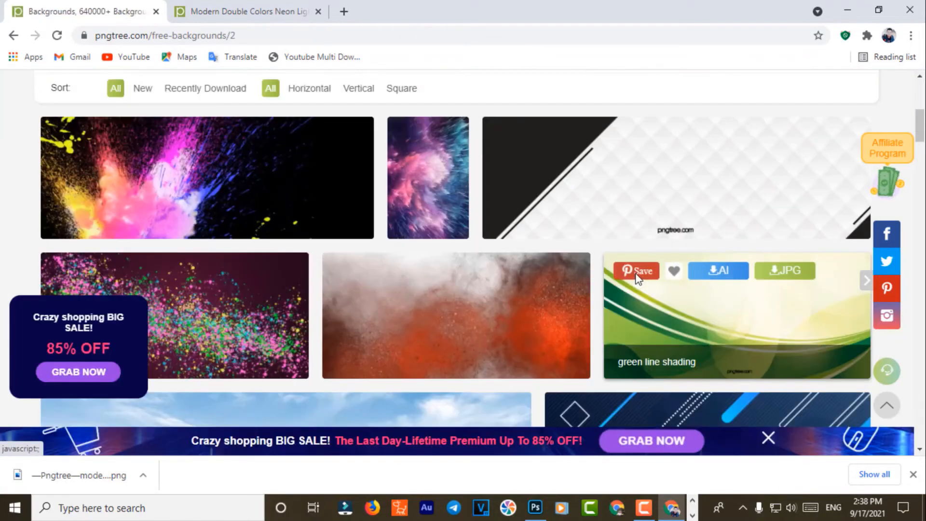
scroll(637, 279, down, 3)
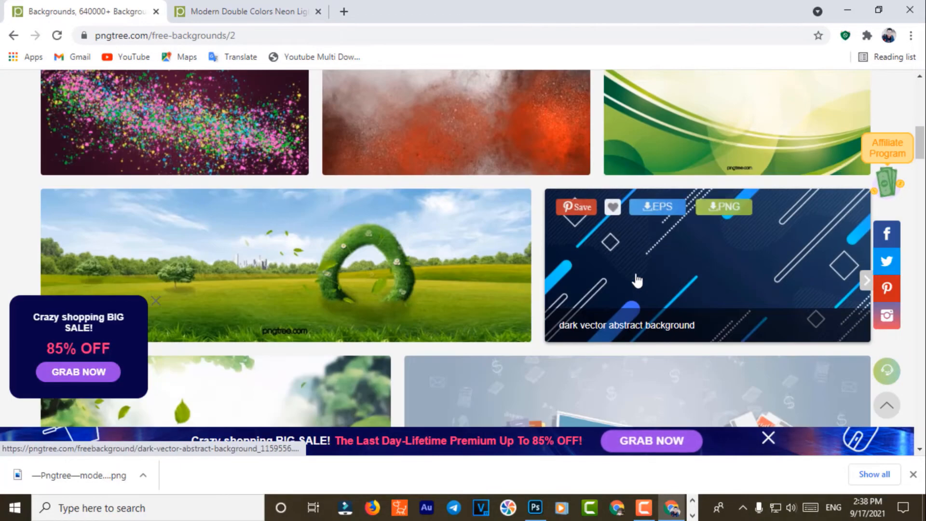
scroll(638, 280, down, 4)
scroll(638, 274, up, 1)
scroll(638, 272, down, 6)
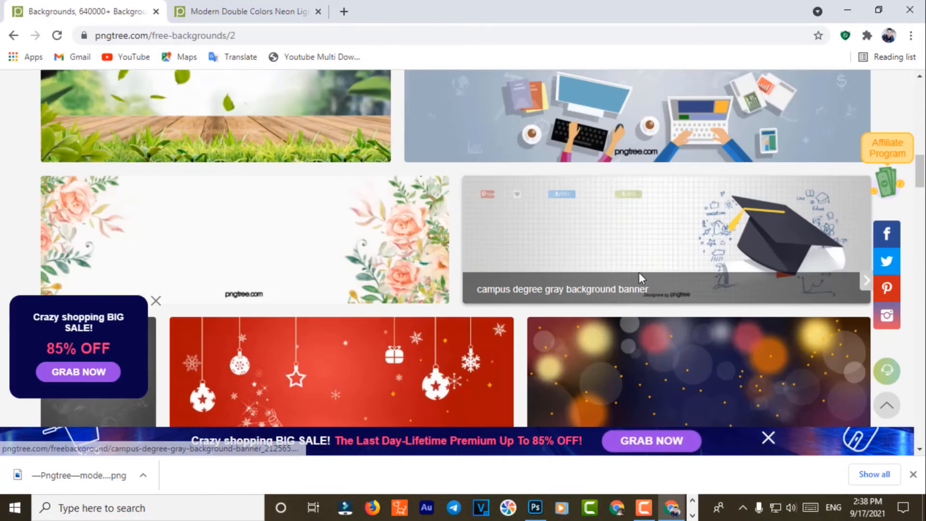
scroll(643, 290, down, 12)
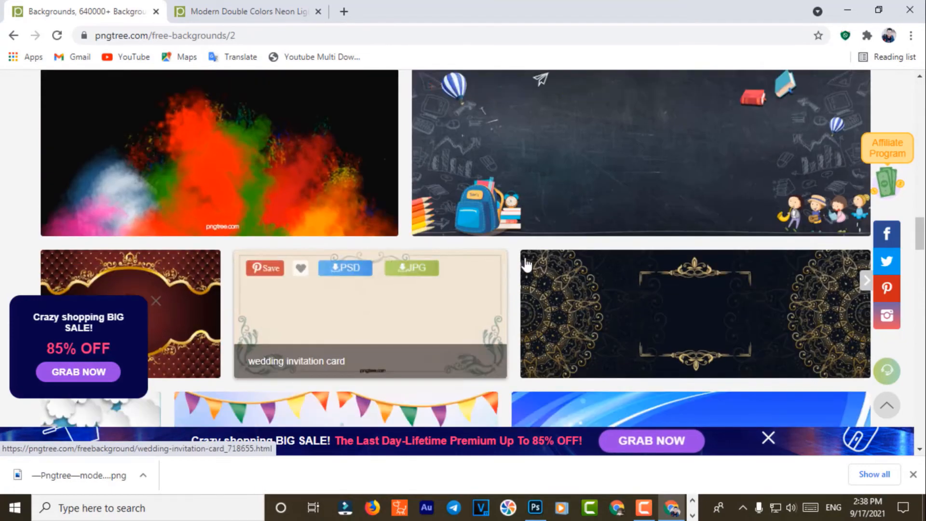
scroll(554, 283, down, 14)
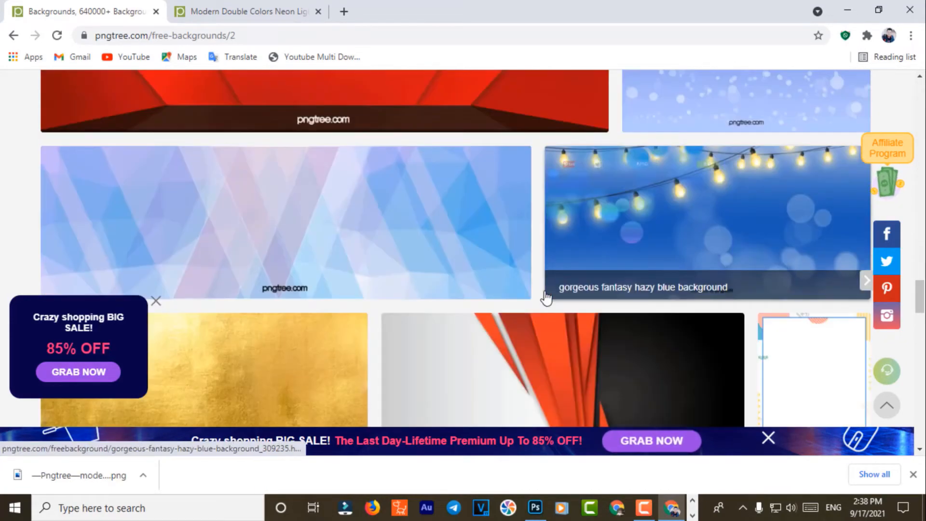
scroll(536, 291, down, 14)
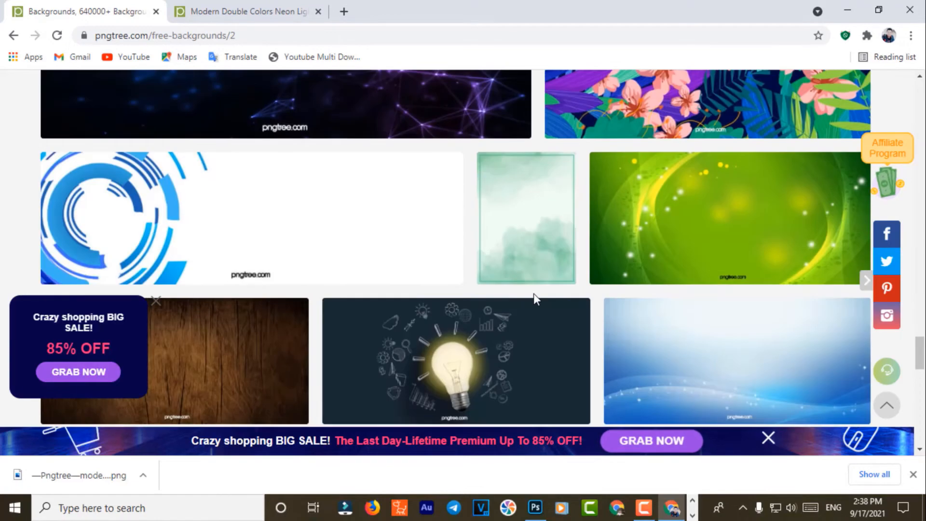
scroll(494, 318, down, 3)
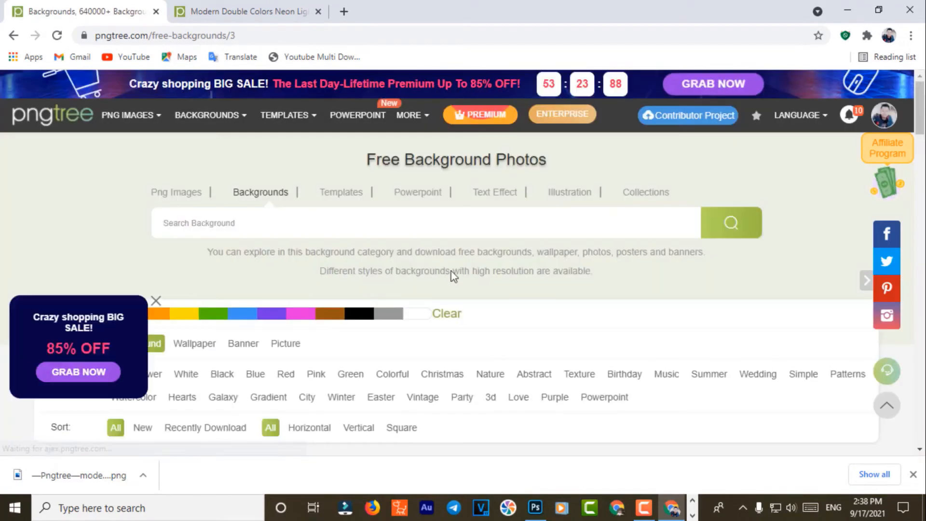
scroll(463, 280, down, 10)
scroll(473, 285, up, 3)
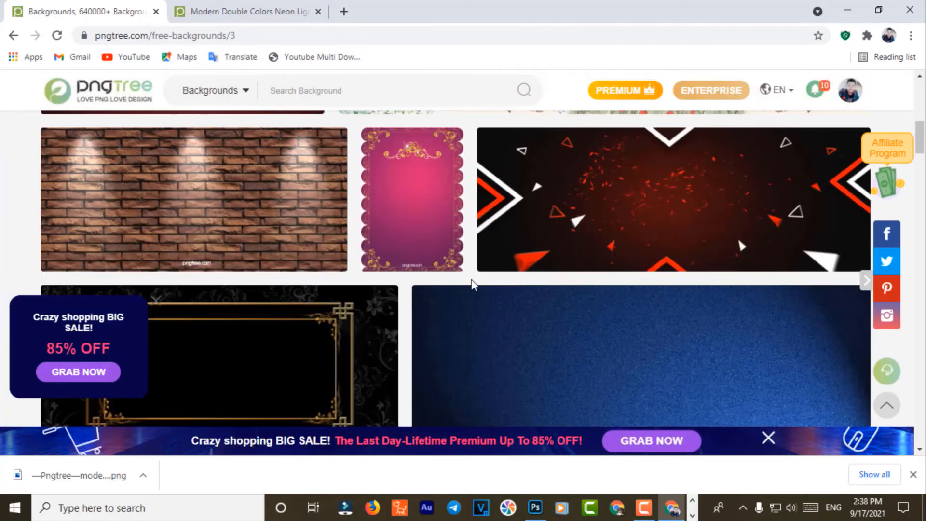
scroll(471, 284, down, 10)
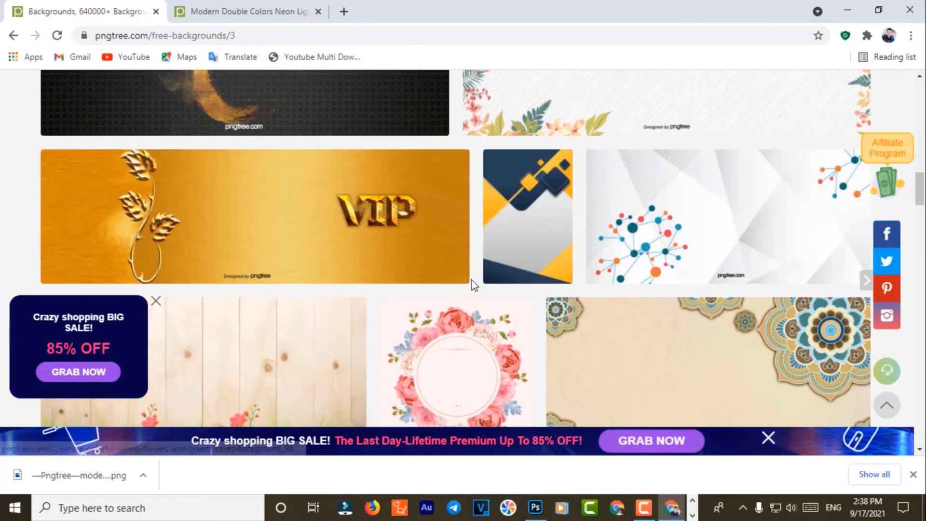
scroll(473, 284, down, 12)
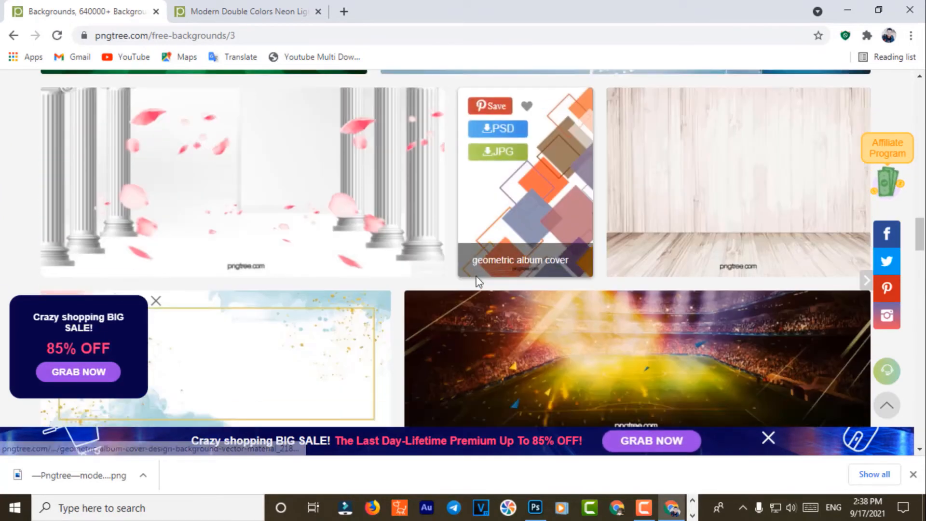
scroll(478, 283, down, 12)
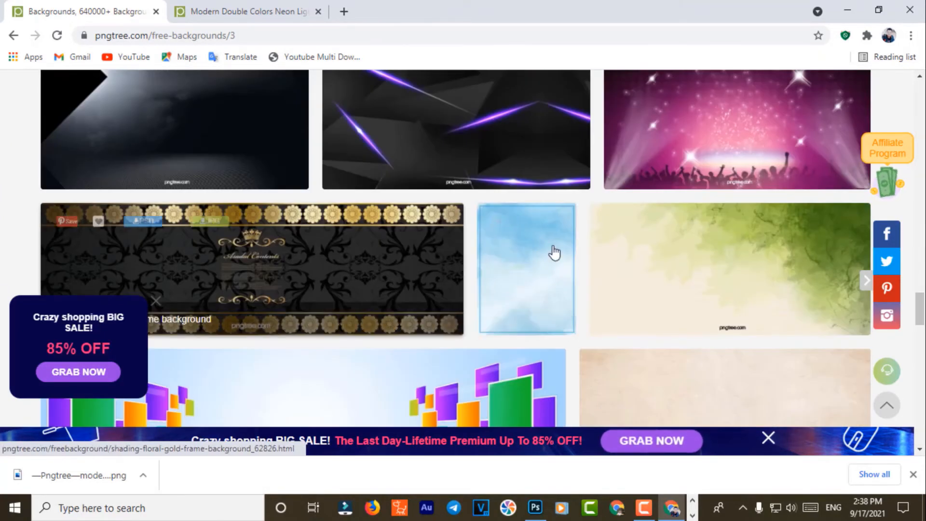
scroll(594, 296, down, 1)
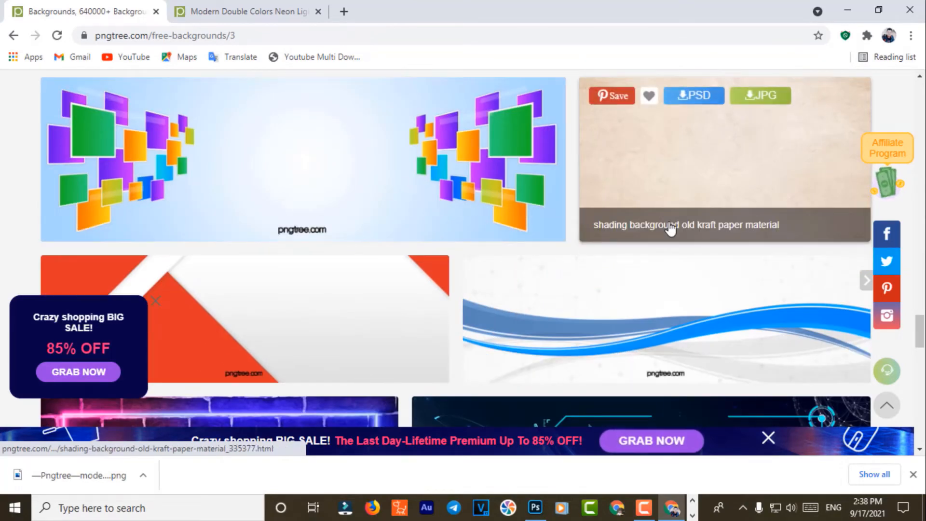
click(374, 173)
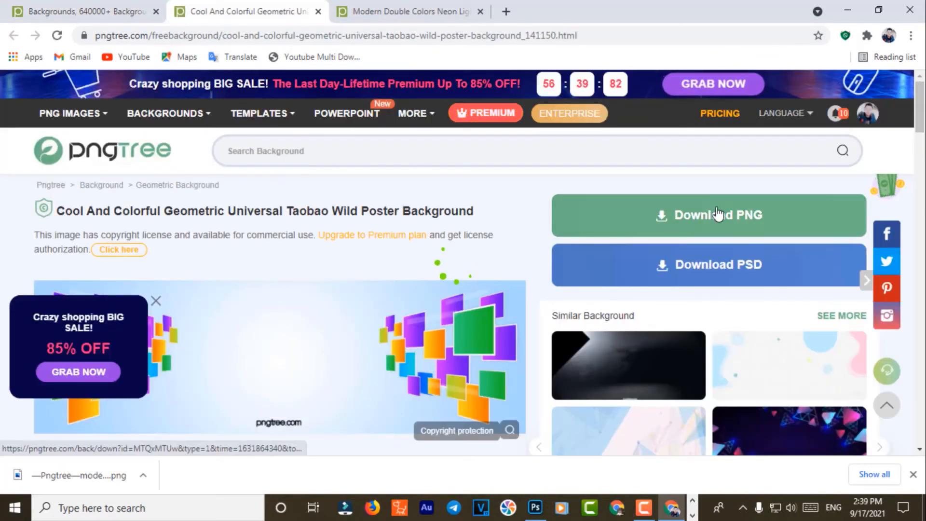
Step: After the PNG download hits the limit notice, copy the background page's web address
click(717, 214)
click(770, 102)
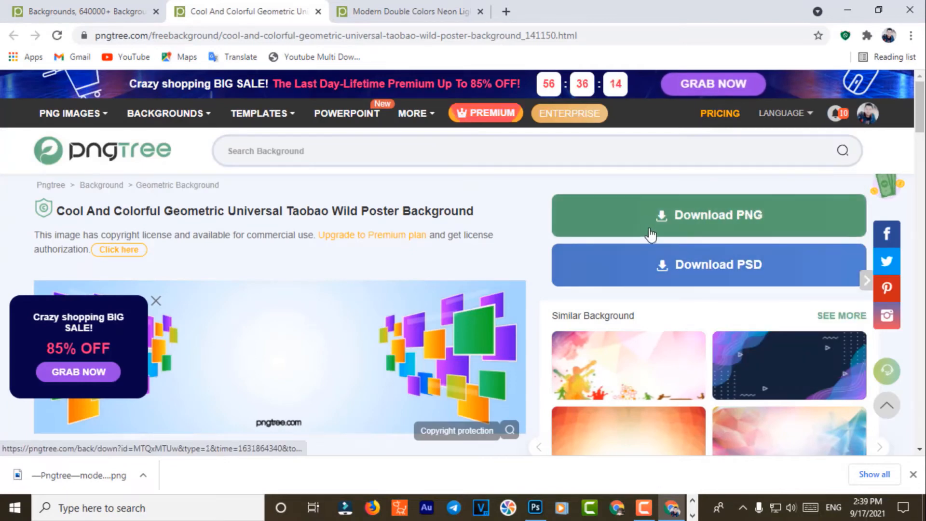
click(652, 230)
click(770, 101)
right_click(385, 35)
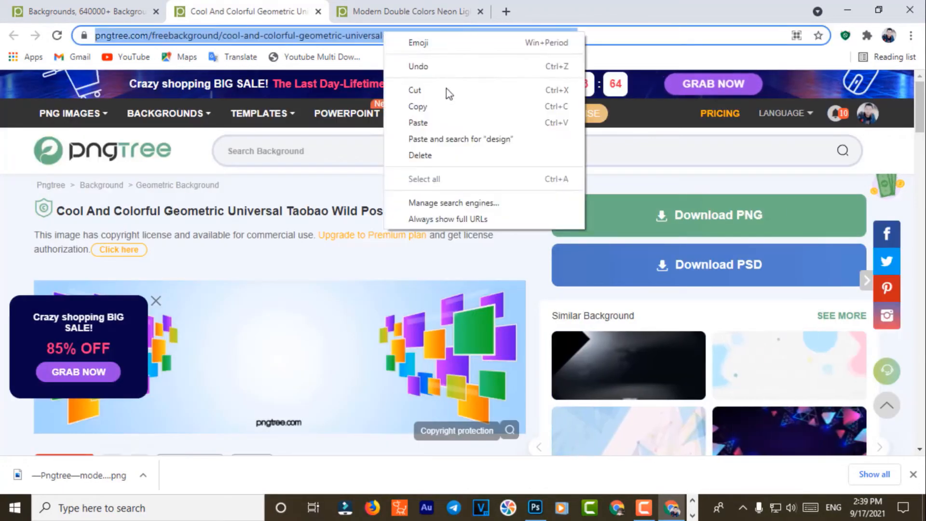
click(424, 105)
Step: Close Chrome and launch another browser profile from the 001 - 100 folder
click(913, 9)
click(866, 4)
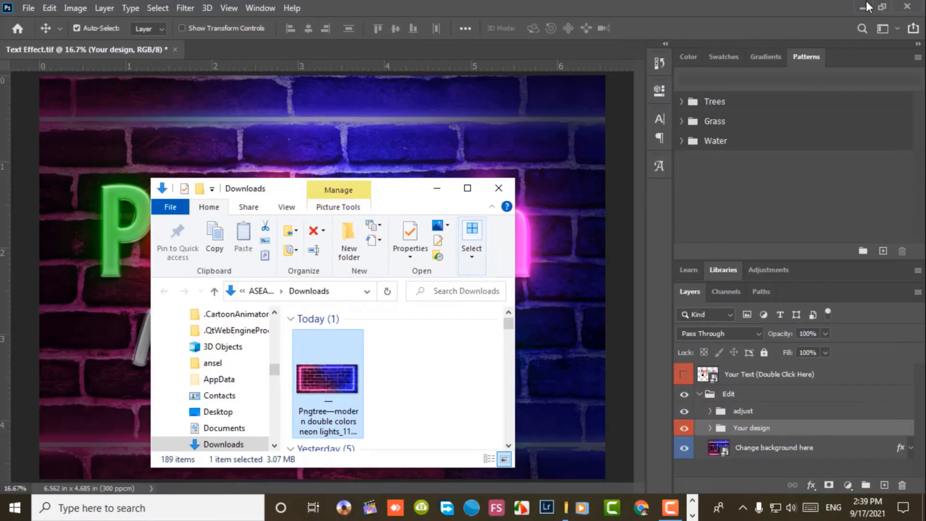
click(500, 192)
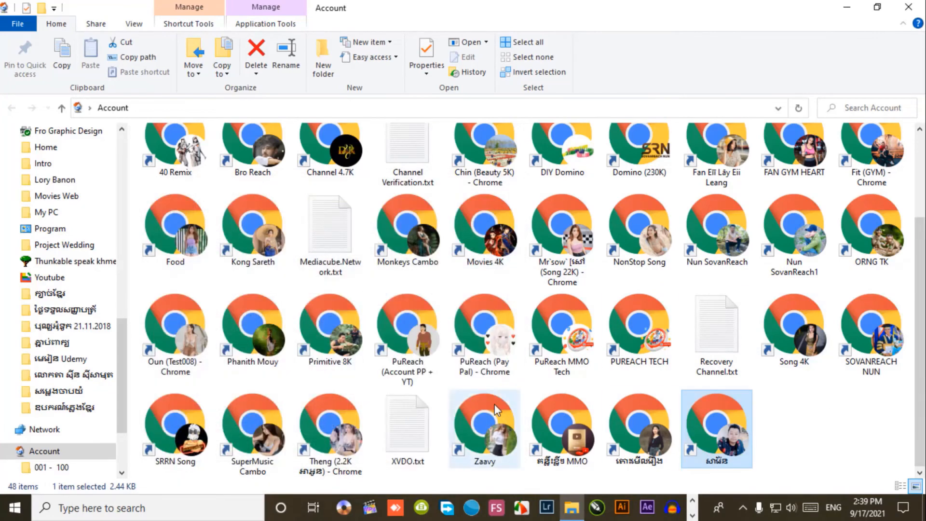
scroll(831, 425, up, 3)
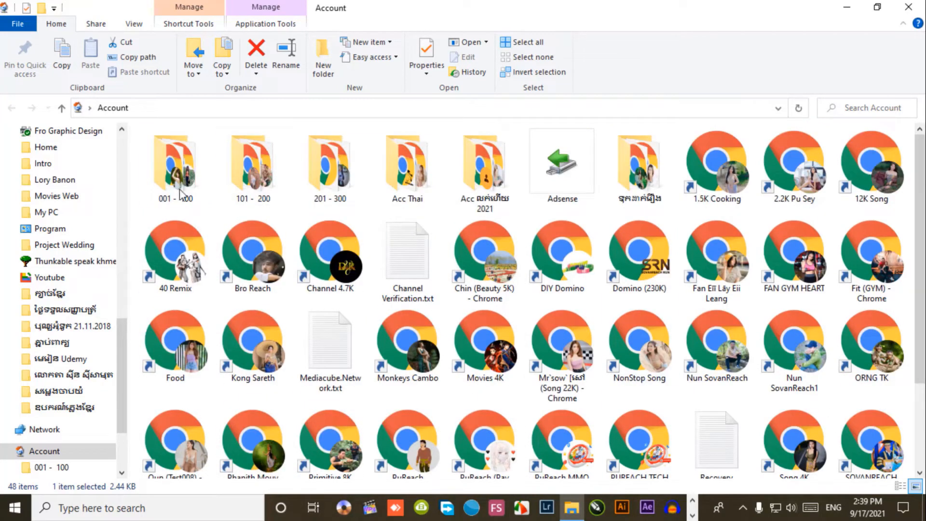
double_click(179, 188)
double_click(180, 170)
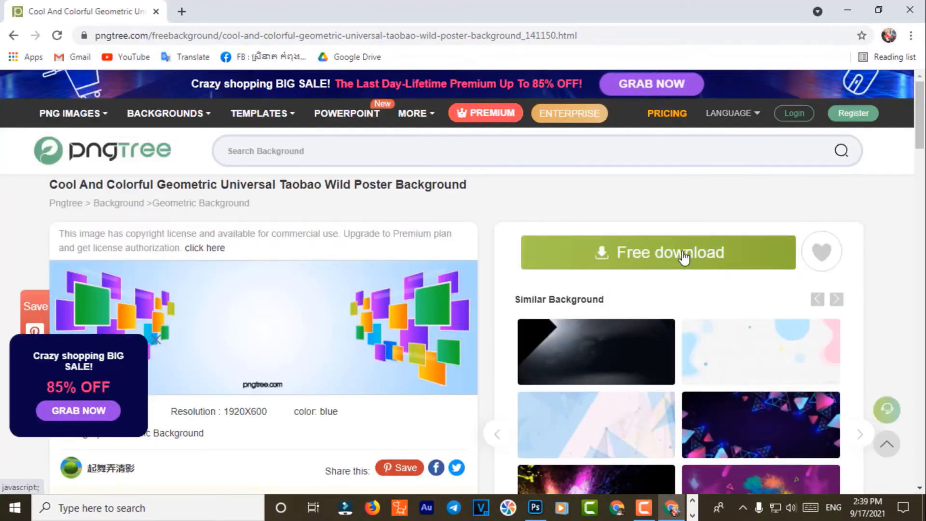
Step: Sign in to Pngtree with a Google account and free-download the background as PNG
click(683, 254)
click(449, 258)
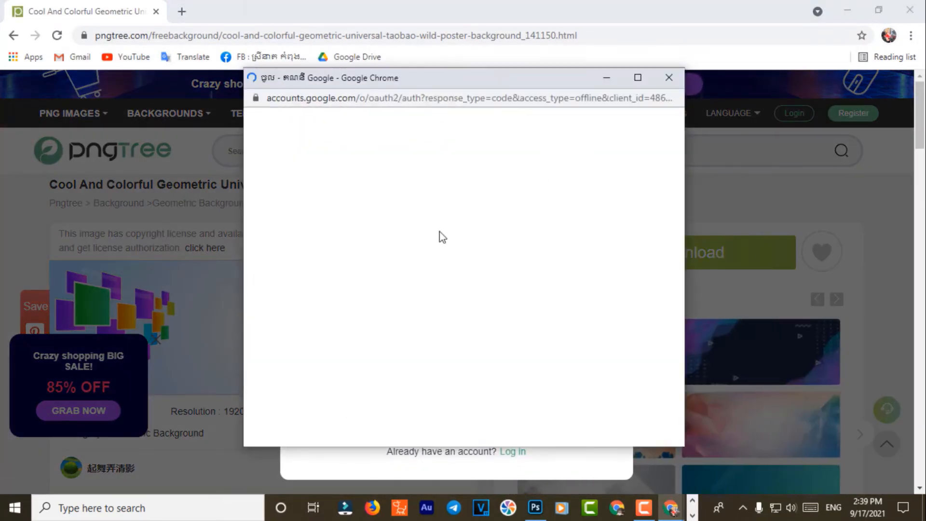
click(408, 263)
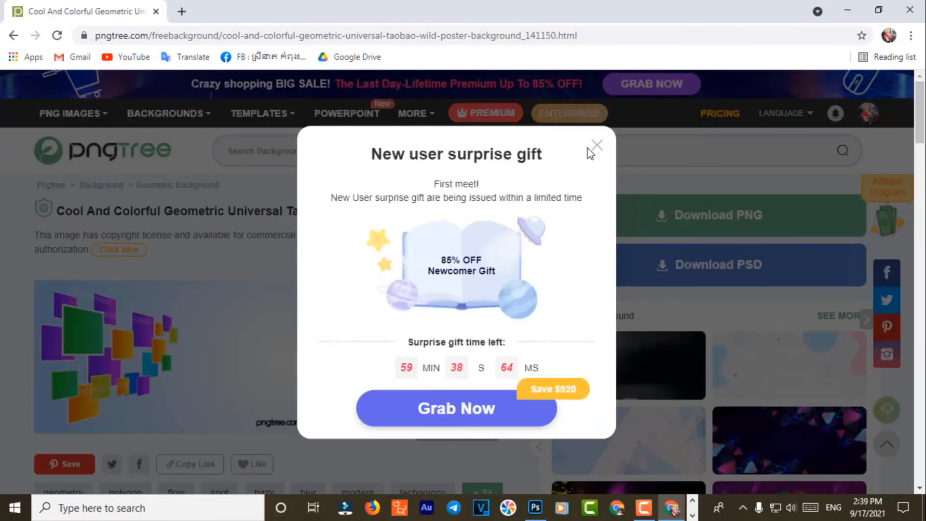
click(596, 145)
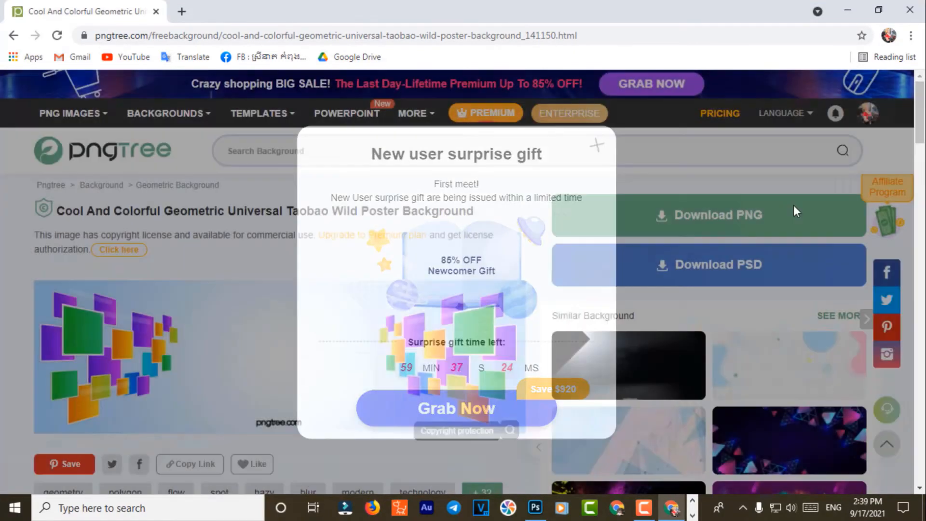
click(662, 214)
click(613, 265)
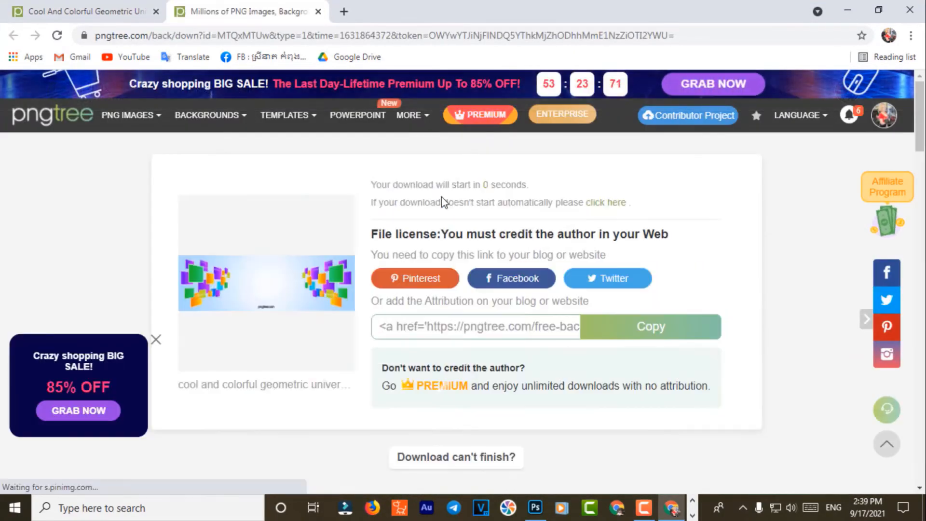
Step: Show the downloaded PNG in its folder and drag it into Photoshop
scroll(496, 366, down, 5)
scroll(281, 424, down, 4)
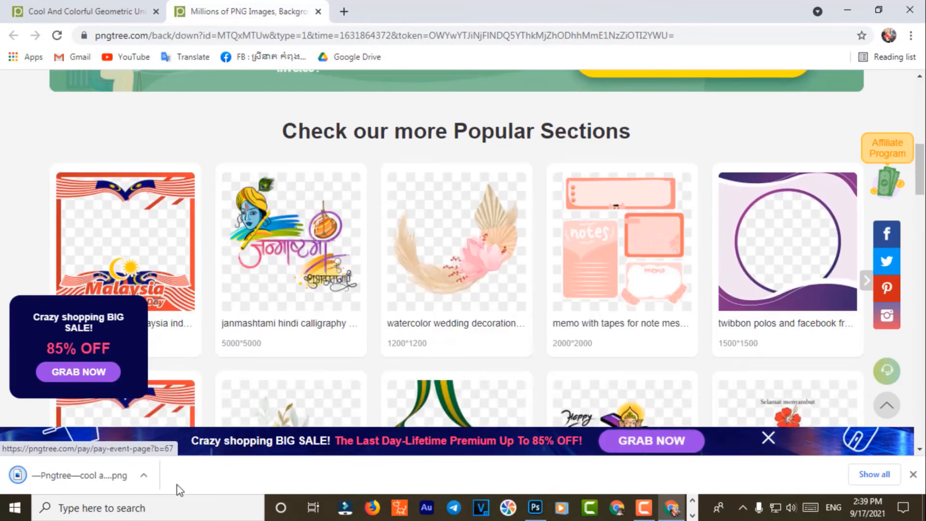
click(144, 475)
click(208, 426)
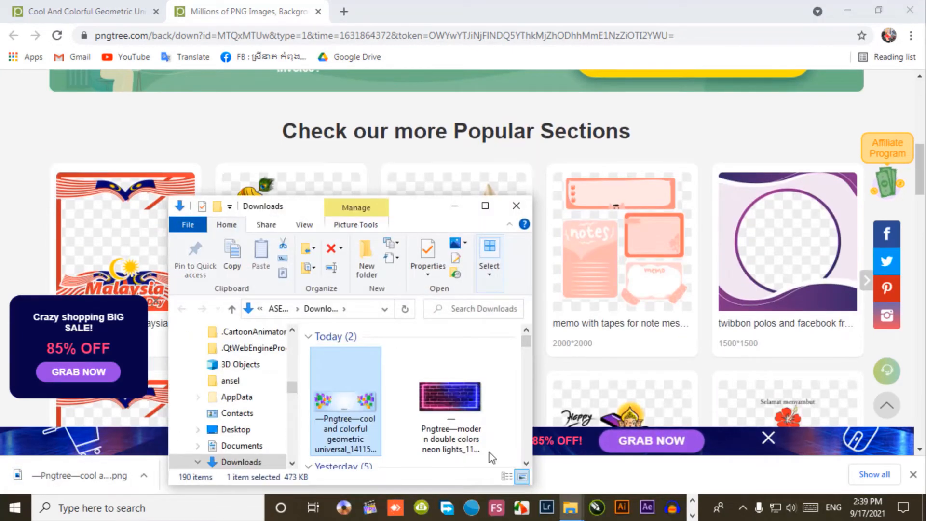
drag(340, 402, 519, 47)
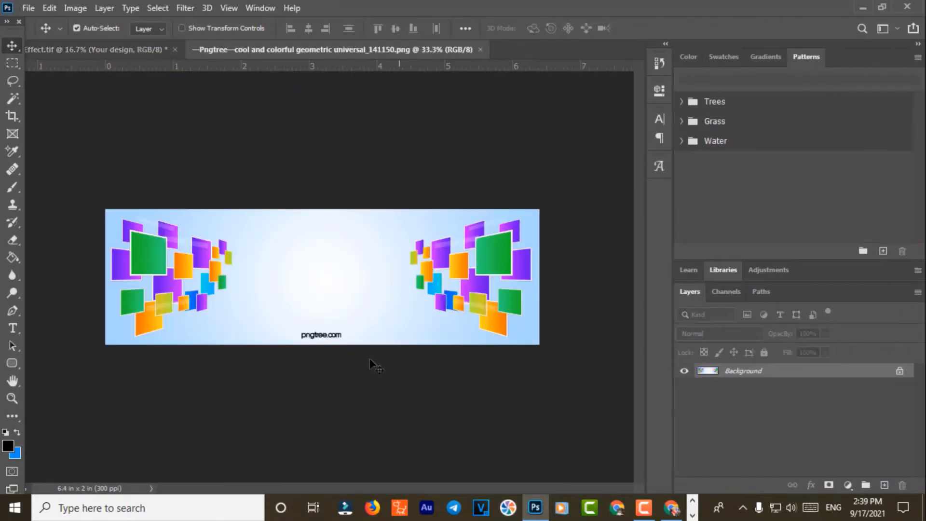
Step: Erase the pngtree.com watermark with a Content-Aware fill of the marquee selection
click(13, 62)
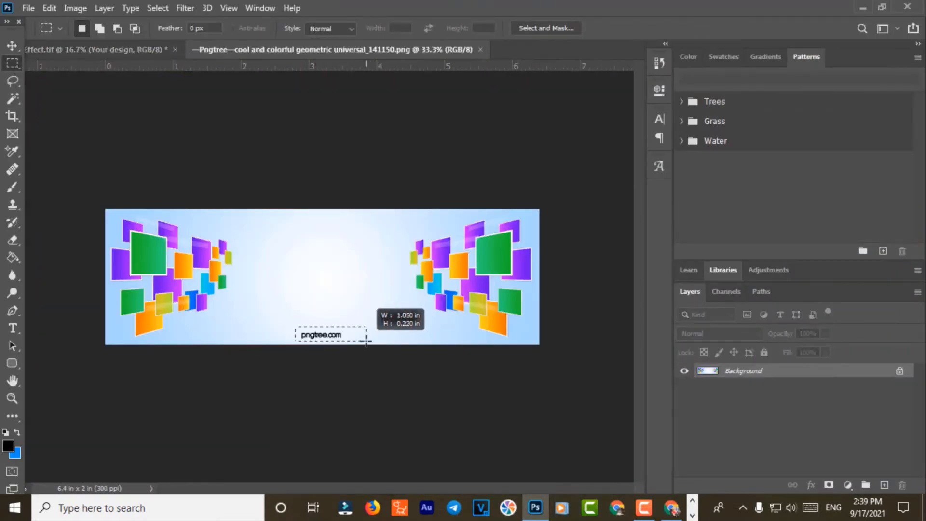
key(shift+F5)
click(547, 120)
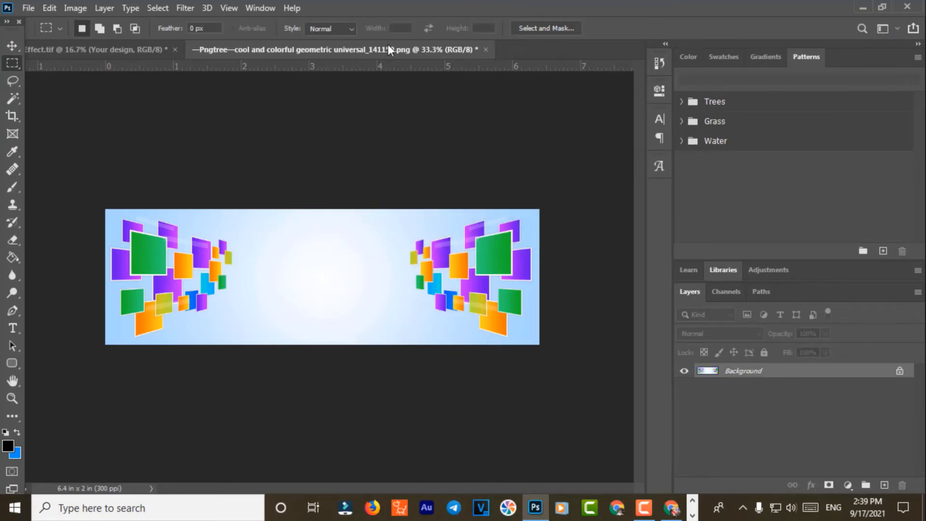
Step: Drag the cleaned geometric image into the Layer 0.psb smart object, then close the PNG
drag(388, 47, 376, 164)
click(12, 47)
drag(509, 168, 384, 247)
click(593, 226)
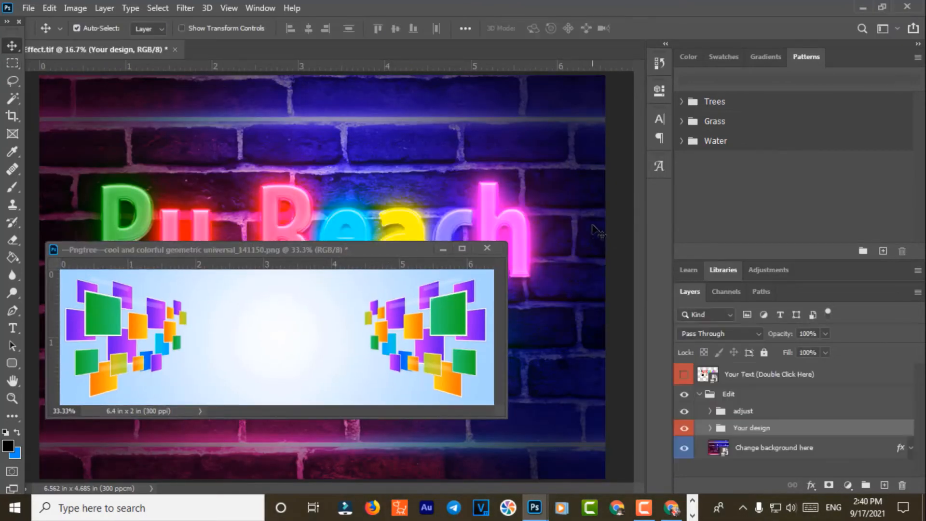
double_click(725, 452)
drag(459, 346, 466, 172)
click(488, 248)
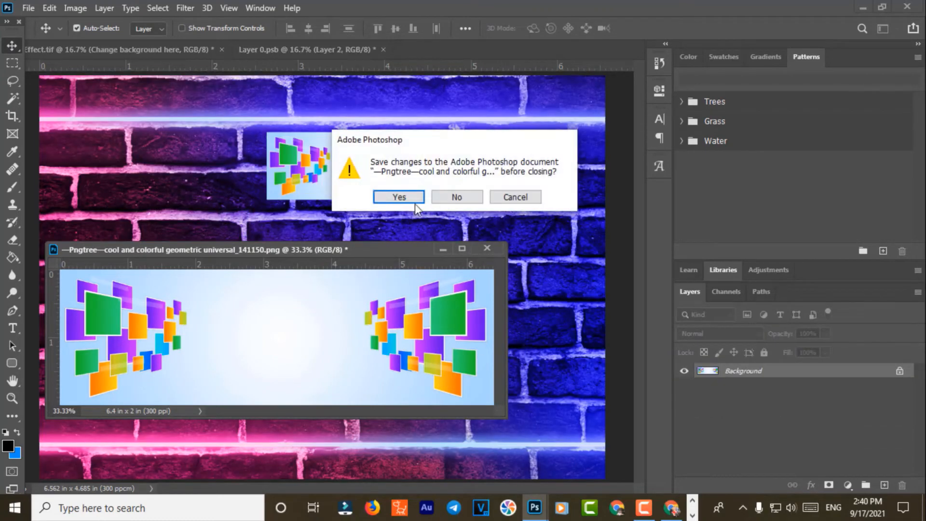
click(415, 200)
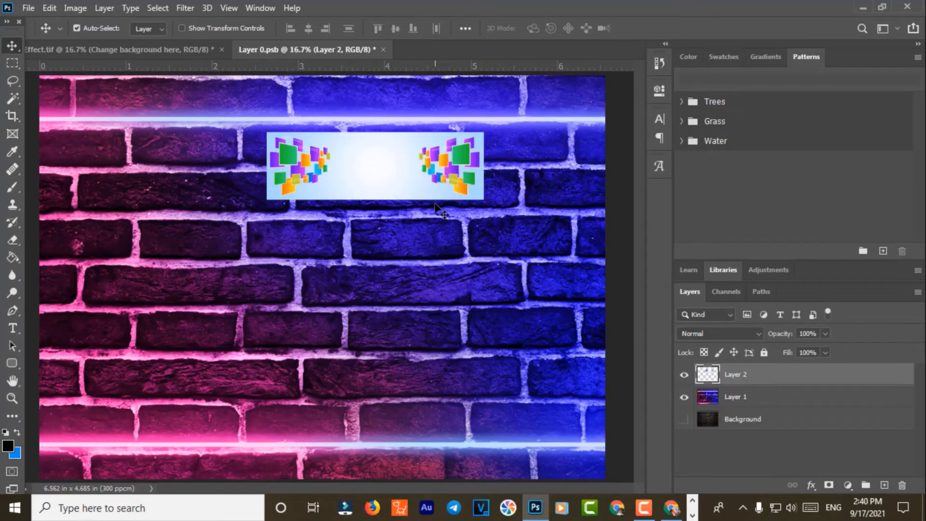
key(ctrl+minus)
Step: Try enlarging the geometric image about 195%, then cancel the accidental skew
drag(324, 225, 261, 302)
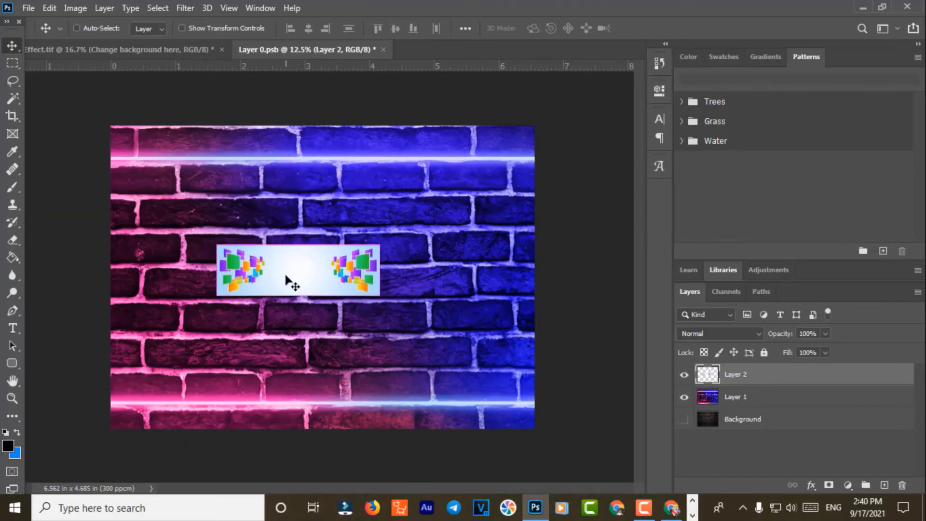
key(ctrl+t)
drag(382, 248, 533, 196)
drag(473, 247, 297, 196)
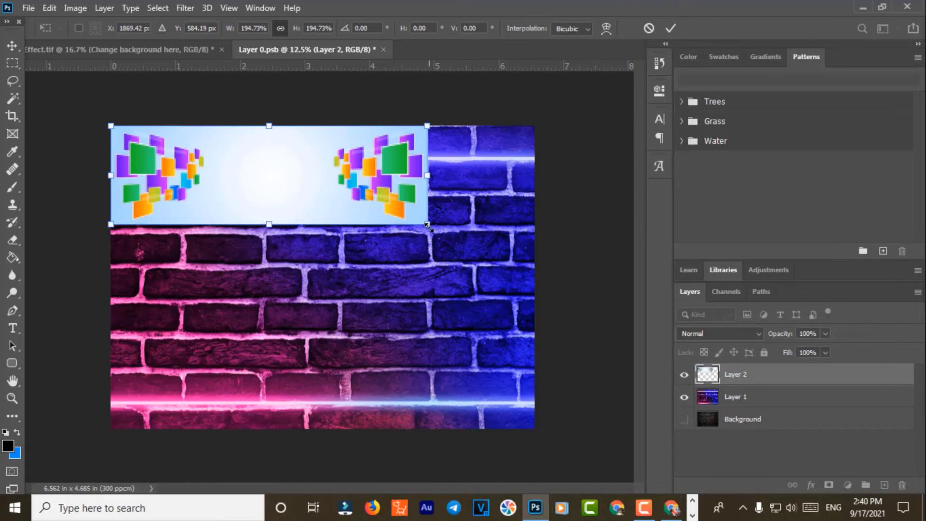
drag(428, 224, 465, 319)
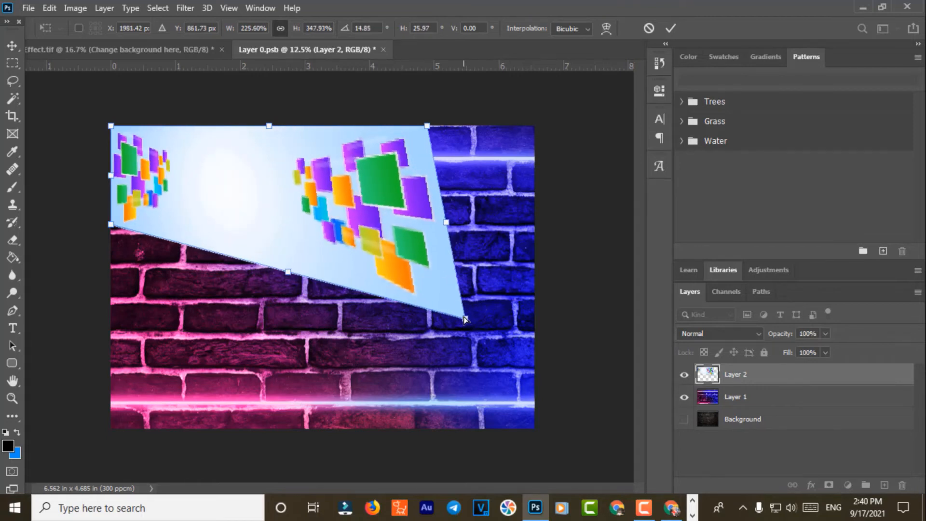
key(Escape)
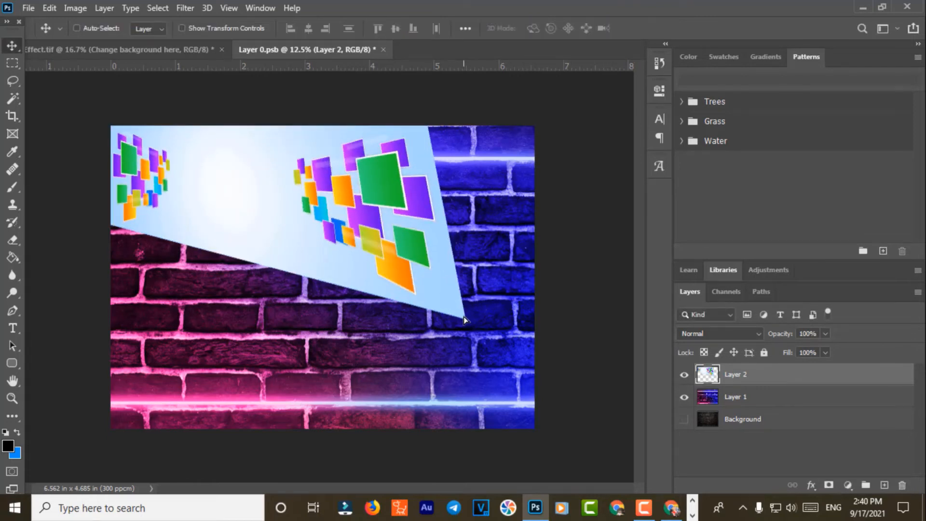
Step: Free-transform Layer 2 again, scaling it up to cover the canvas height
key(ctrl+t)
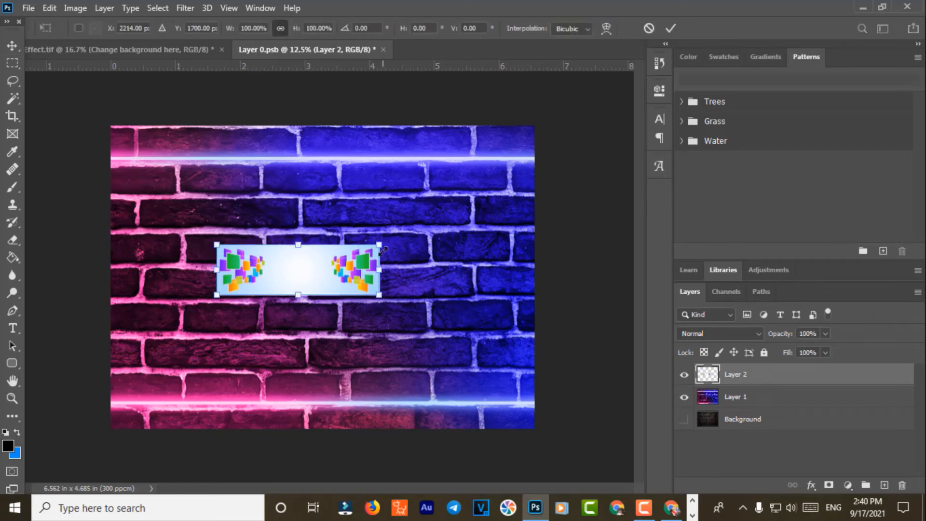
drag(380, 245, 682, 121)
drag(329, 225, 222, 201)
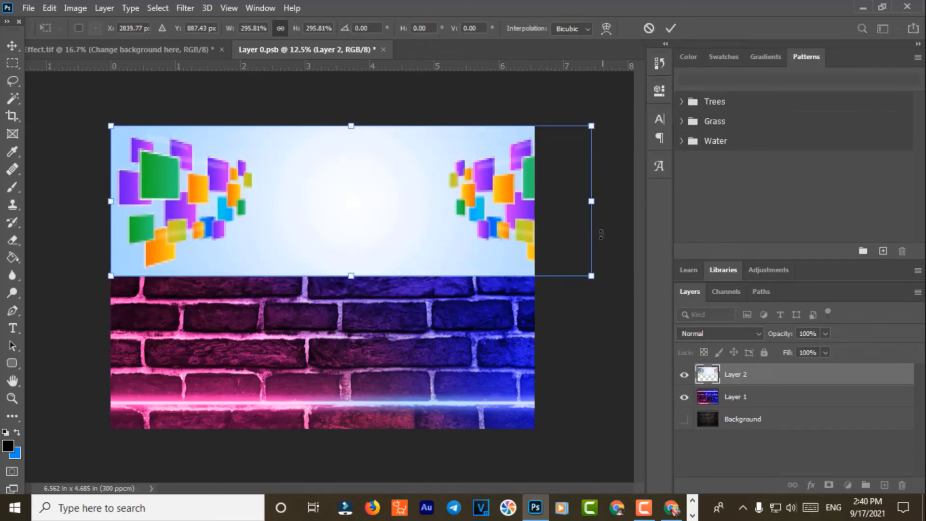
drag(591, 202, 534, 201)
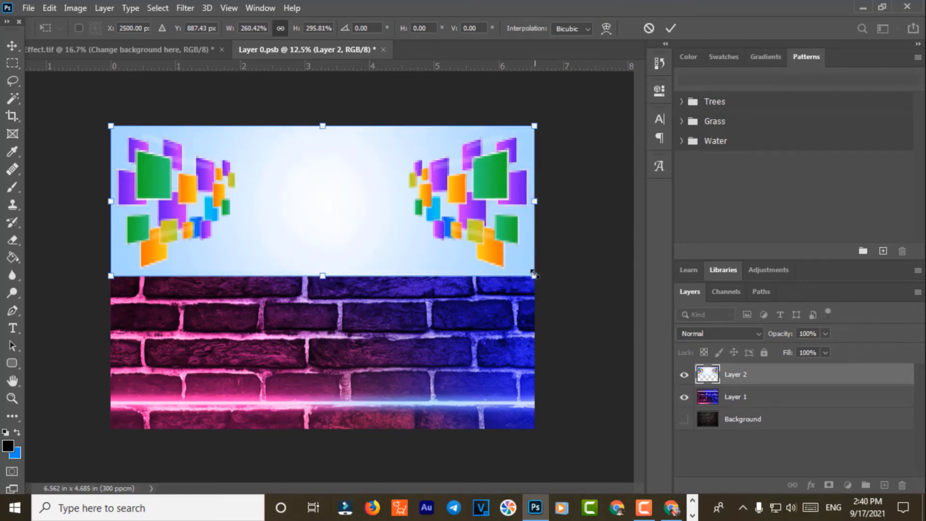
drag(533, 273, 605, 419)
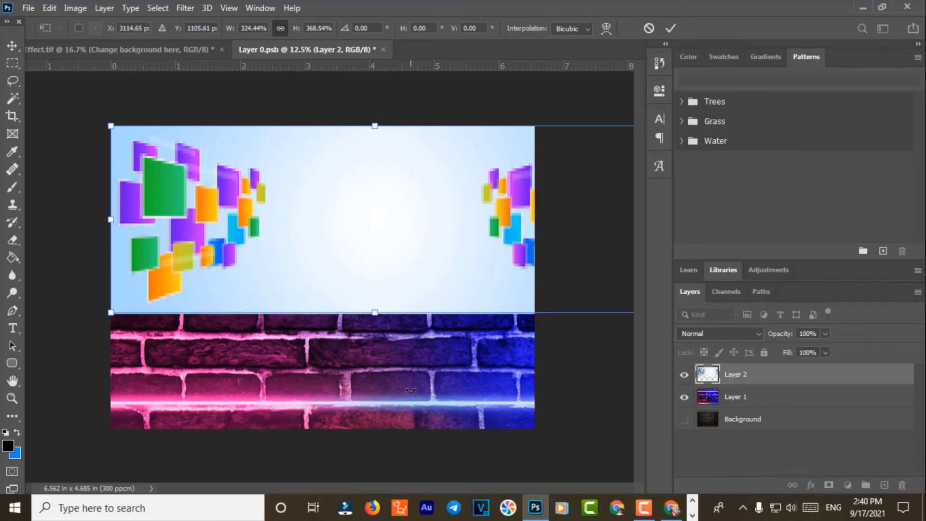
drag(323, 271, 279, 268)
drag(582, 218, 484, 219)
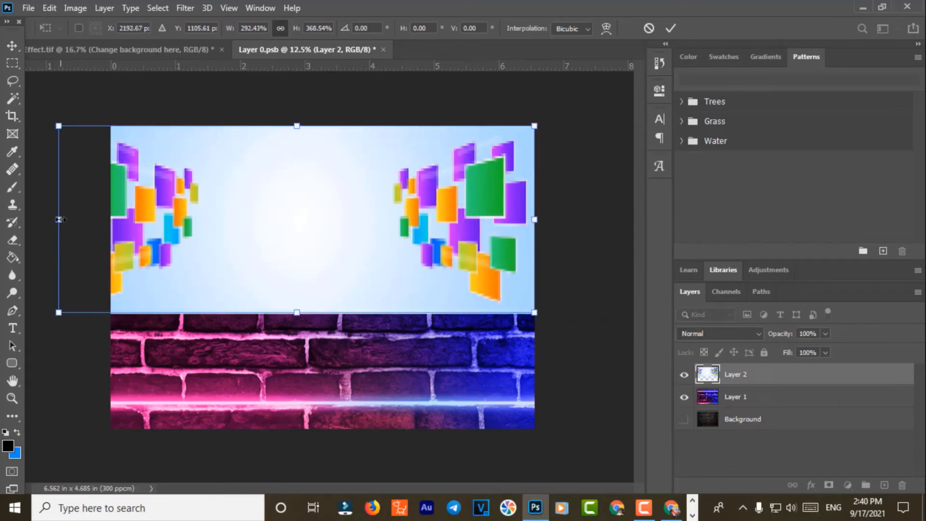
drag(60, 220, 103, 240)
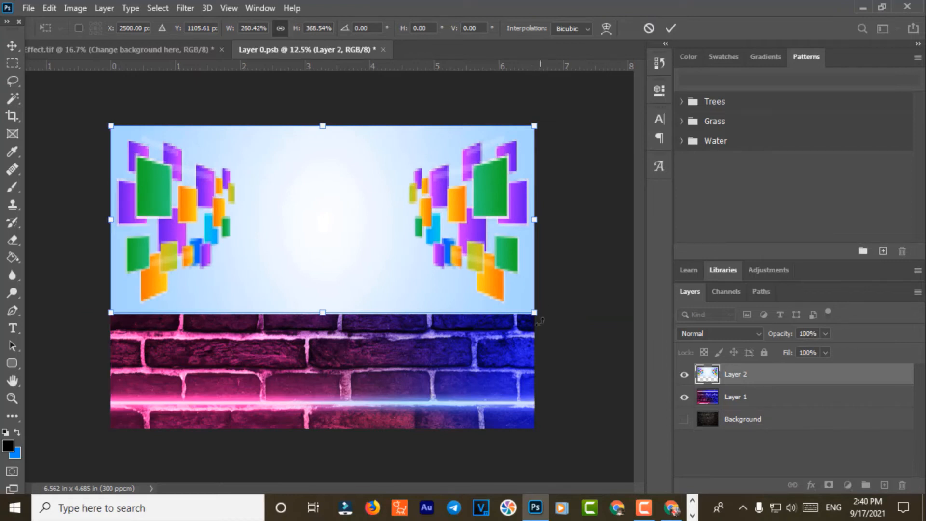
drag(540, 320, 539, 416)
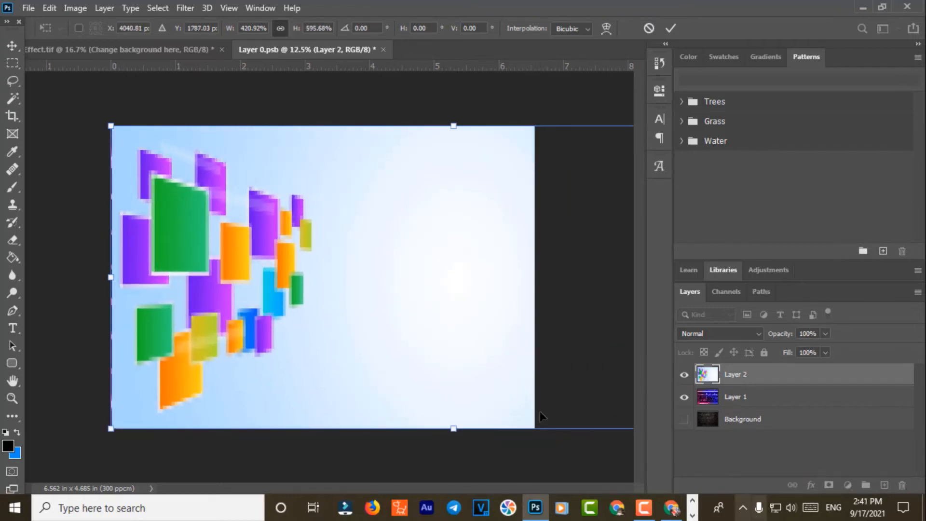
Step: Align Layer 2's left, right and top edges with the canvas and apply the transform
drag(404, 306, 389, 275)
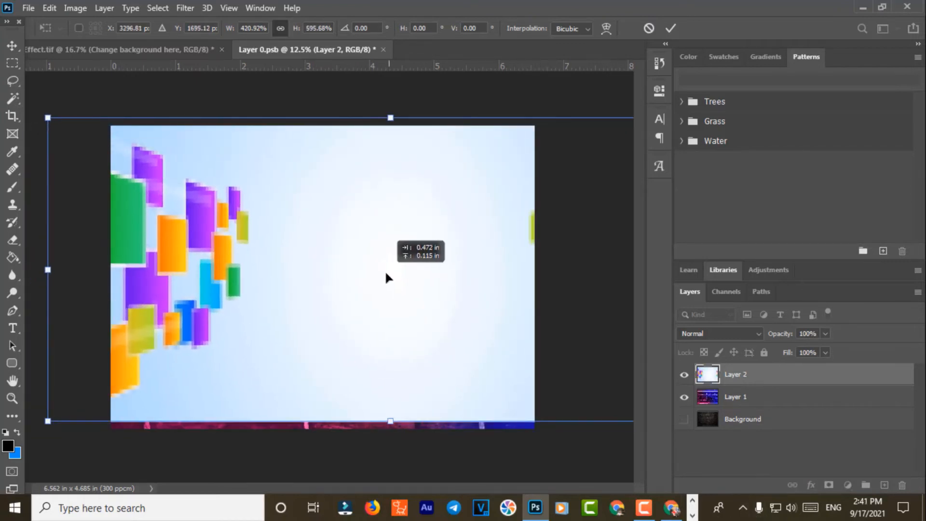
drag(45, 281, 107, 281)
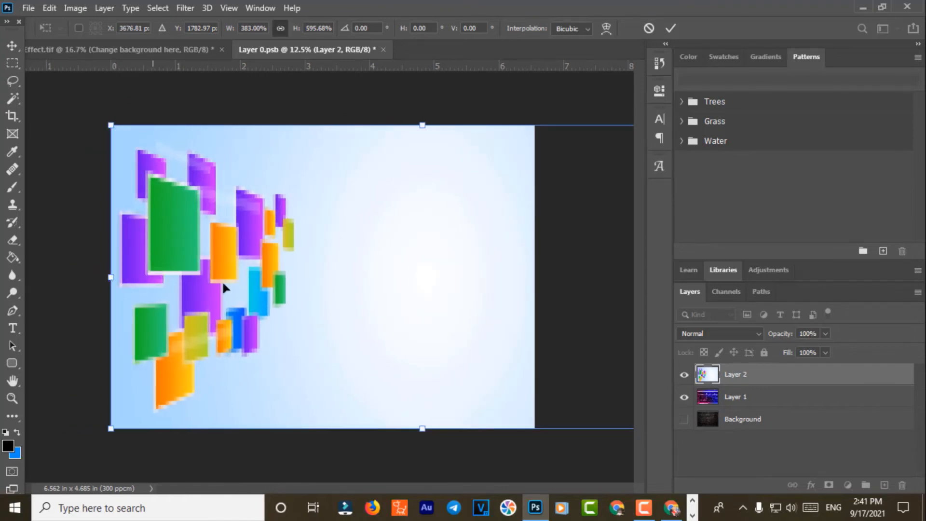
drag(385, 284, 261, 287)
drag(611, 279, 534, 279)
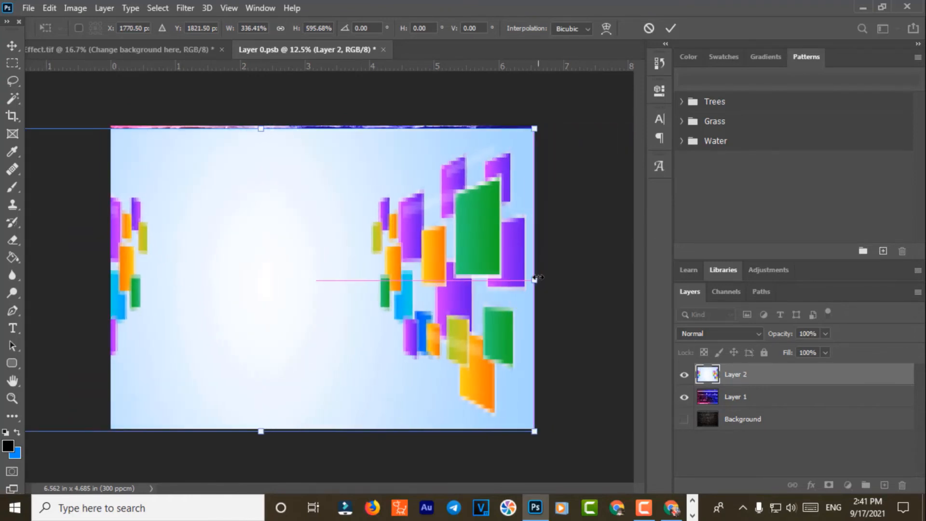
drag(230, 281, 308, 281)
drag(613, 280, 534, 279)
drag(63, 279, 111, 280)
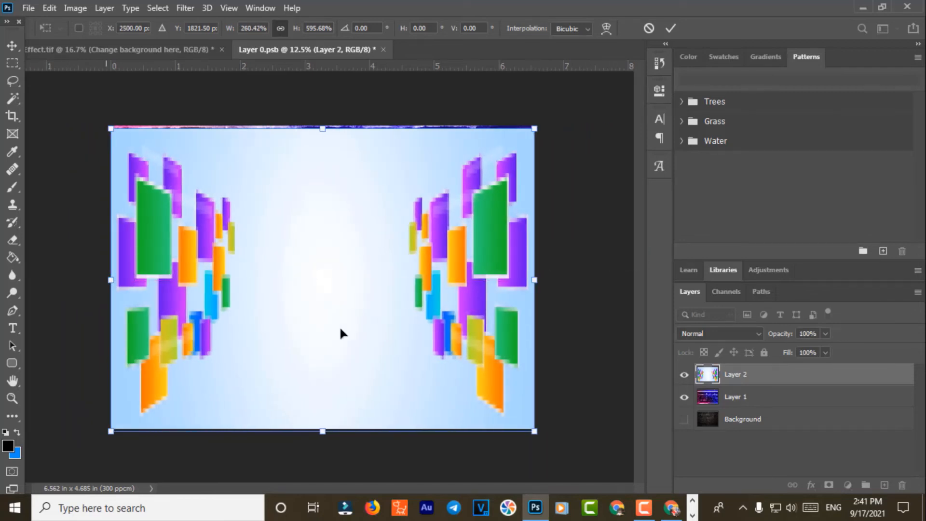
drag(322, 130, 328, 109)
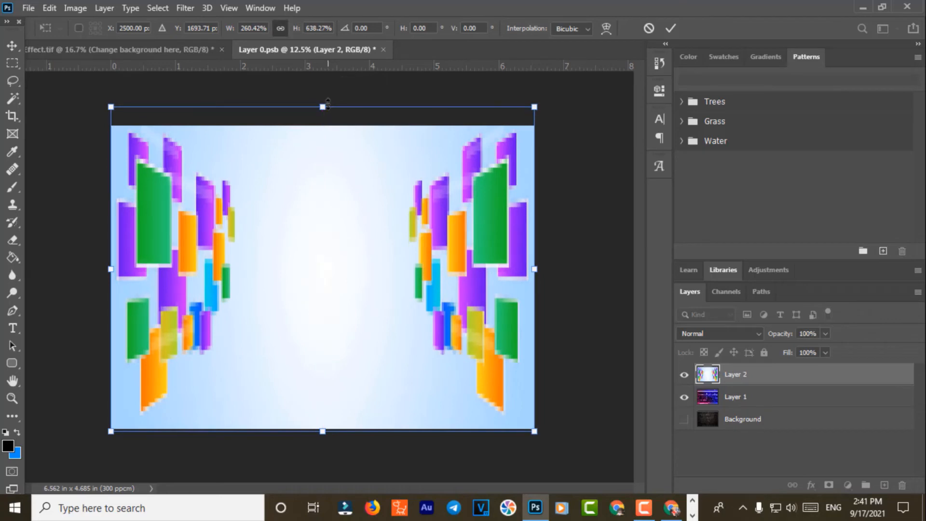
key(Return)
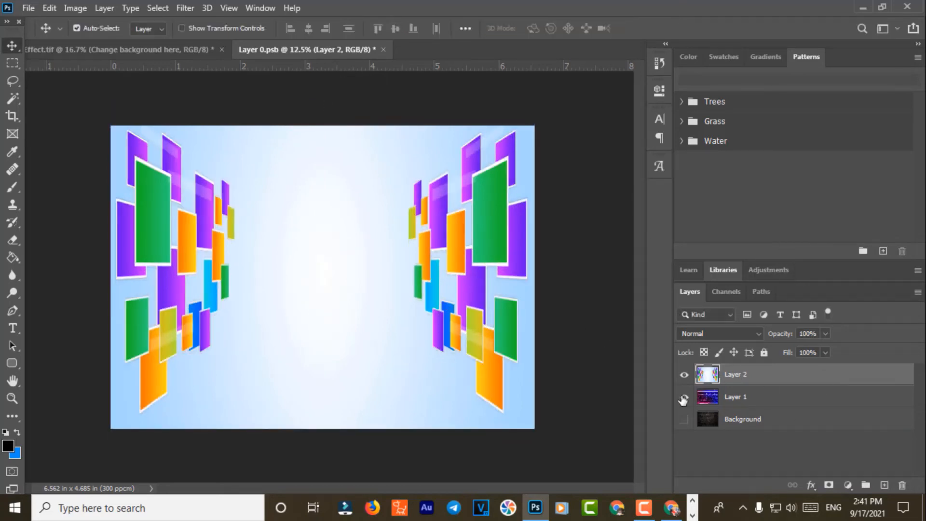
Step: Save and close Layer 0.psb, hide Layer 2, show Layer 1, and return to Chrome
click(381, 49)
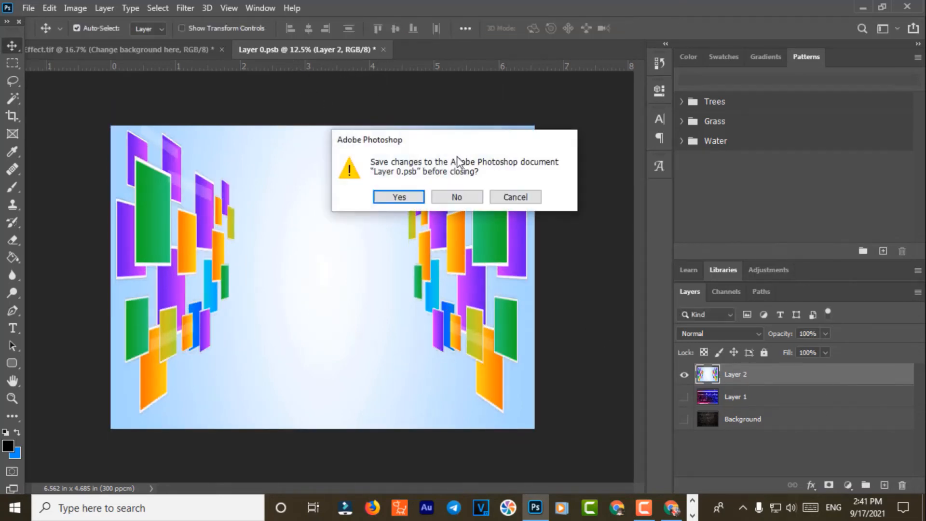
click(403, 197)
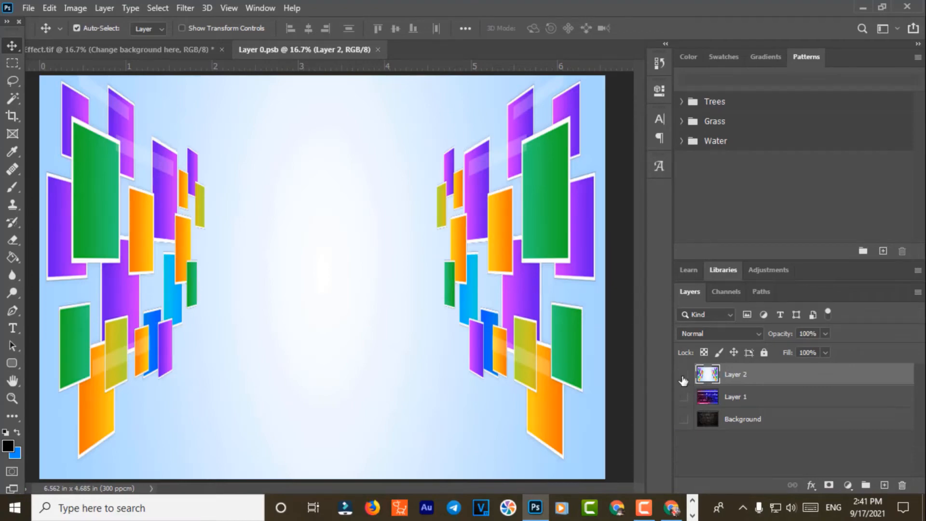
click(683, 376)
click(684, 397)
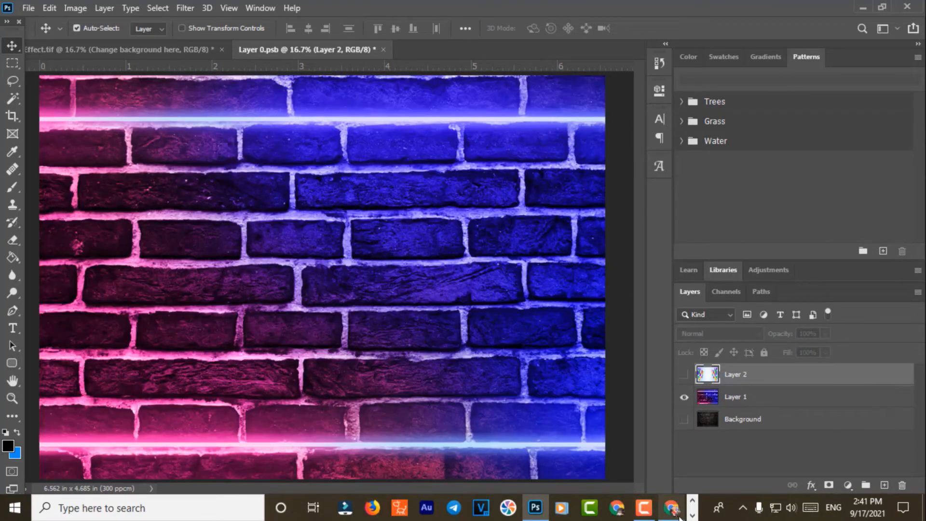
mouse_move(680, 517)
click(681, 473)
Step: Close the Millions of PNG tab, dismiss the download dialog, and scroll back to the header
scroll(483, 314, down, 10)
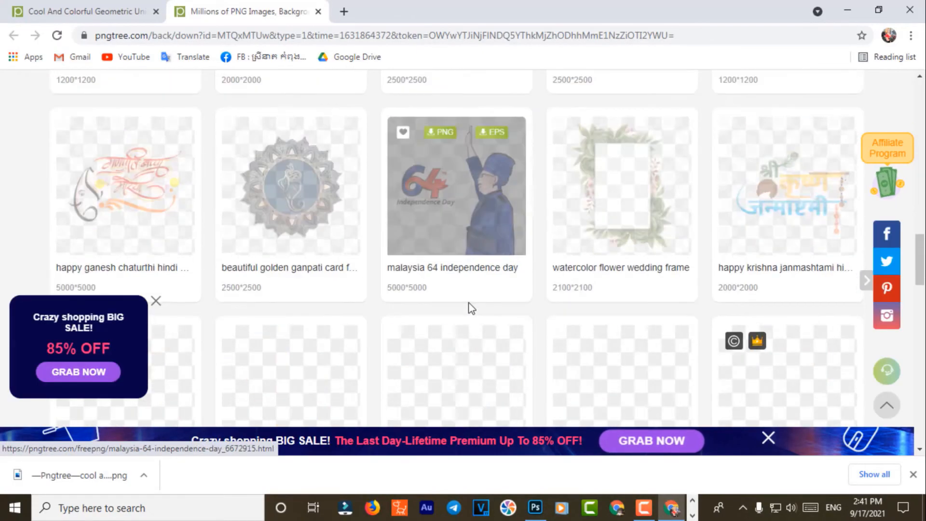
scroll(471, 307, down, 10)
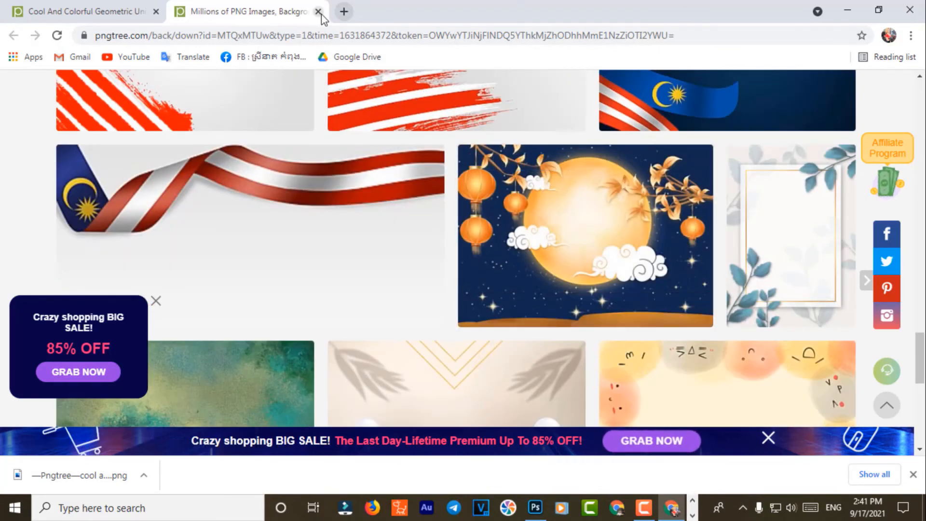
click(319, 11)
scroll(627, 217, down, 5)
click(731, 154)
scroll(603, 292, down, 8)
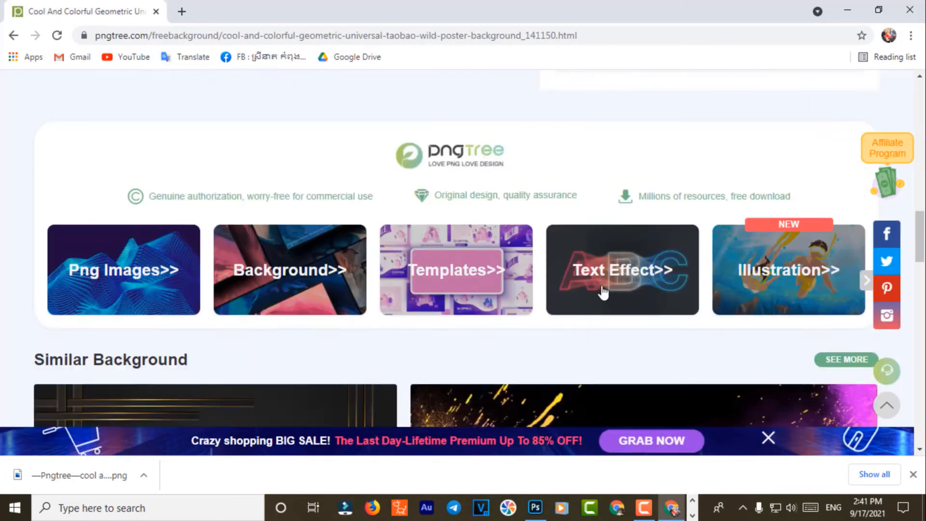
scroll(603, 292, down, 8)
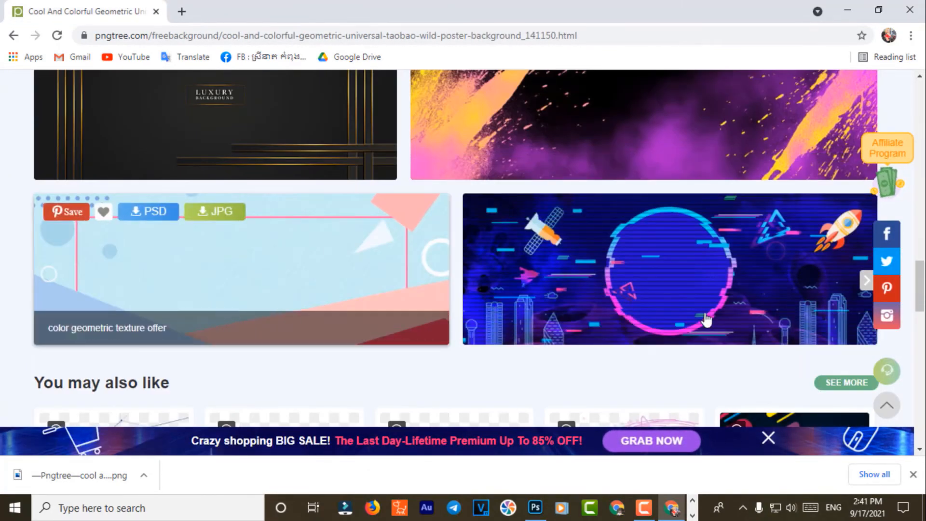
scroll(707, 319, up, 3)
scroll(713, 315, down, 8)
scroll(703, 292, down, 7)
scroll(694, 298, up, 4)
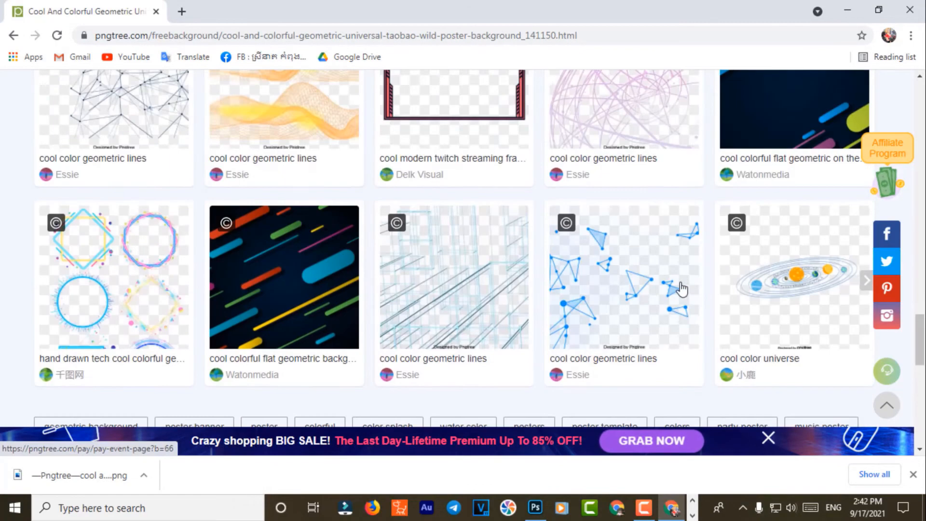
scroll(459, 285, down, 10)
scroll(459, 279, up, 7)
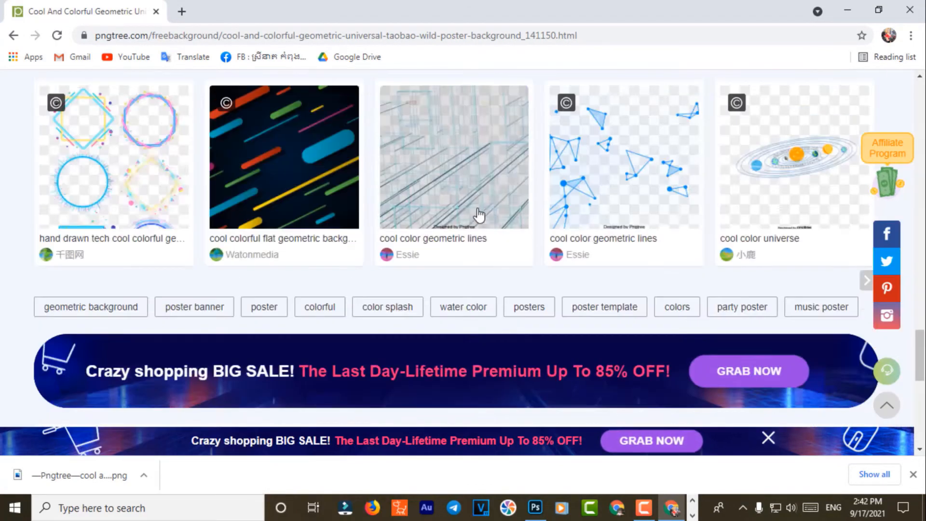
scroll(479, 215, up, 15)
mouse_move(153, 125)
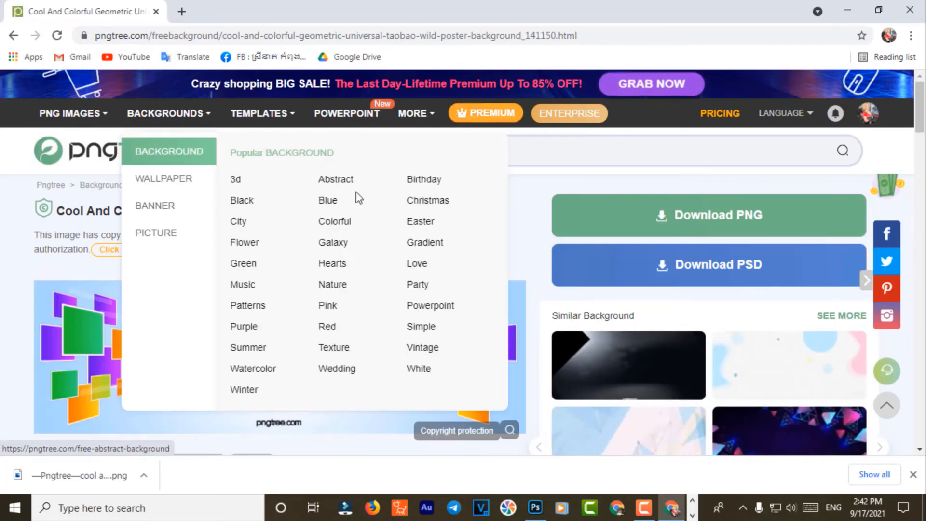
Step: Open the Galaxy backgrounds collection, dismiss the sale popup, and reveal the BACKGROUNDS dropdown
click(335, 247)
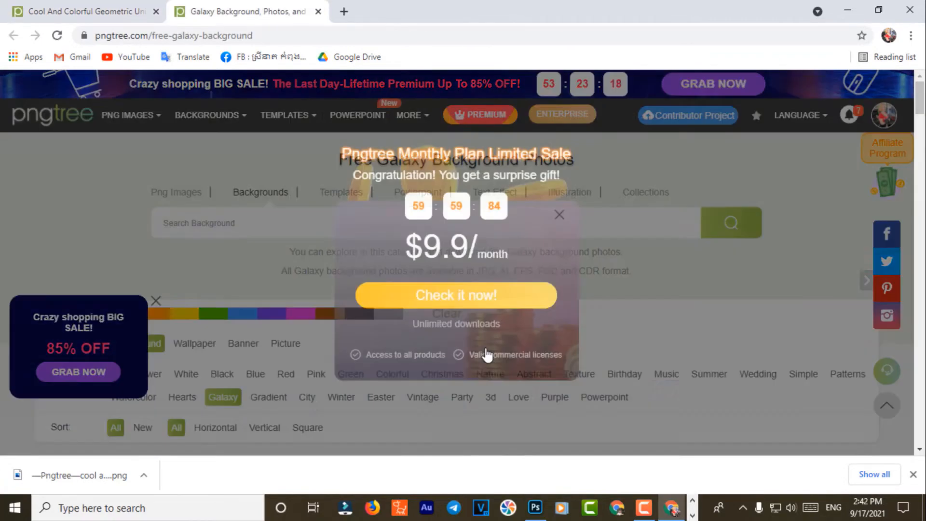
scroll(486, 355, down, 7)
click(556, 213)
scroll(444, 341, down, 7)
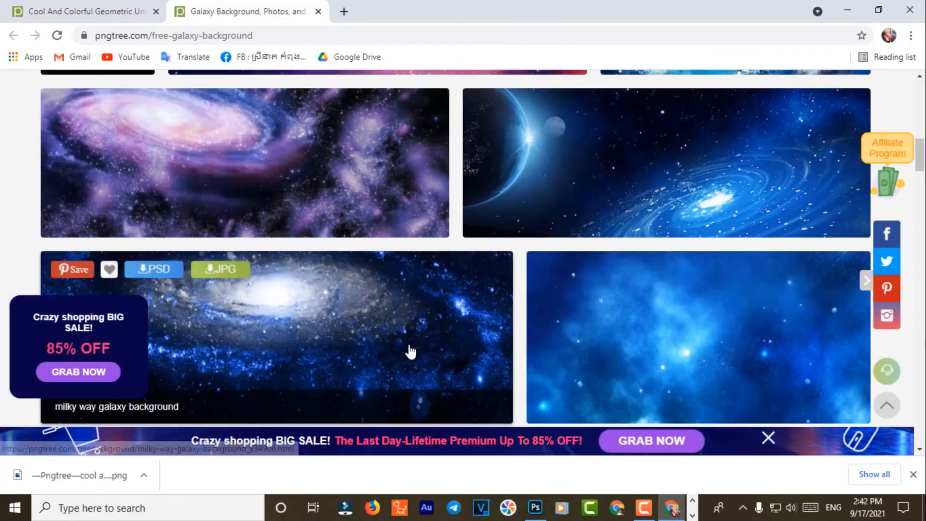
scroll(410, 352, up, 10)
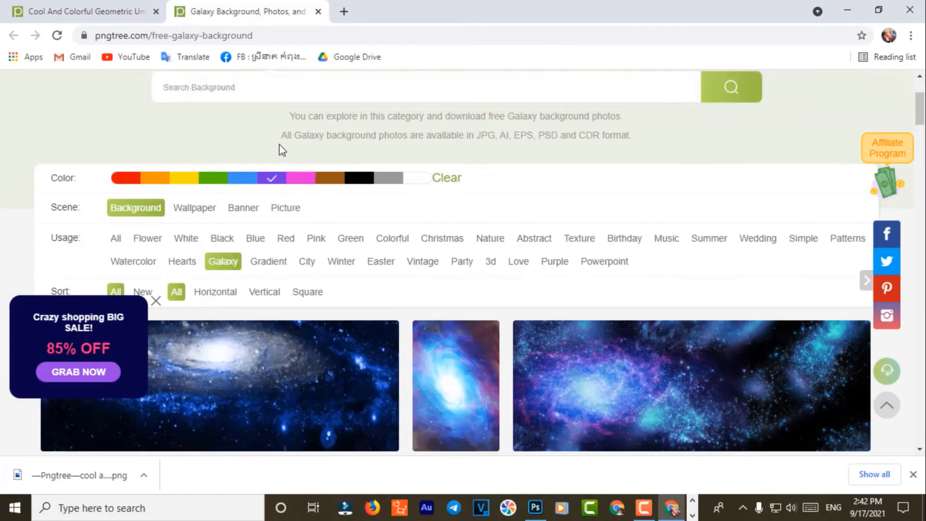
scroll(276, 174, up, 3)
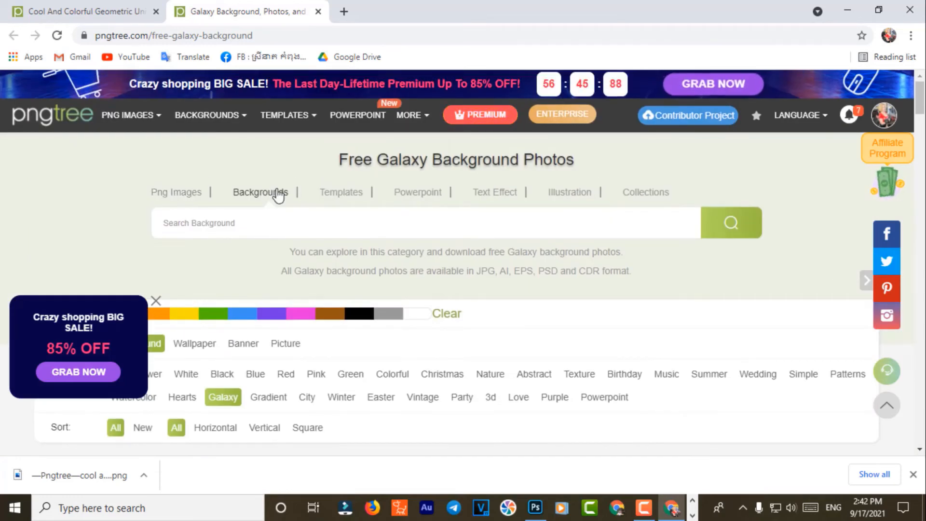
mouse_move(130, 114)
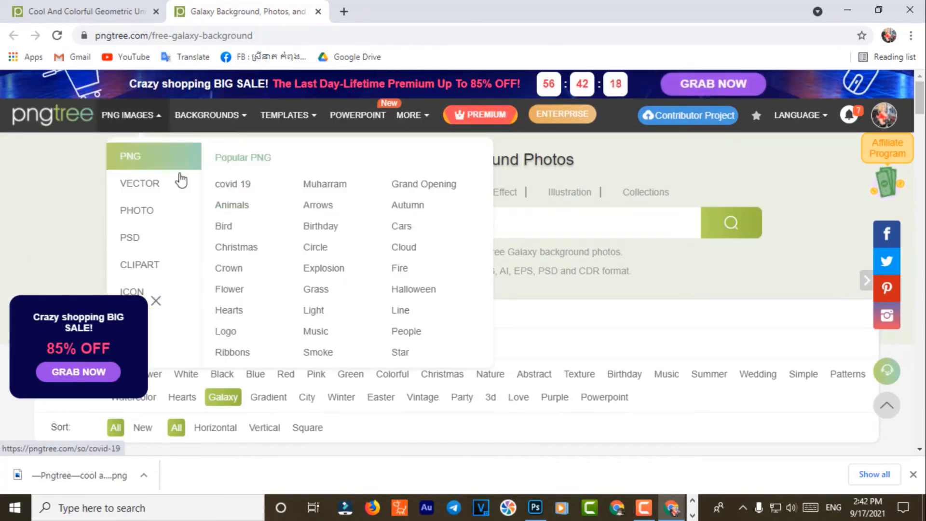
mouse_move(210, 115)
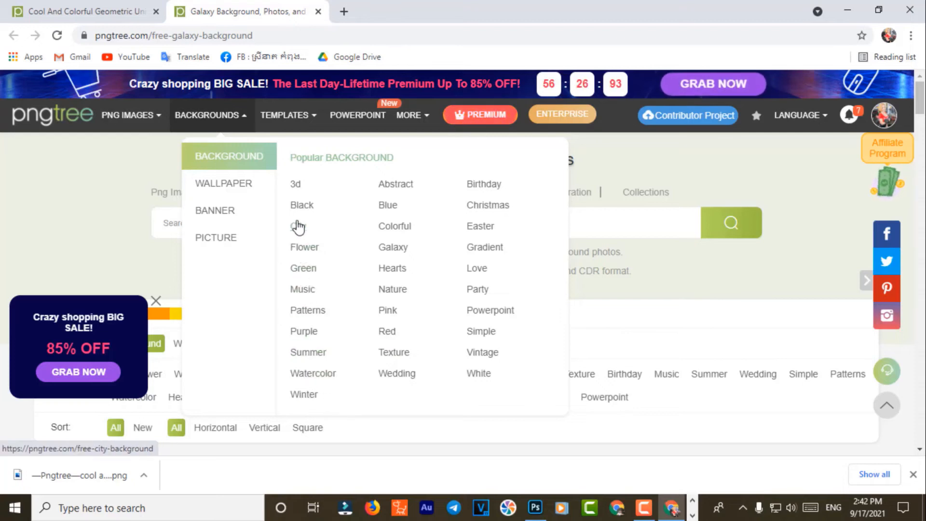
Step: Open the Easter backgrounds in a new tab, glance through, and close it
click(479, 226)
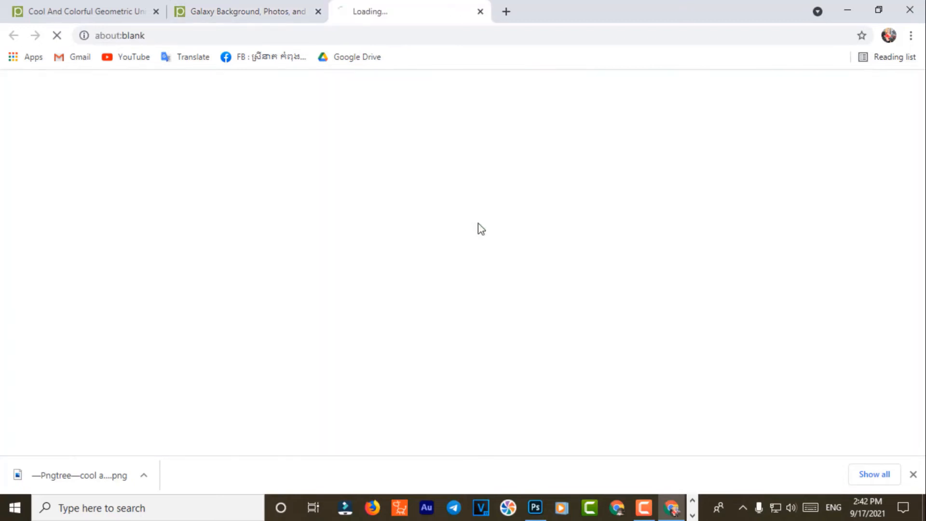
scroll(516, 347, down, 15)
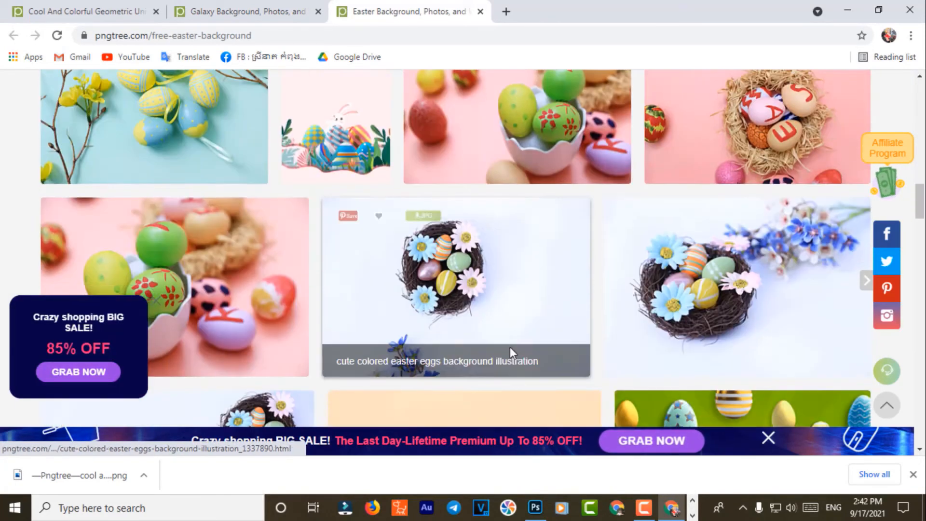
scroll(511, 354, down, 5)
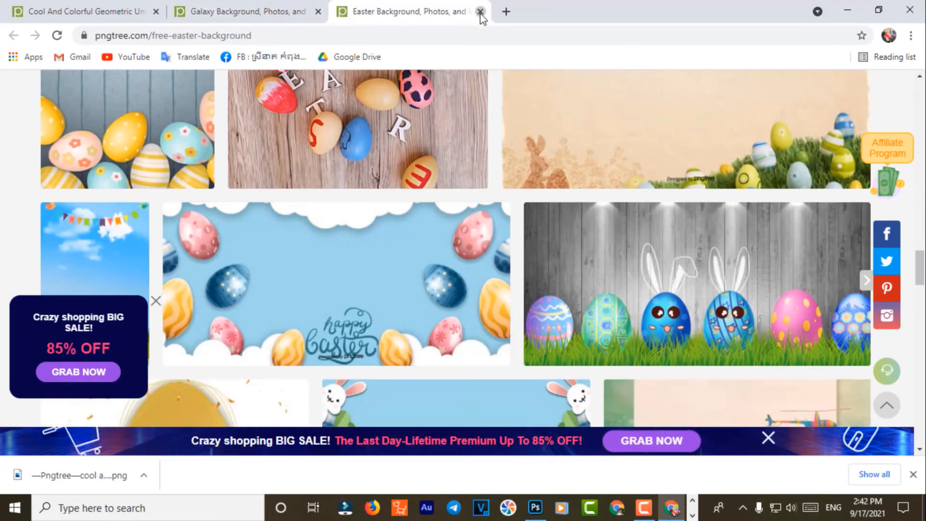
click(480, 12)
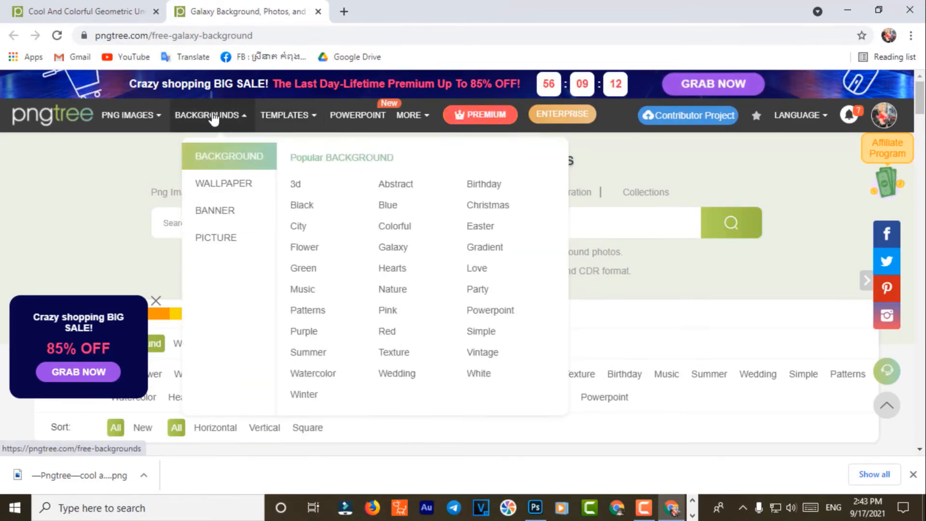
Step: Browse the 3d backgrounds category and open the 3D Neon Light Abstract tunnel image
mouse_move(212, 118)
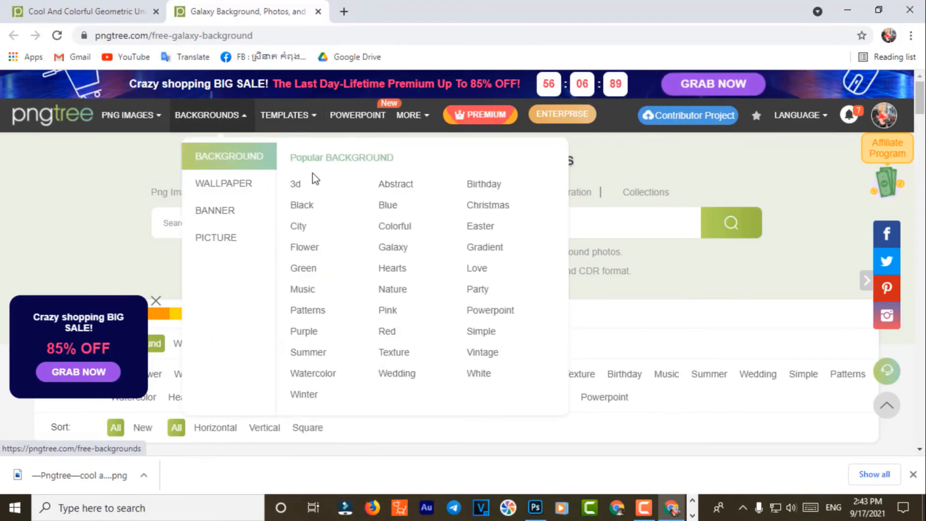
click(305, 191)
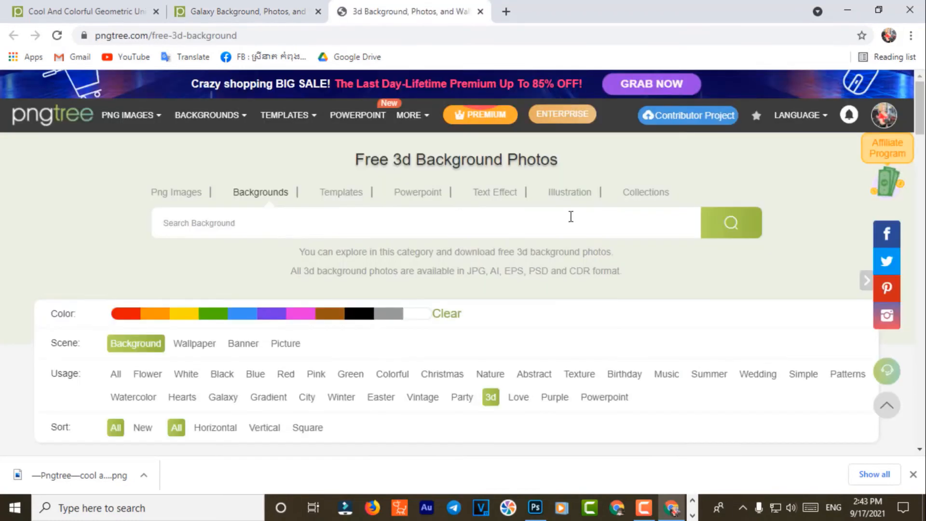
scroll(607, 310, down, 10)
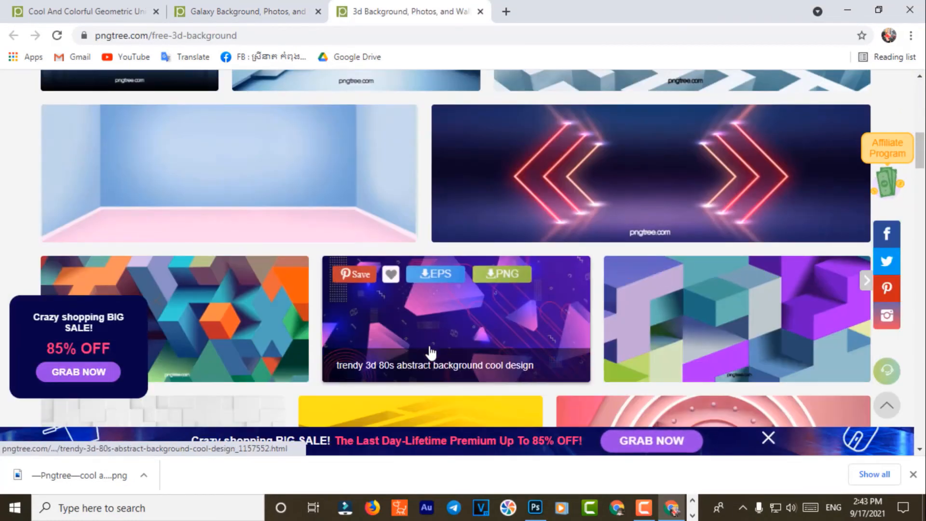
scroll(430, 352, down, 5)
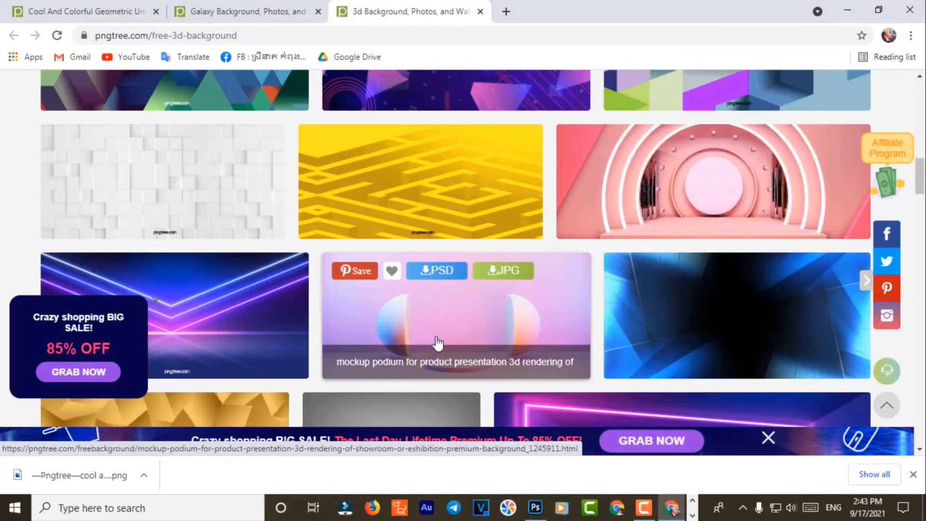
scroll(436, 337, down, 7)
scroll(435, 342, down, 4)
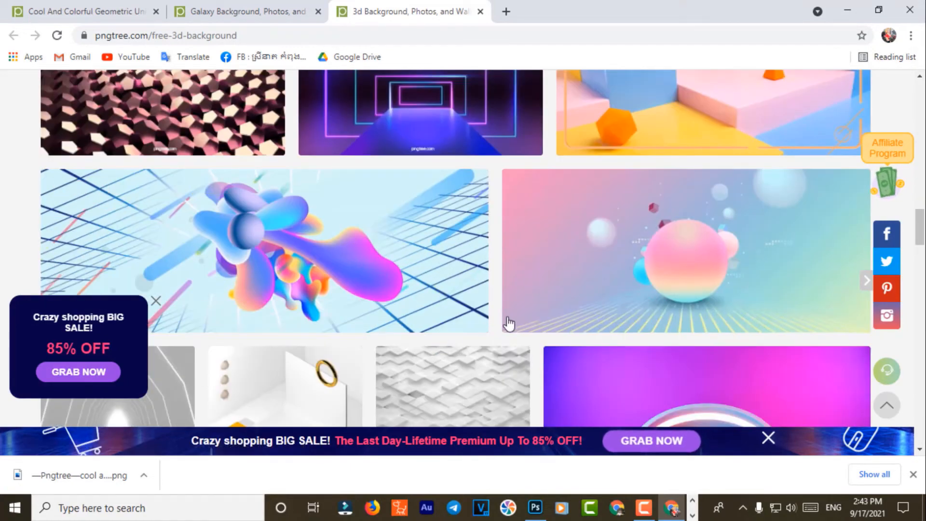
scroll(675, 323, down, 4)
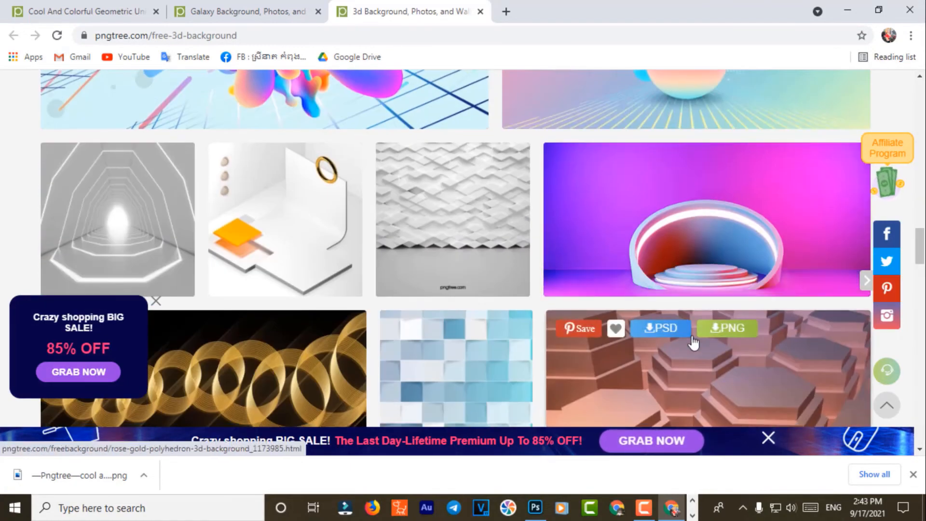
scroll(695, 342, down, 8)
scroll(695, 341, down, 11)
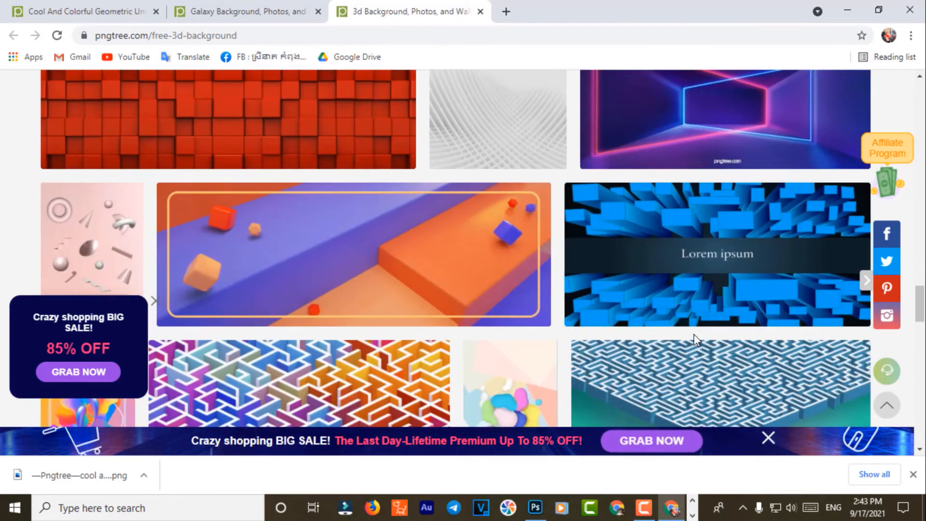
scroll(693, 337, down, 2)
scroll(650, 328, up, 3)
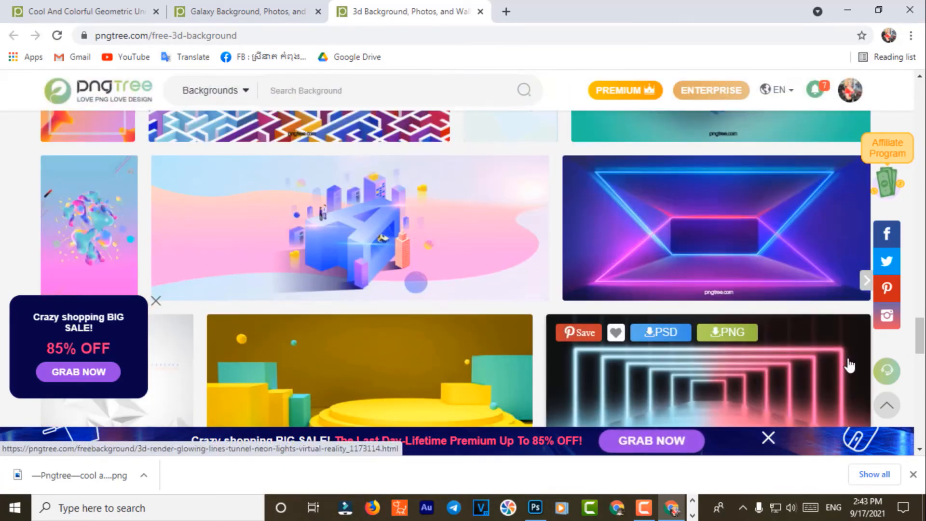
scroll(846, 366, down, 4)
scroll(764, 352, up, 4)
click(791, 185)
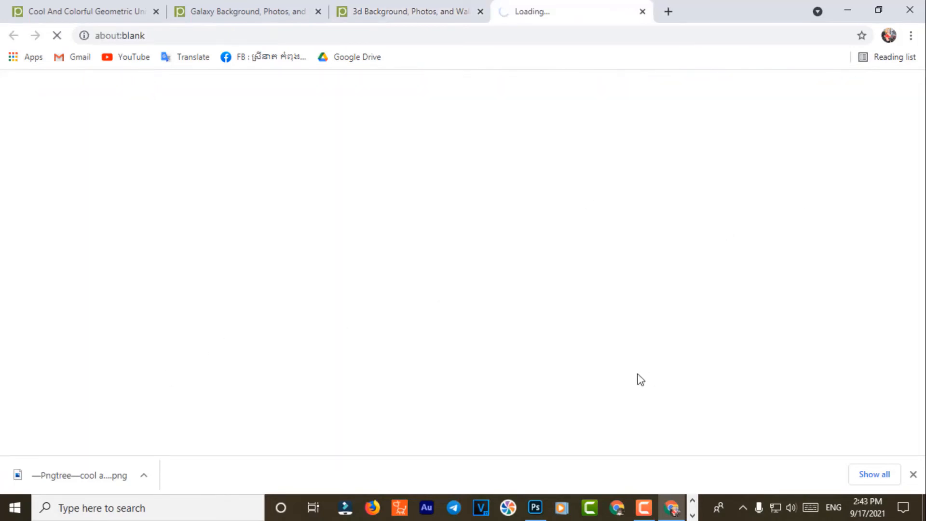
scroll(689, 421, down, 3)
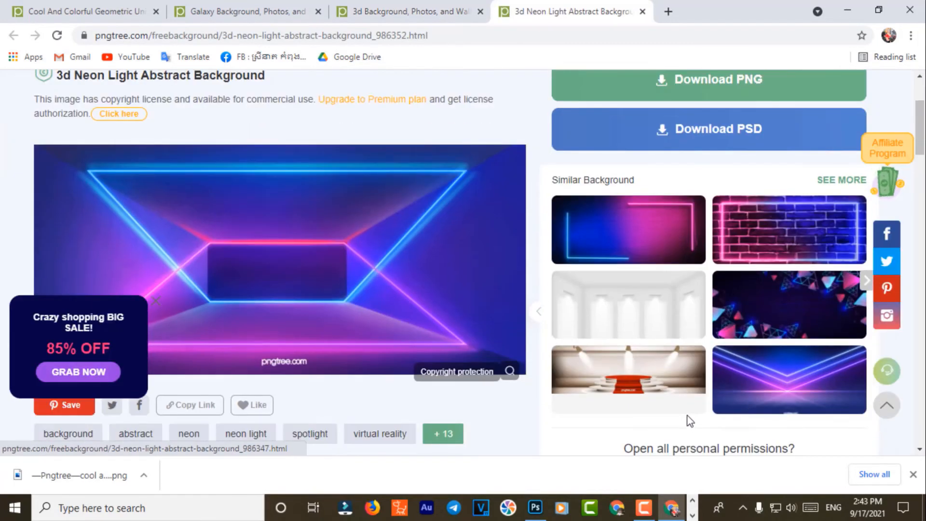
Step: After Download PSD hits the daily limit, copy the neon background page's address
click(710, 127)
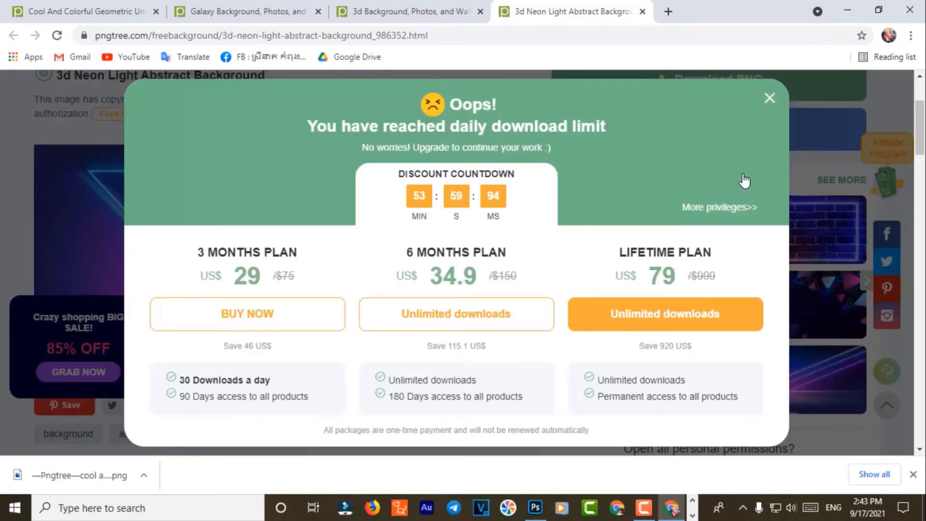
click(769, 98)
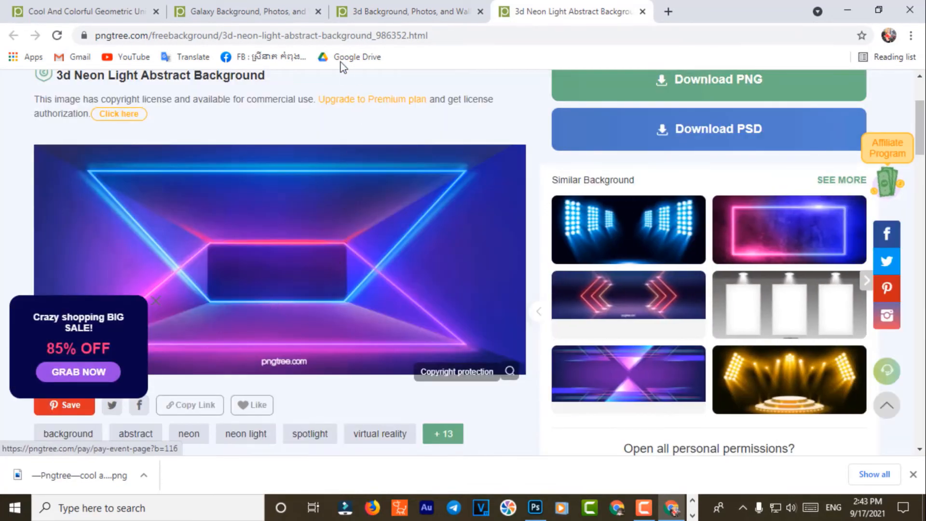
right_click(328, 36)
click(383, 110)
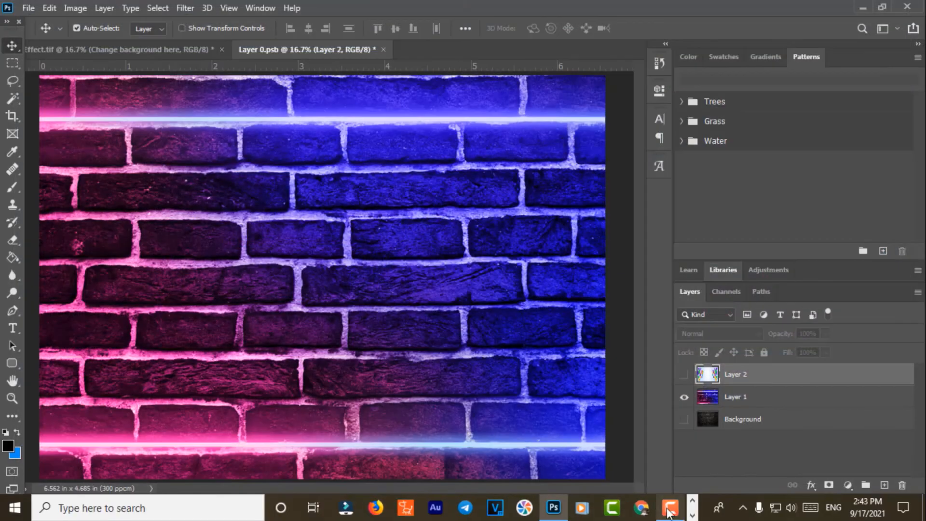
click(692, 516)
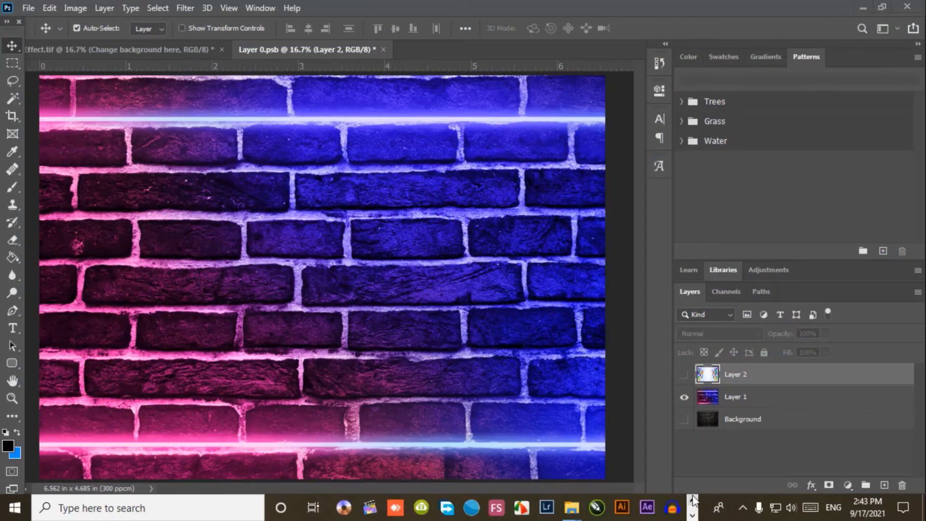
Step: Load the copied Pngtree neon background page in Chrome under another profile
mouse_move(573, 511)
click(521, 454)
double_click(253, 166)
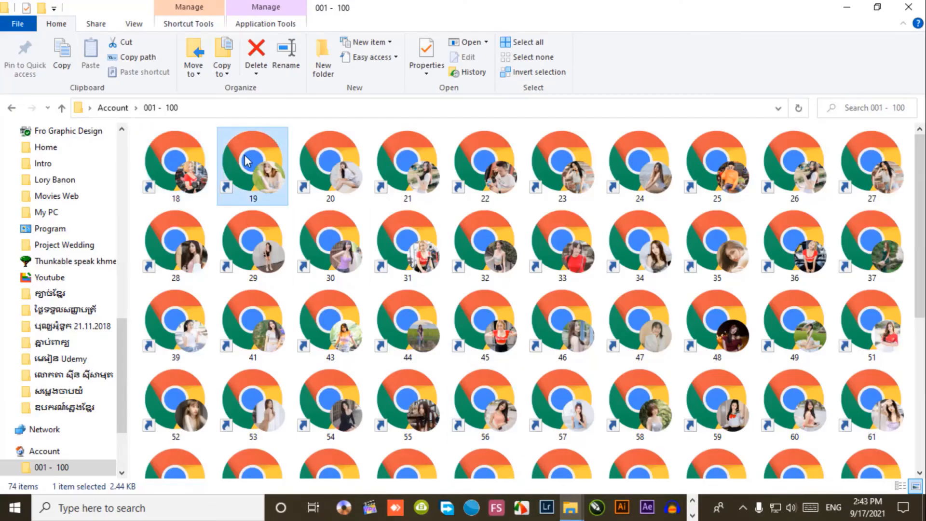
key(ctrl+v)
key(Return)
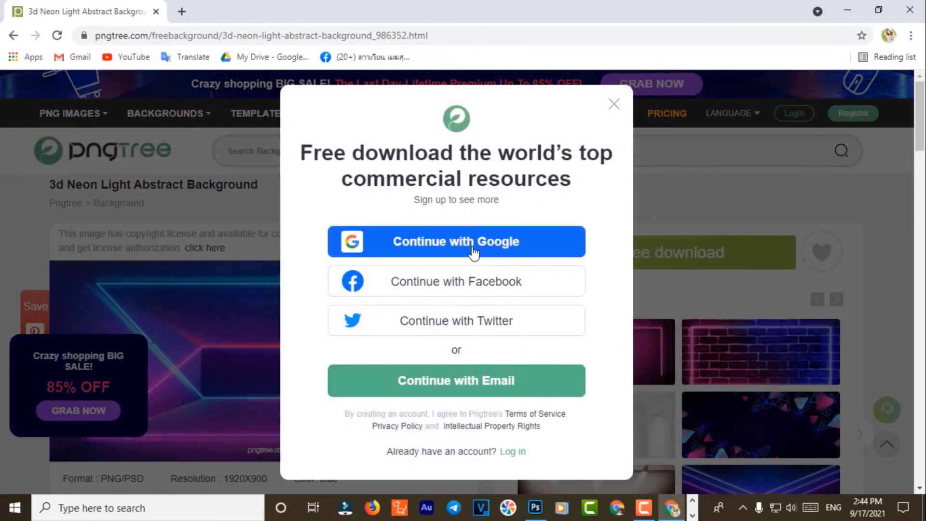
Step: Sign in with a Google account and download the 3D neon light background as a free PNG
click(472, 252)
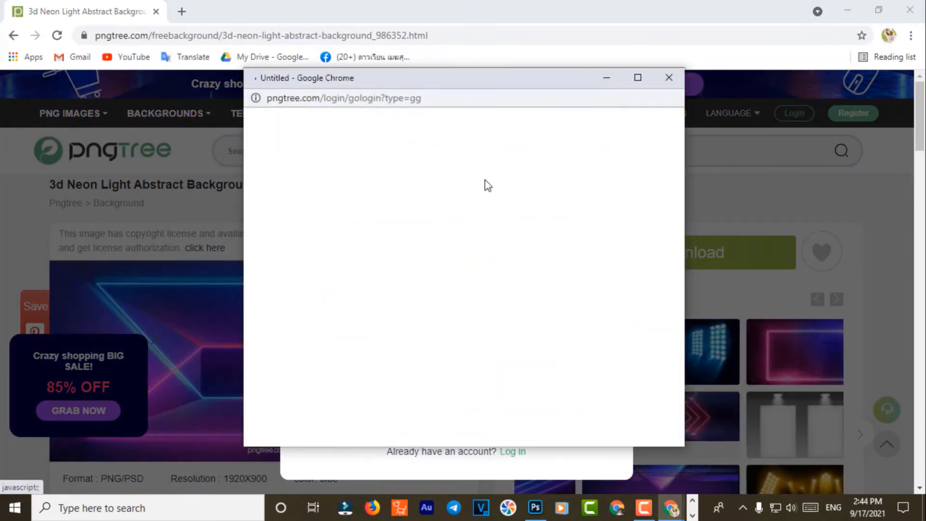
click(445, 276)
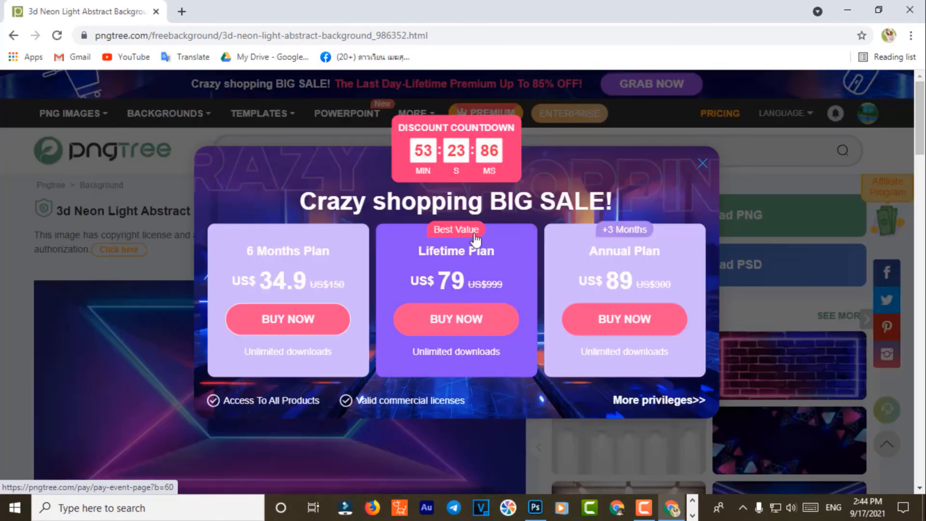
click(703, 163)
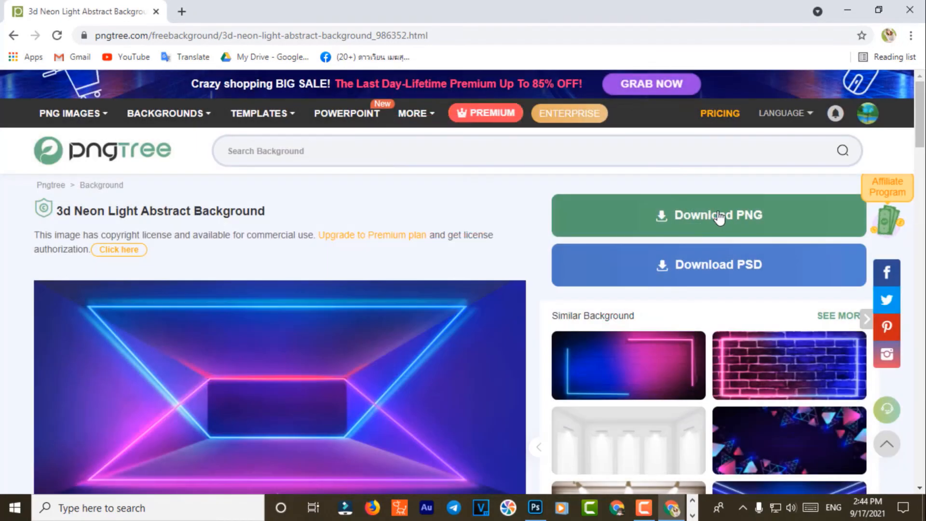
click(706, 215)
click(554, 278)
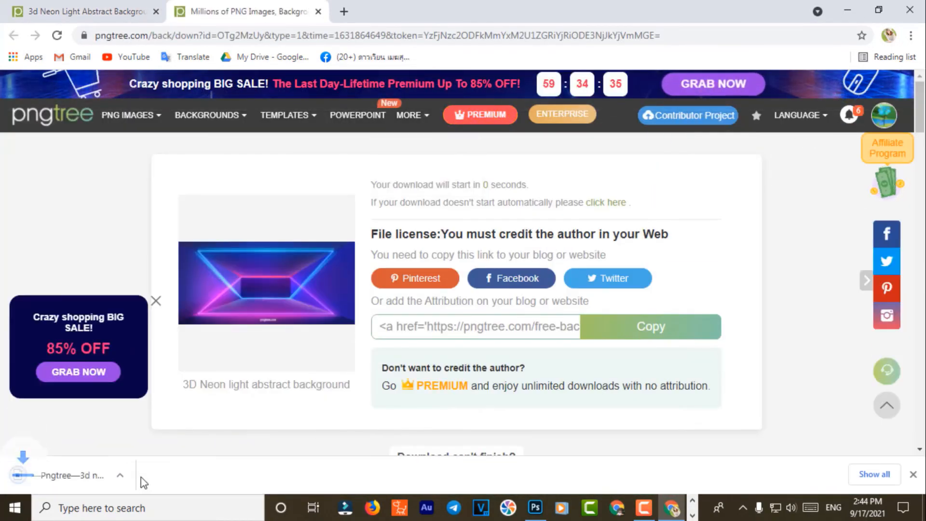
Step: Show the downloaded PNG in its folder and drag it into Photoshop
click(143, 478)
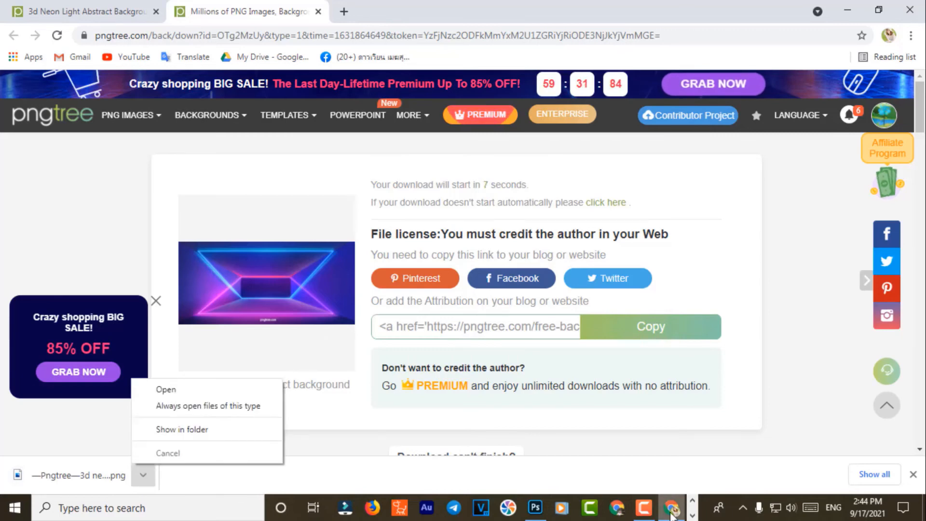
click(207, 433)
click(693, 515)
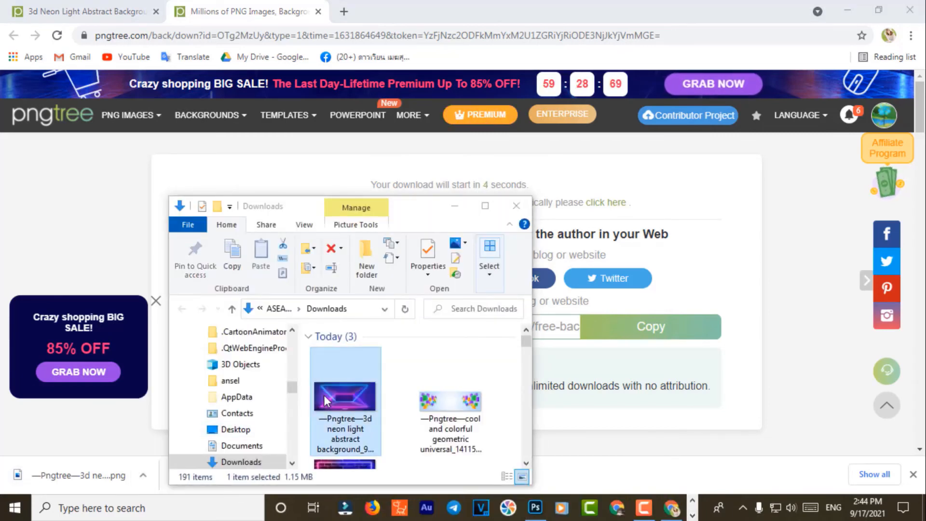
drag(326, 399, 552, 48)
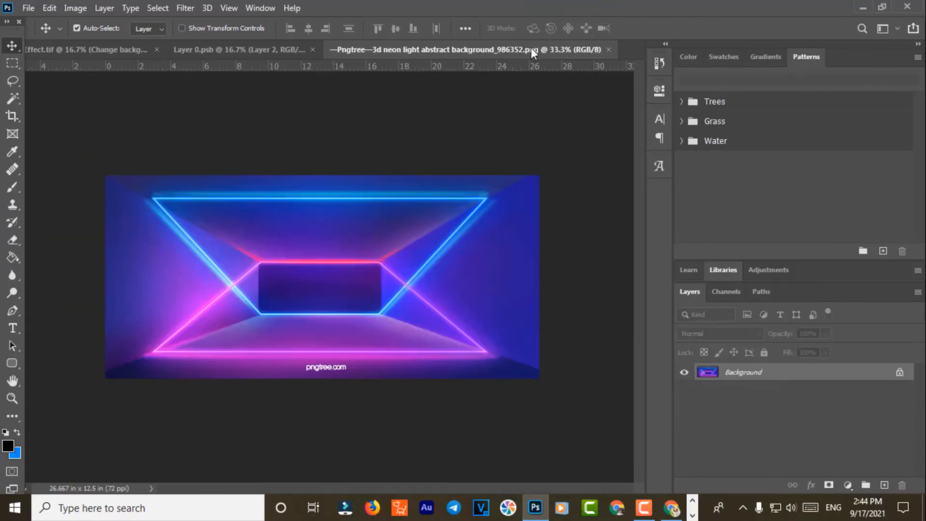
Step: Remove the pngtree.com watermark with a rectangular selection and Content-Aware fill
key(m)
drag(296, 363, 352, 378)
key(shift+BackSpace)
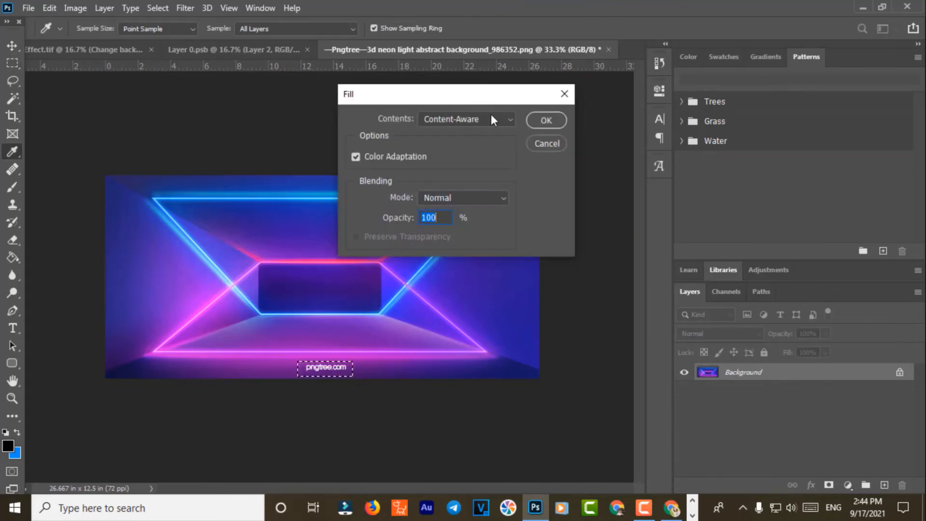
click(546, 120)
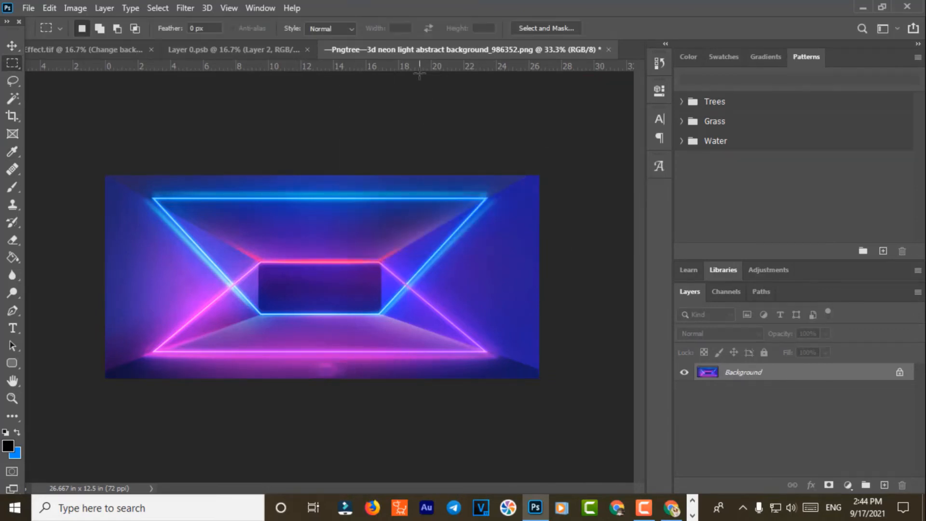
Step: Float the neon image window and position it over the brick-wall document
drag(399, 52, 197, 276)
click(9, 45)
drag(346, 501, 361, 200)
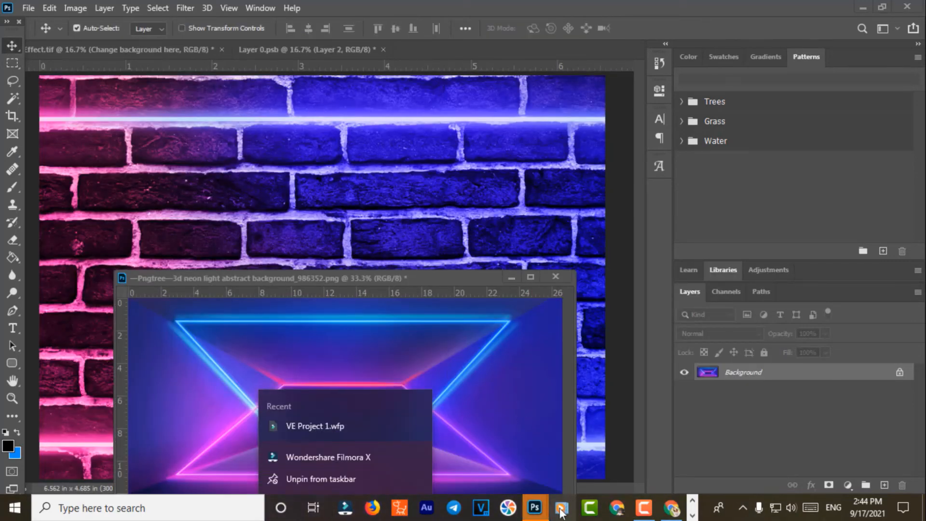
Step: Copy the neon tunnel image into the brick-wall document and place it at the top-left
click(536, 511)
click(455, 322)
drag(279, 325, 506, 263)
click(508, 278)
drag(401, 220, 177, 141)
key(ctrl+minus)
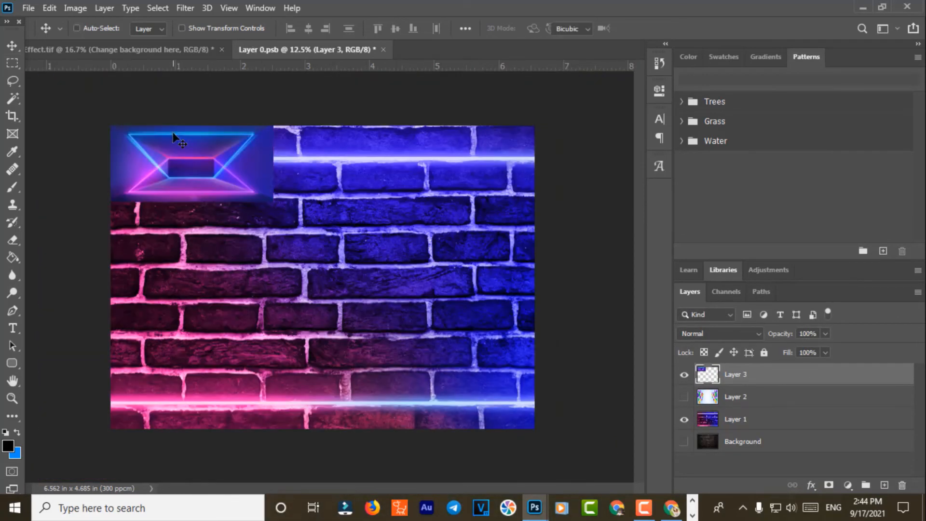
Step: Free-transform the tunnel image to about 290% to cover the canvas, then close and save Layer 0.psb
key(ctrl+t)
drag(274, 200, 736, 492)
drag(445, 341, 417, 329)
drag(87, 277, 189, 276)
drag(404, 299, 278, 306)
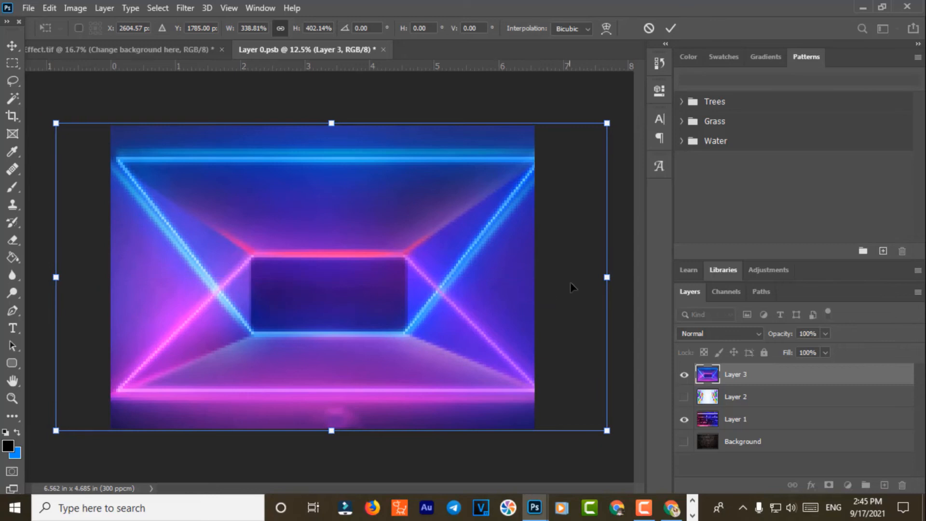
mouse_move(608, 284)
mouse_down()
mouse_move(588, 279)
mouse_move(596, 280)
mouse_up()
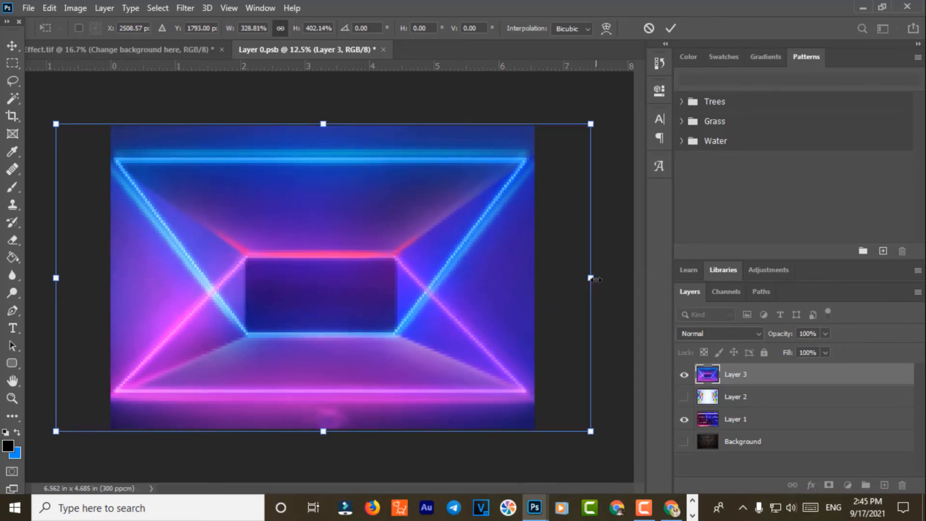
key(Return)
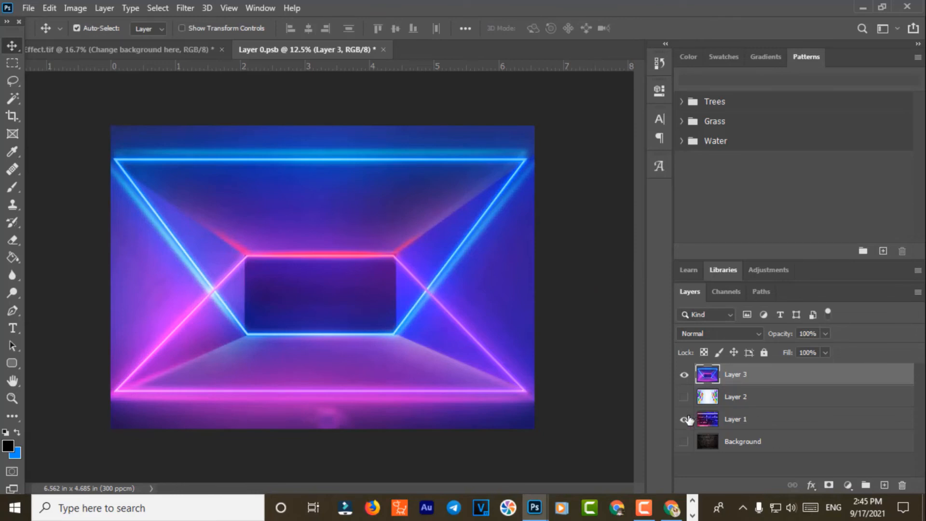
click(381, 49)
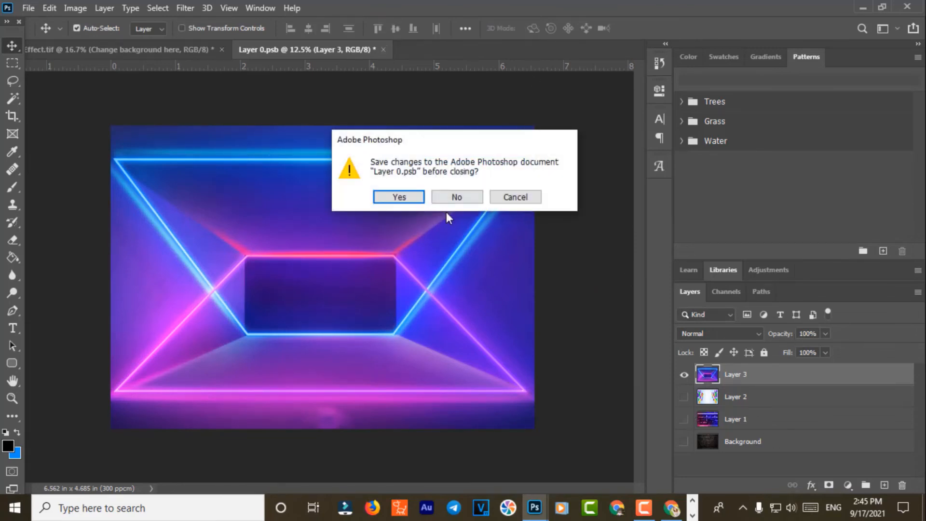
click(404, 196)
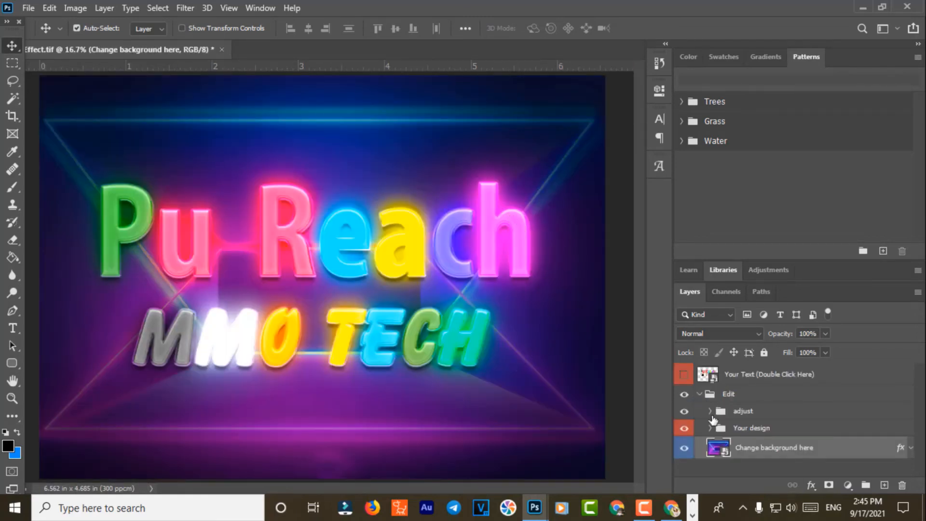
Step: Scale the Your design group to 45% and centre it in the tunnel's central rectangle
click(736, 430)
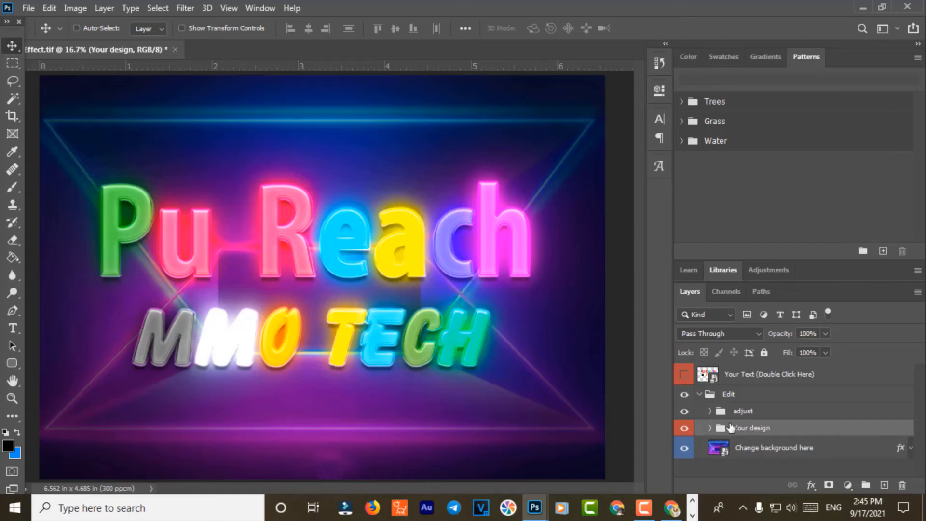
key(ctrl+t)
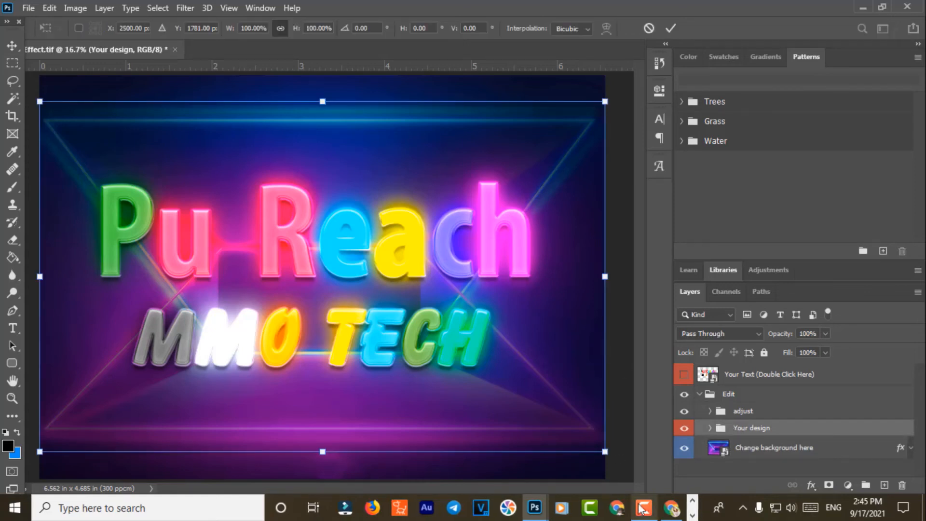
drag(604, 452, 426, 369)
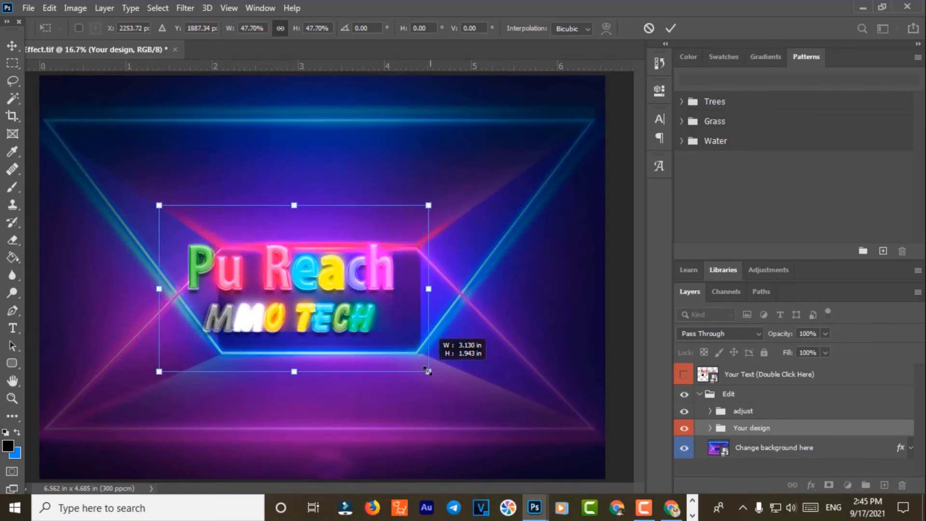
drag(303, 288, 332, 302)
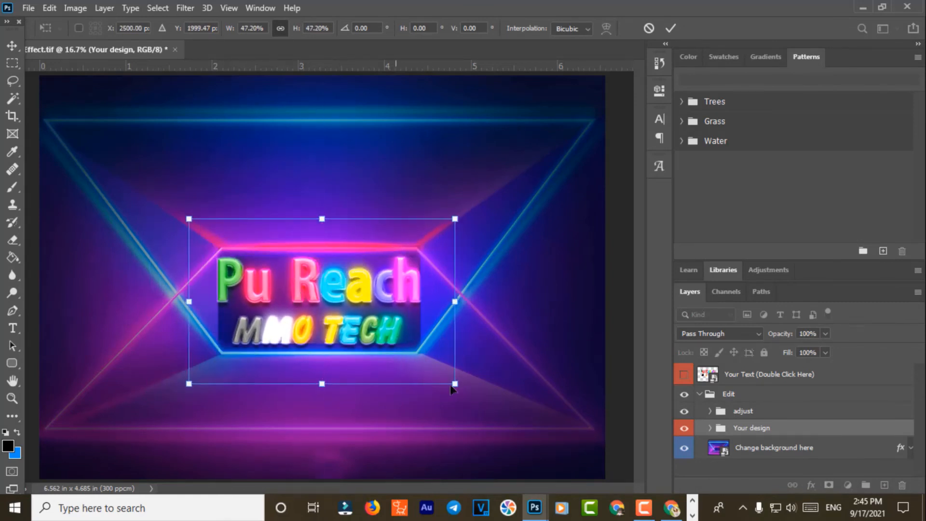
drag(453, 379, 447, 376)
drag(331, 308, 337, 309)
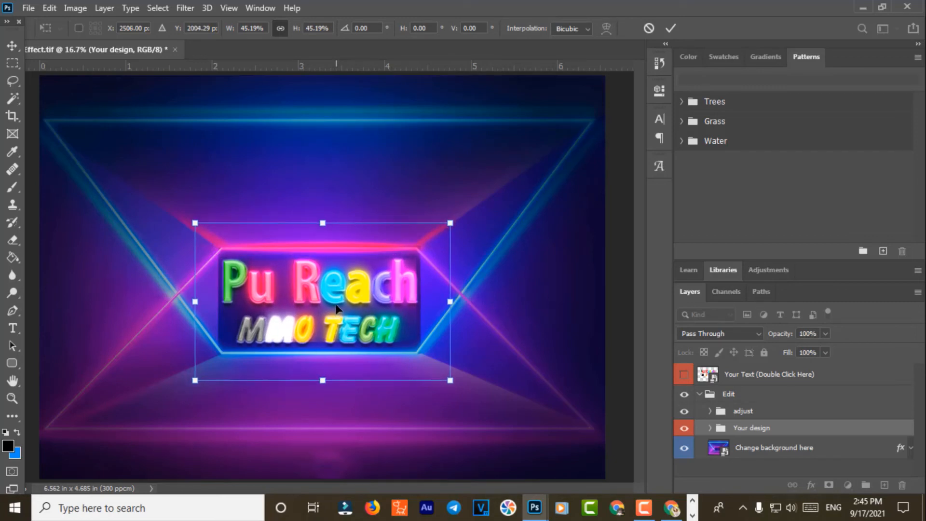
key(Return)
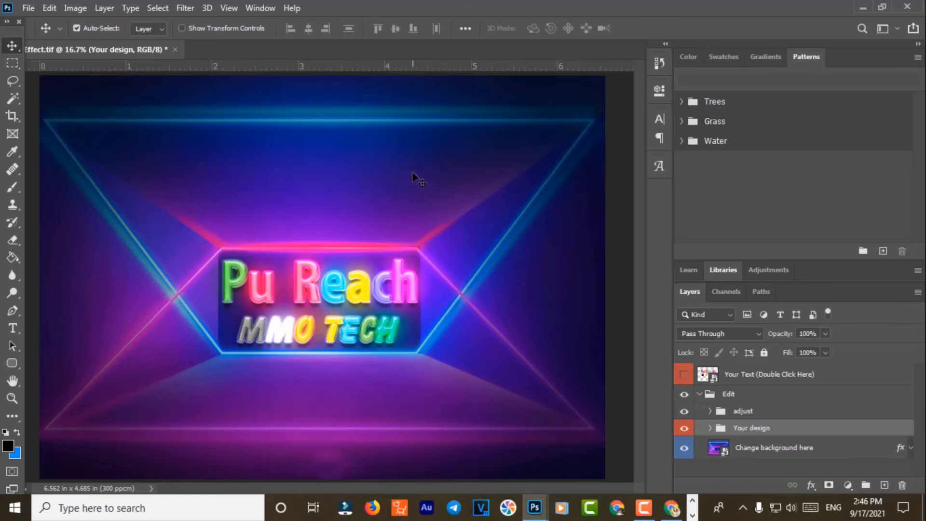
Step: Save the design as Text Effect.tif inside a new Text Effect folder
click(30, 8)
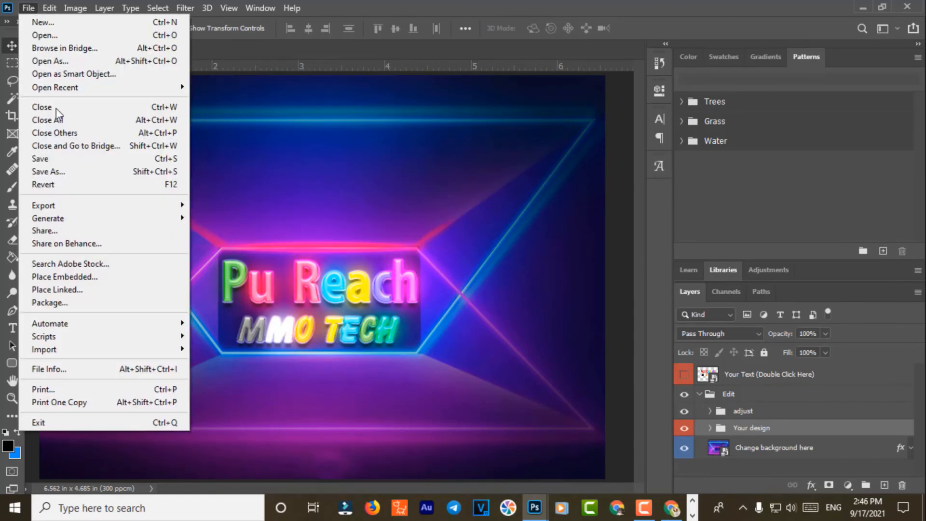
click(76, 172)
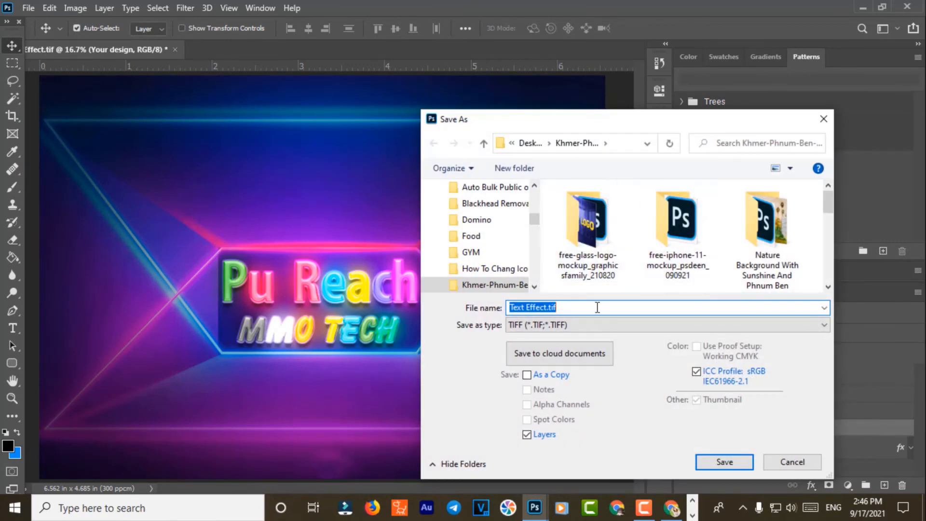
key(Return)
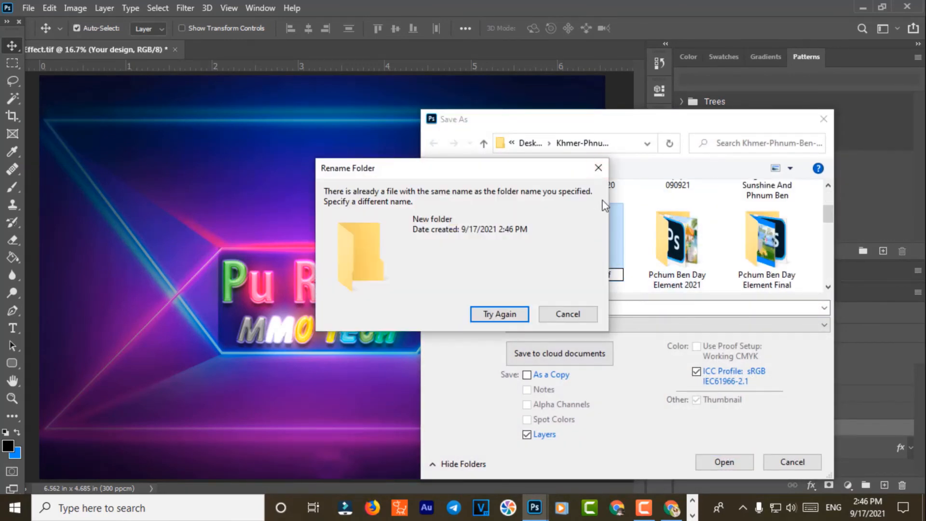
click(598, 168)
key(F2)
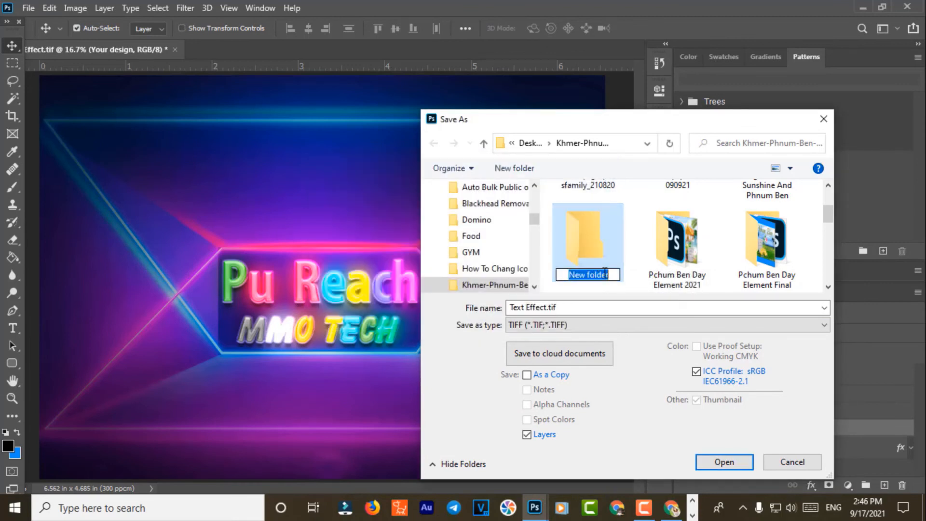
text(Text Effect.tif)
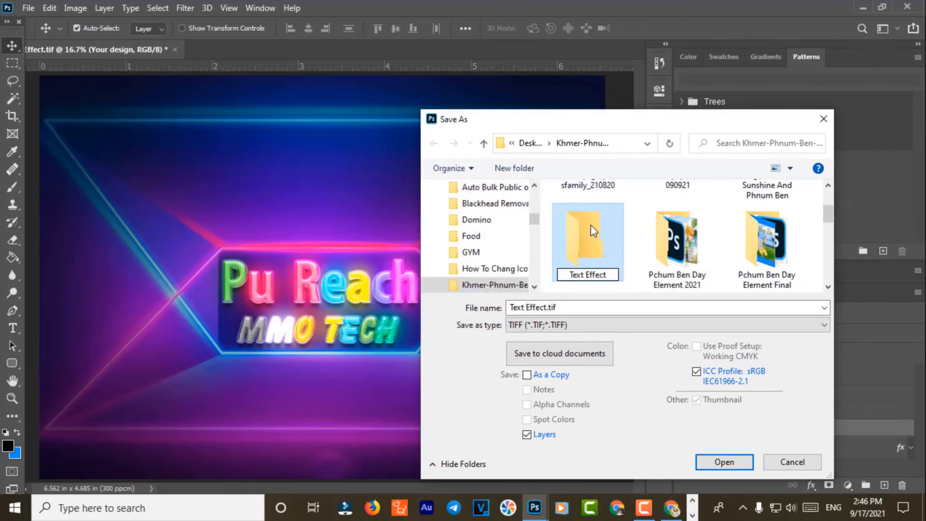
key(Return)
double_click(687, 255)
click(725, 462)
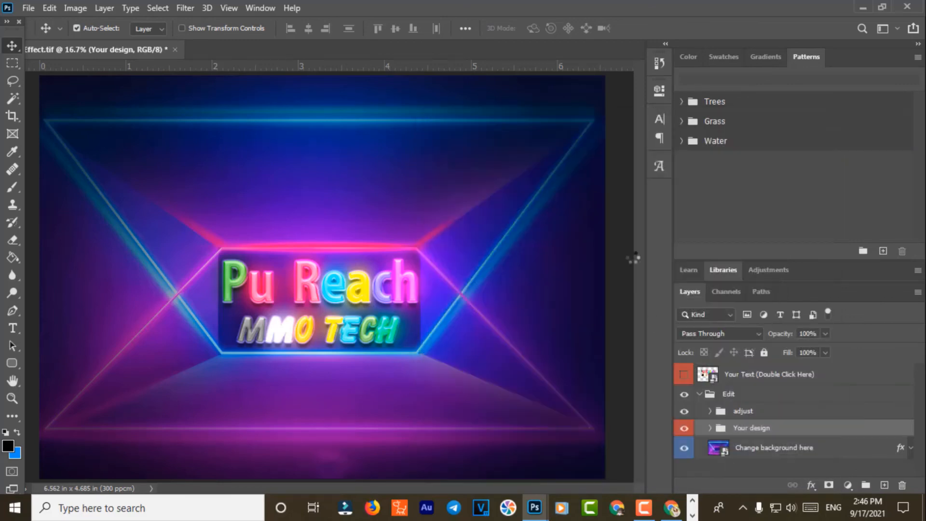
click(618, 110)
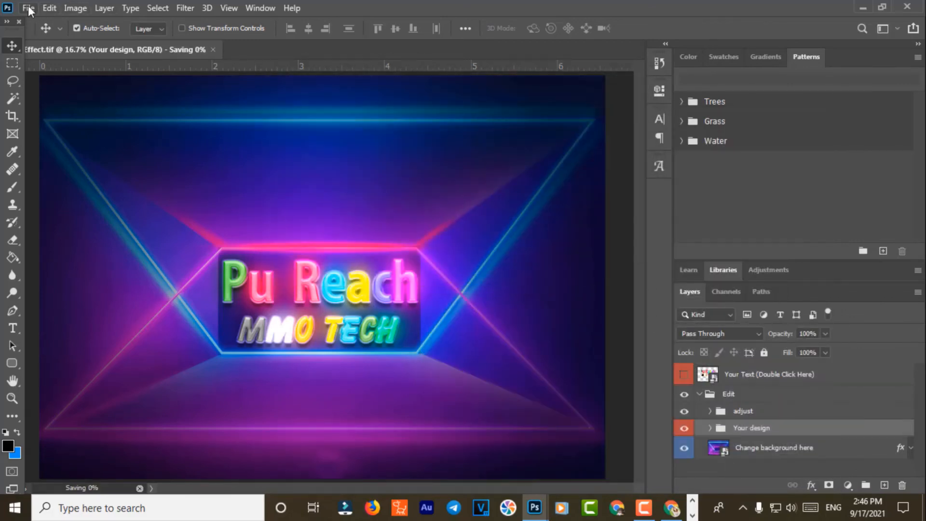
Step: Save another copy of the design as a JPEG named Text Effect
click(28, 8)
click(71, 172)
click(471, 210)
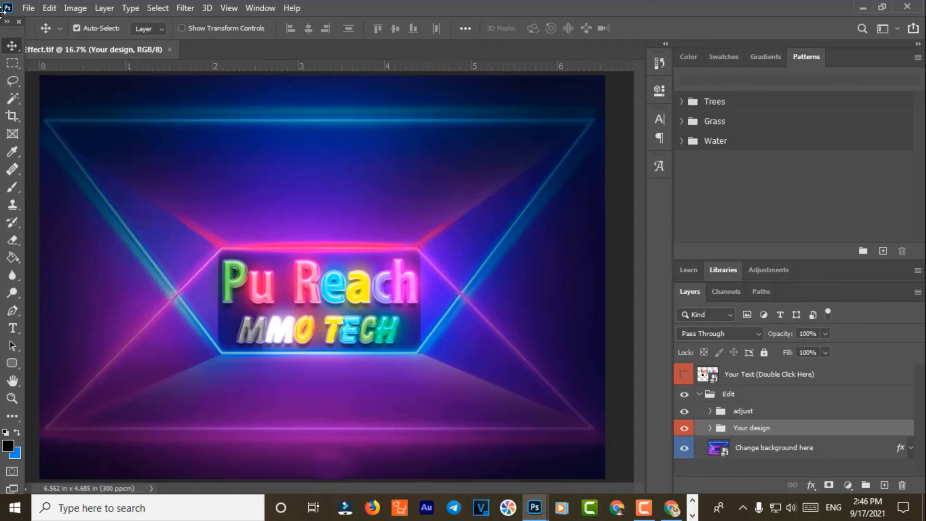
click(28, 8)
click(54, 171)
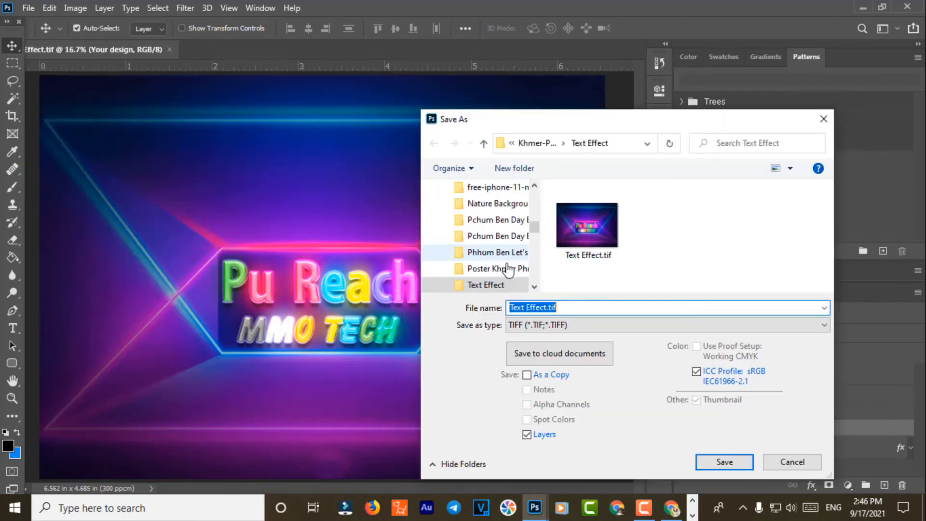
click(641, 325)
click(594, 190)
click(729, 462)
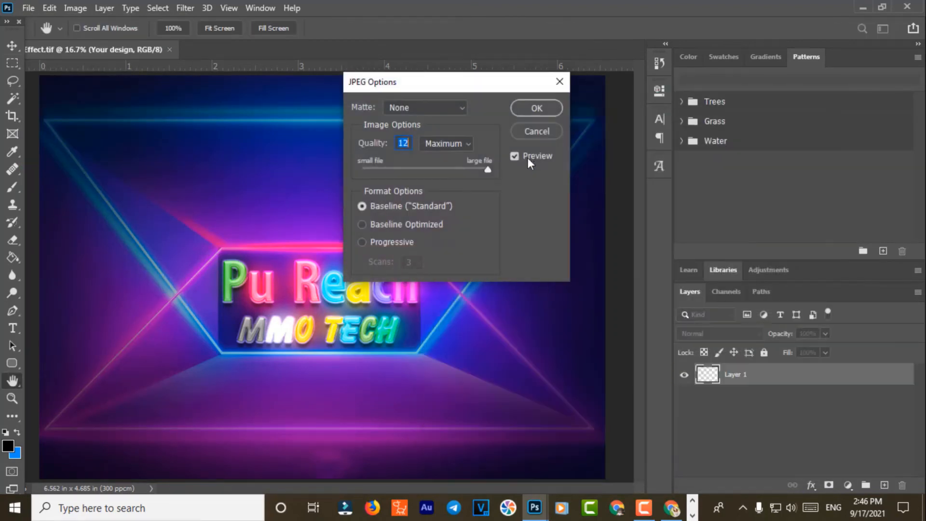
click(530, 108)
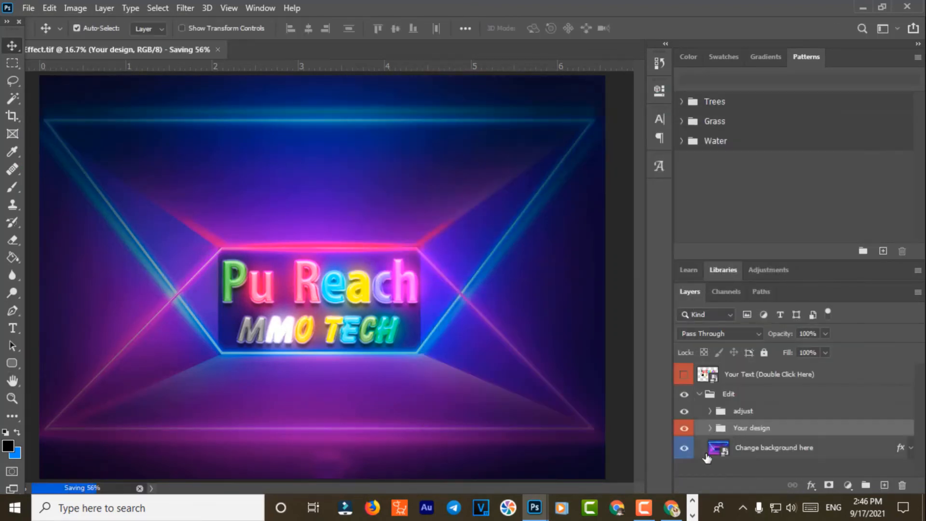
double_click(718, 449)
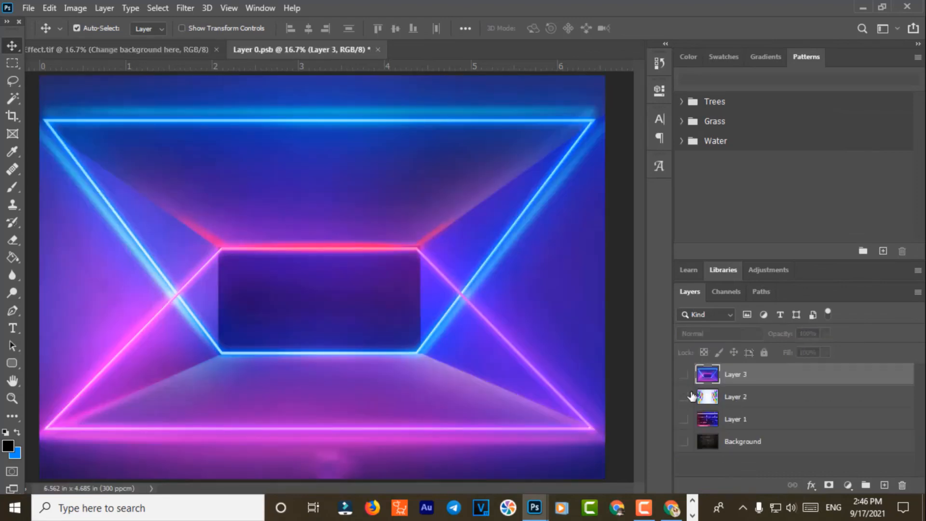
Step: Hide the tunnel layer and show and select the brick wall layer
drag(684, 374, 684, 421)
click(684, 420)
key(ctrl+minus)
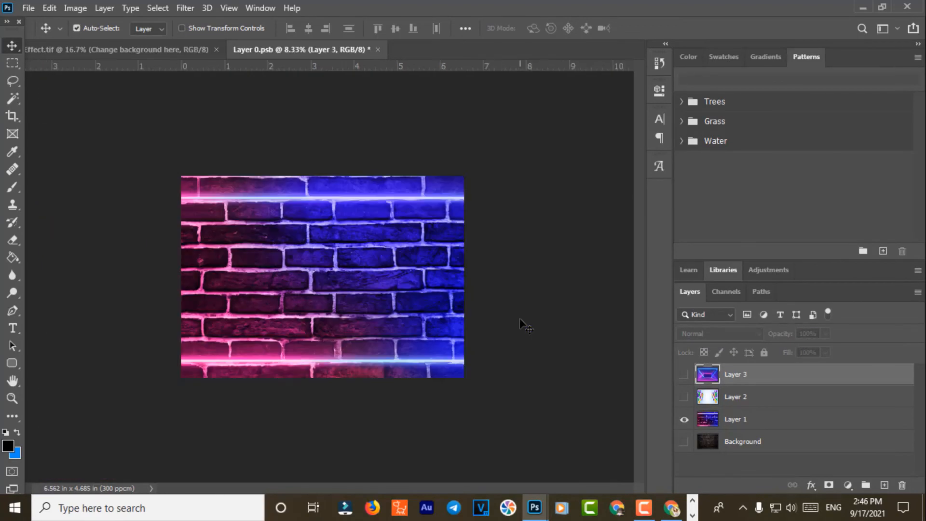
ctrl+click(501, 316)
Step: Narrow the brick wall to about 70% width, then save and close Layer 0.psb
key(ctrl+t)
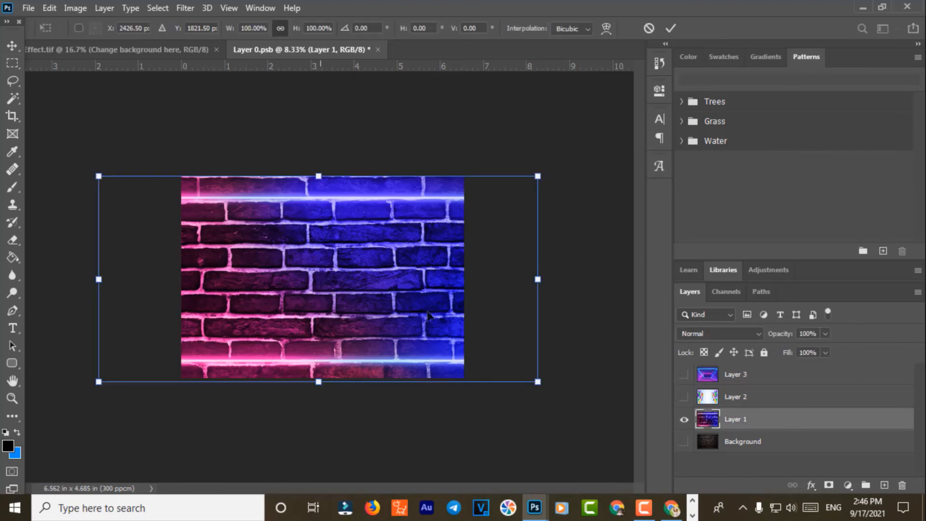
drag(538, 278, 477, 279)
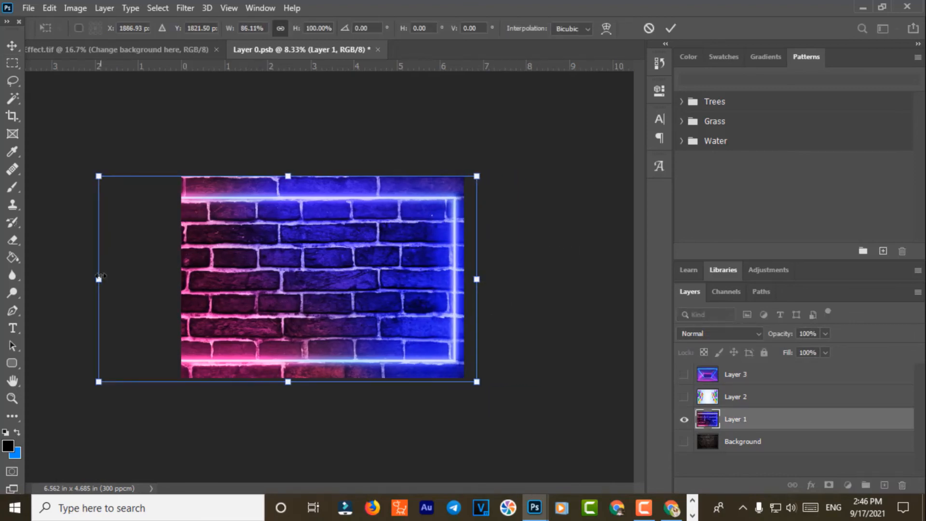
drag(100, 278, 165, 279)
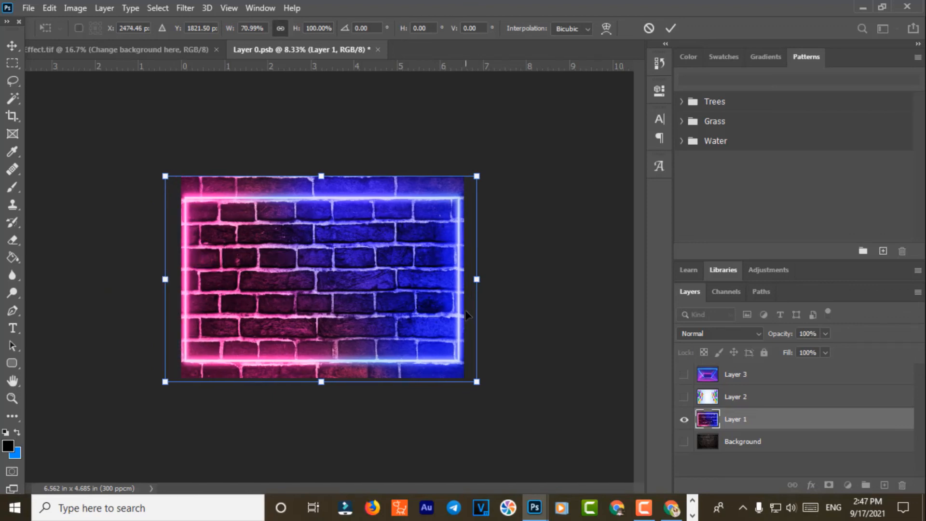
key(Return)
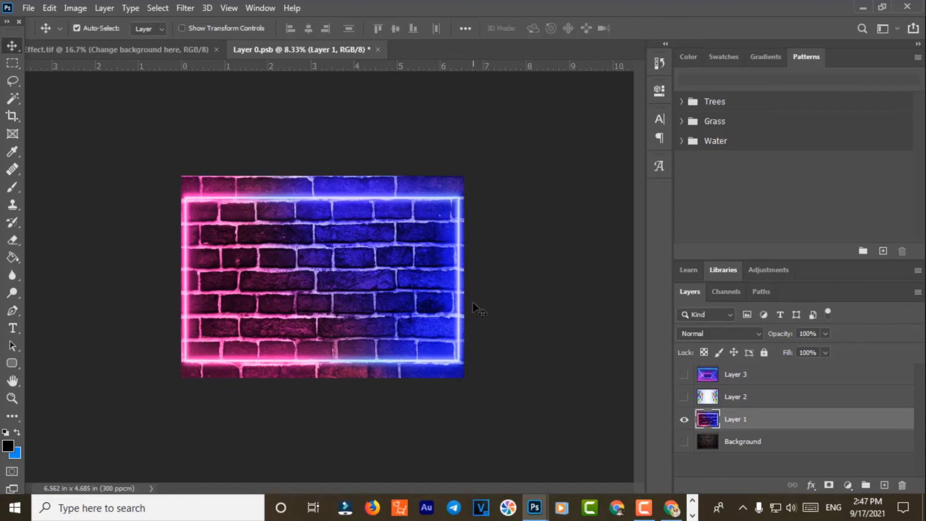
click(376, 50)
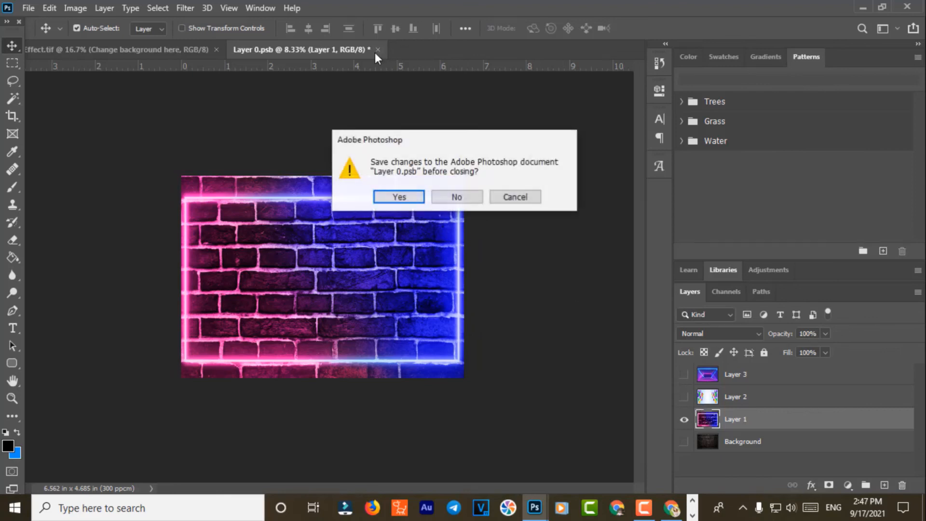
click(383, 197)
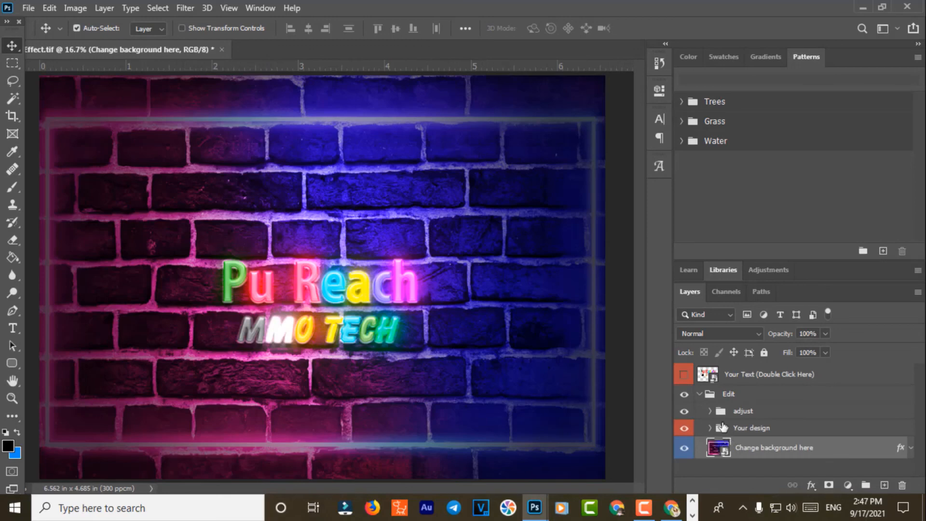
click(724, 427)
Step: Scale the Your design group up to about 219% and recentre it on the brick wall
key(ctrl+t)
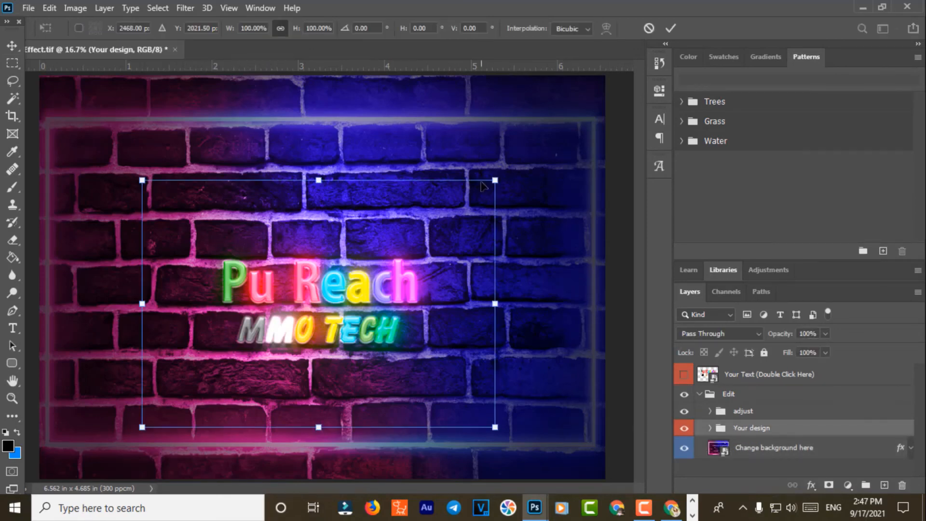
drag(494, 180, 725, 15)
drag(428, 226, 278, 222)
drag(576, 424, 805, 470)
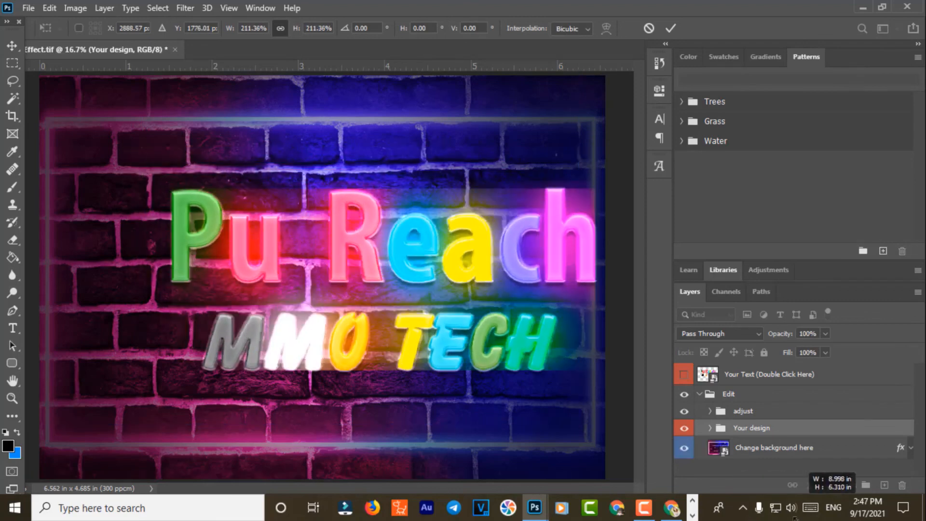
drag(384, 257, 321, 256)
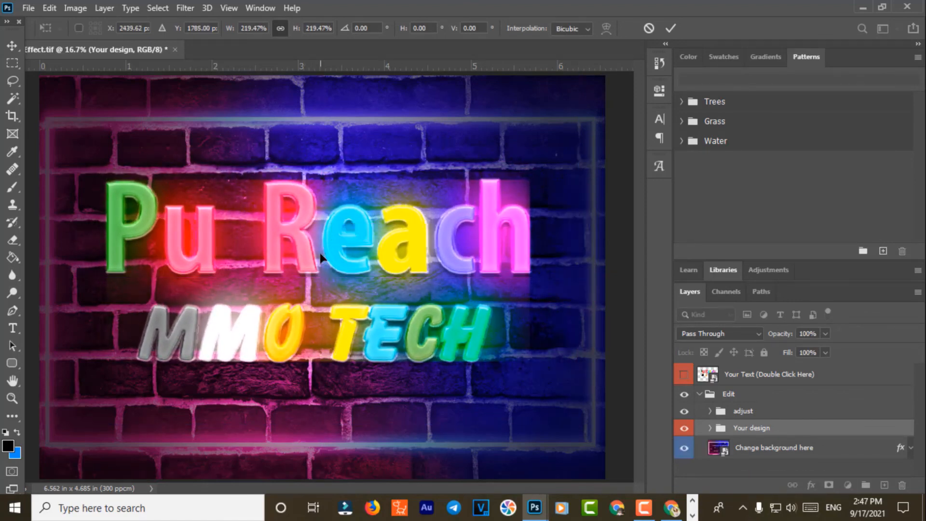
key(Return)
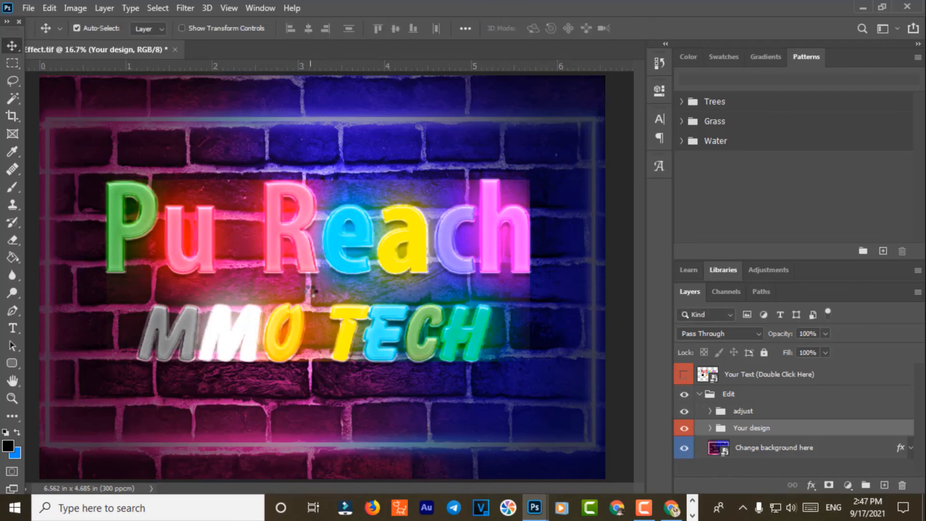
Step: Save the brick-wall version as 1 Text Effect.tif with default TIFF options
click(29, 9)
click(100, 171)
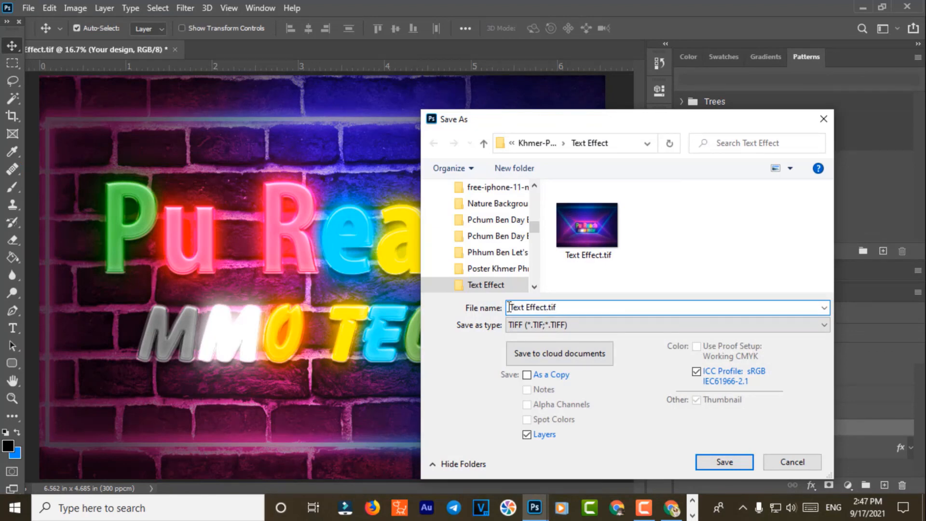
text(1)
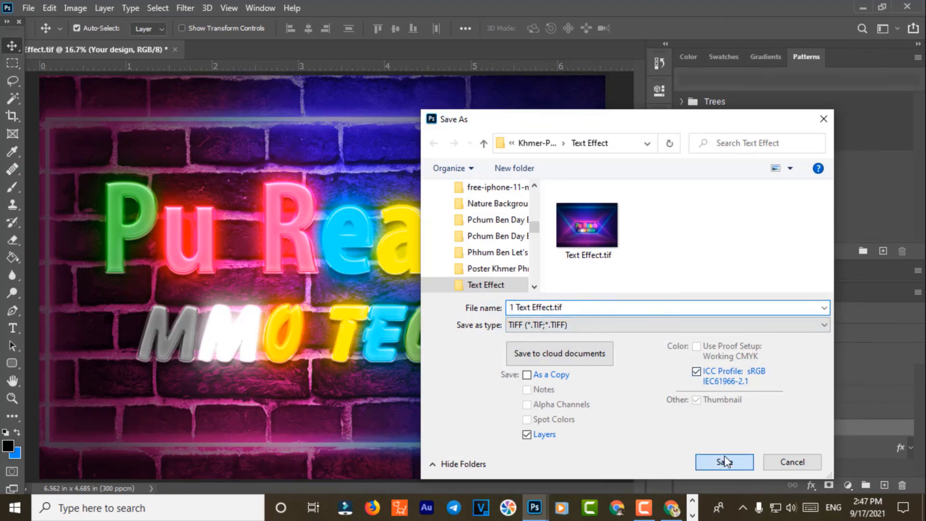
click(725, 460)
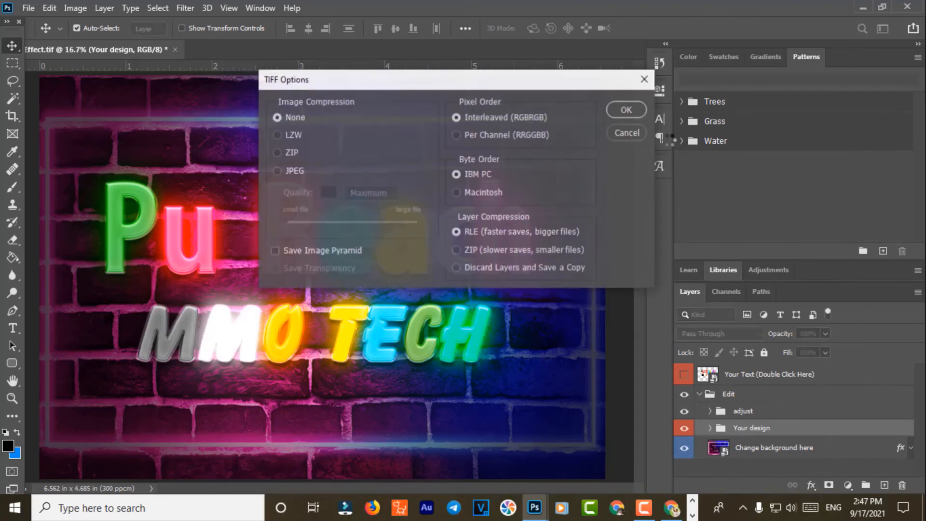
click(627, 109)
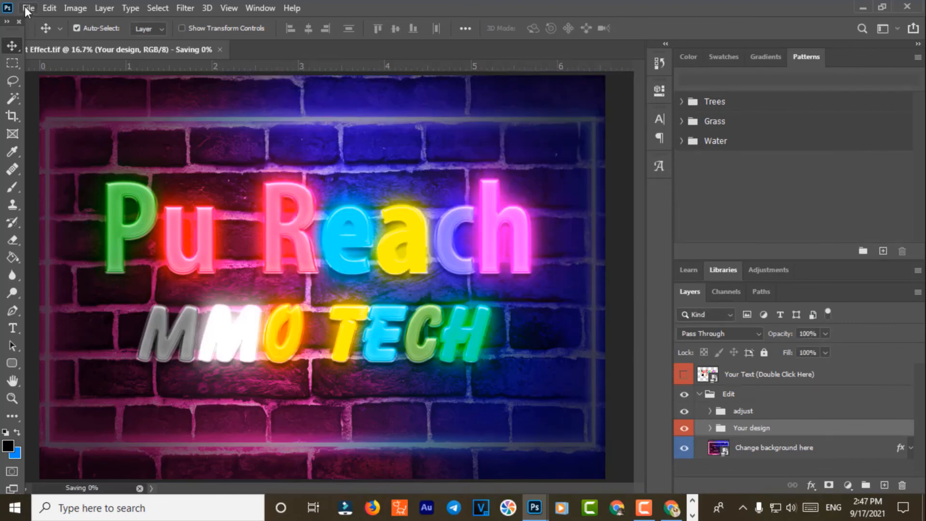
Step: Save a JPEG copy as 1 Text Effect.jpg and close Photoshop
click(25, 7)
click(193, 103)
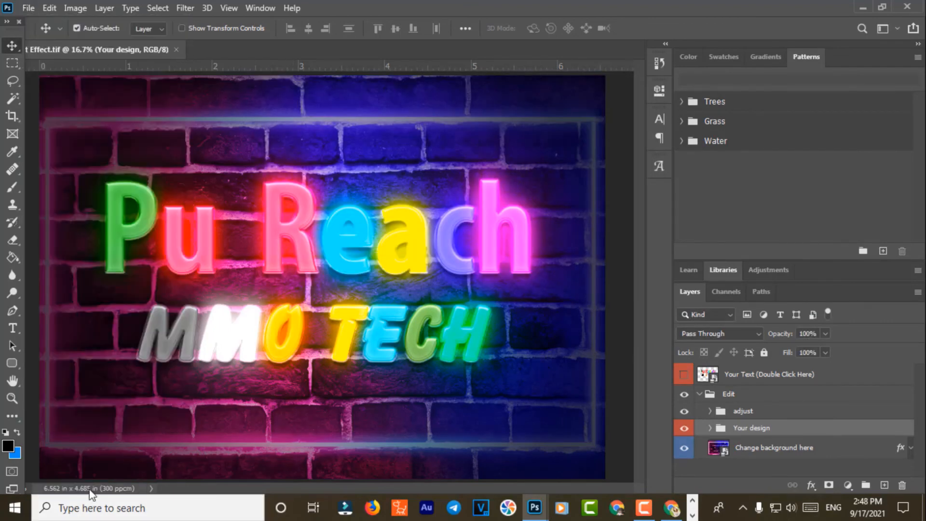
click(28, 8)
click(43, 169)
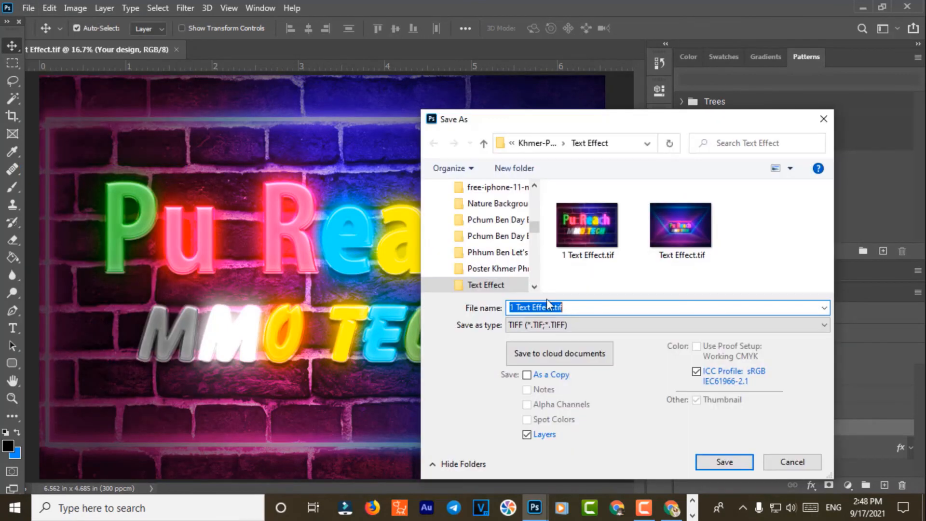
click(569, 325)
click(554, 189)
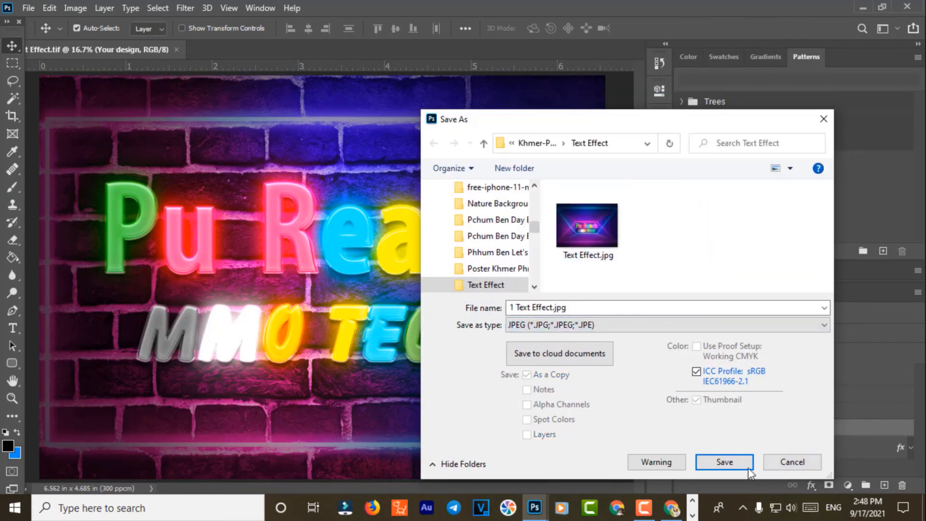
click(725, 462)
click(532, 102)
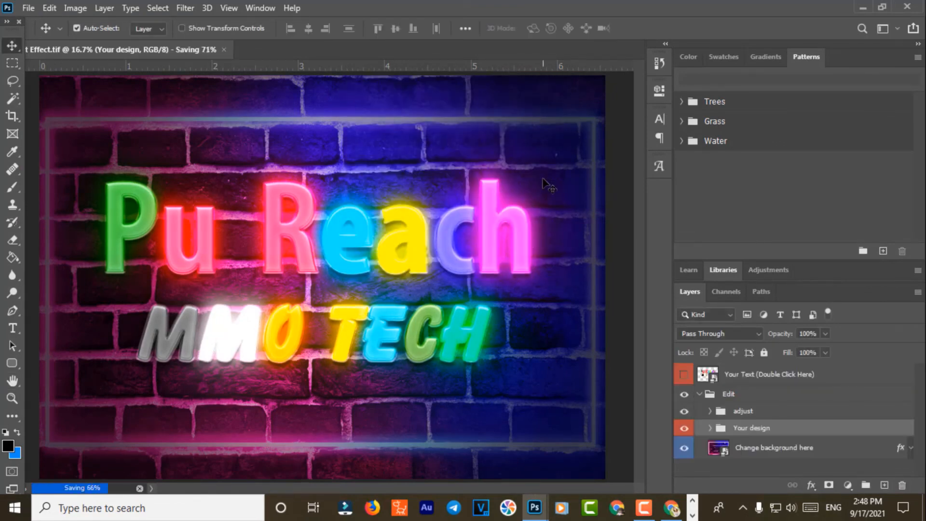
click(909, 7)
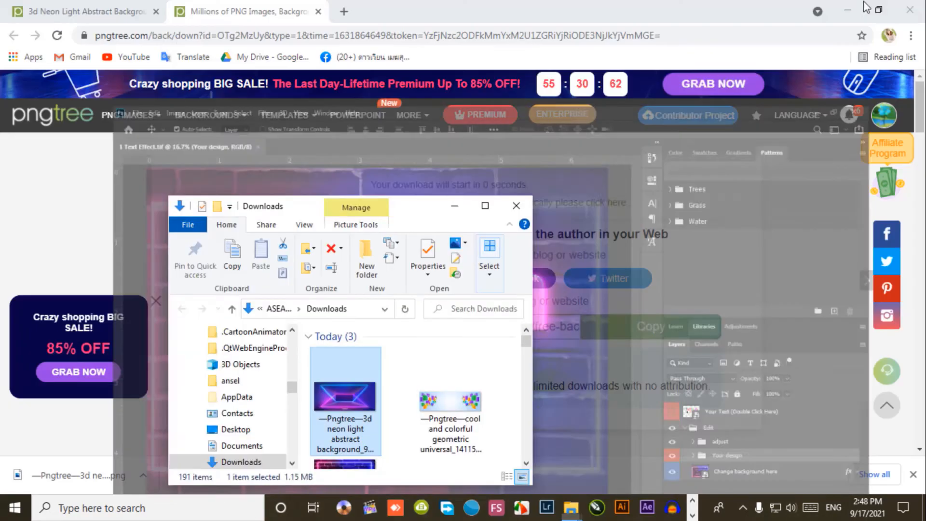
Step: Open the Khmer-Phnum-Ben-Day folder and cancel replacing the existing Text Effect.tif
click(918, 4)
key(super+d)
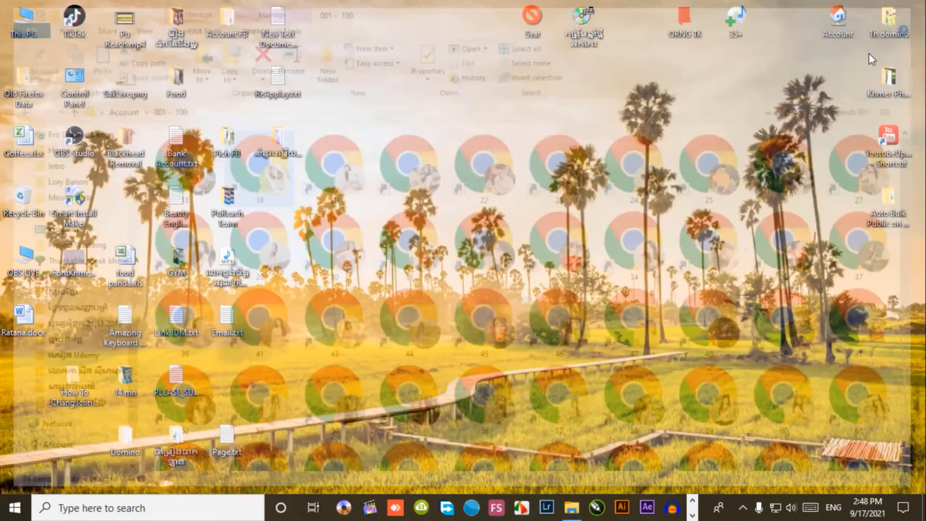
double_click(881, 82)
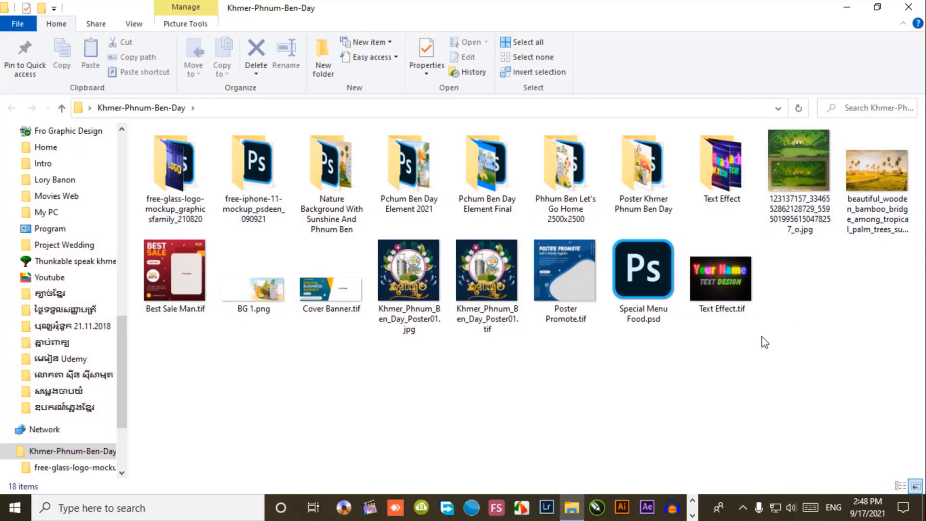
drag(721, 275, 722, 177)
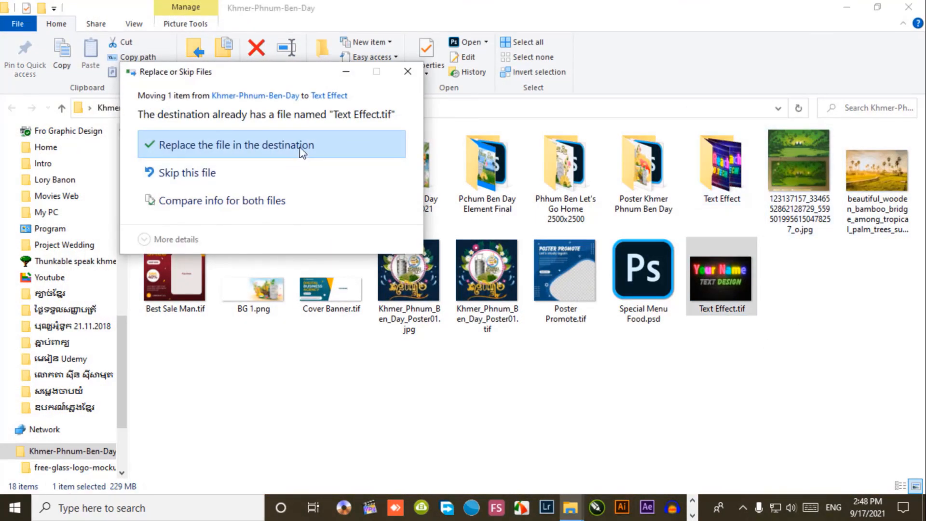
click(407, 71)
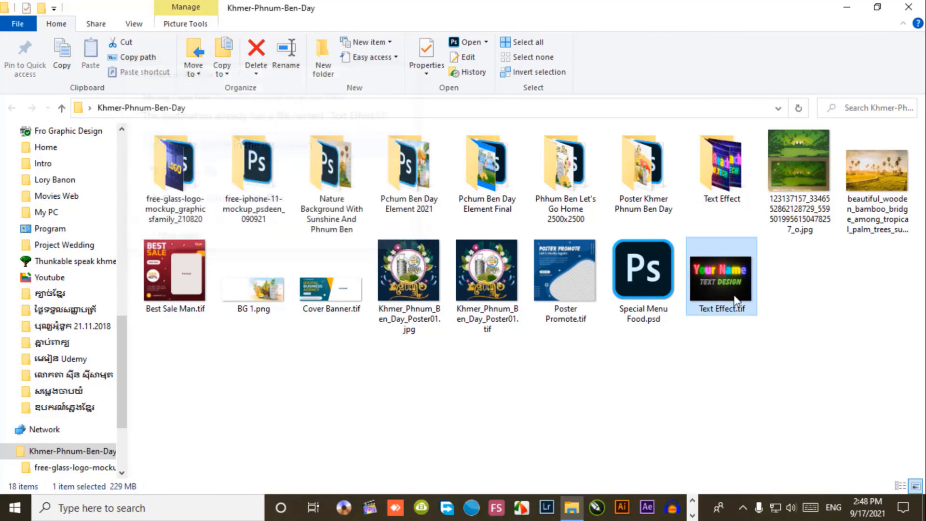
Step: Rename the file to Your Name Text Effect.tif and move it into the Text Effect folder
click(705, 311)
click(704, 312)
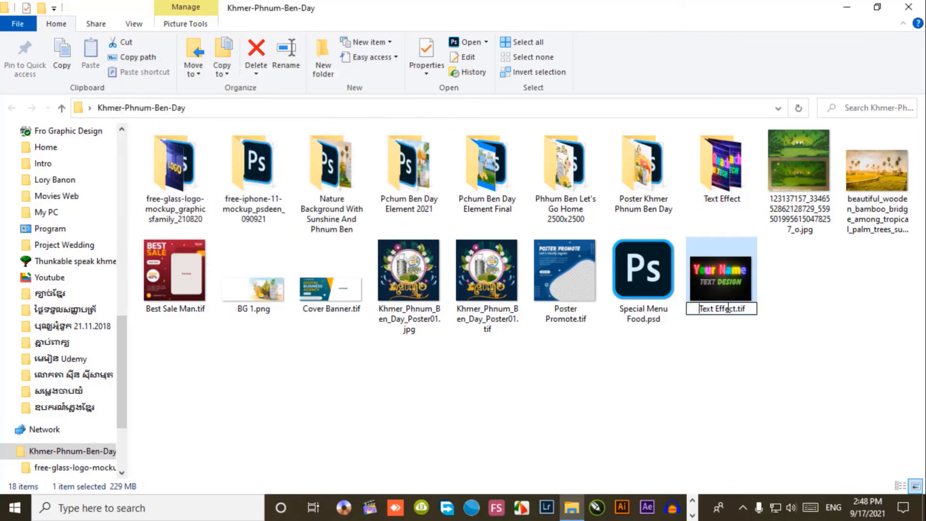
text(Your Name)
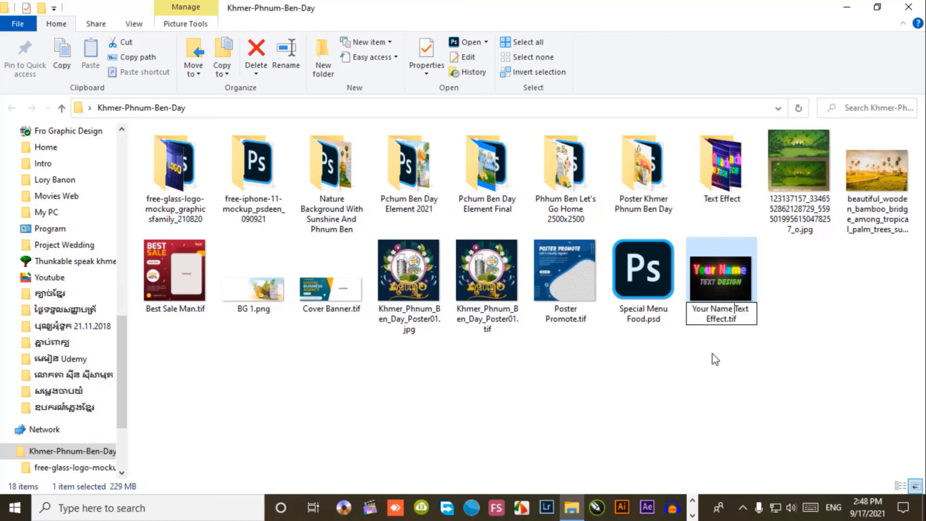
drag(738, 290, 723, 167)
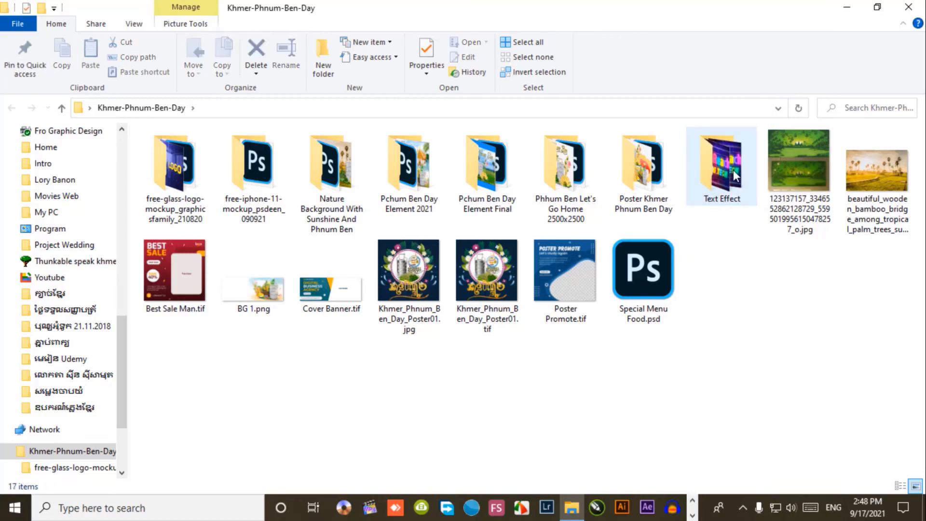
double_click(738, 188)
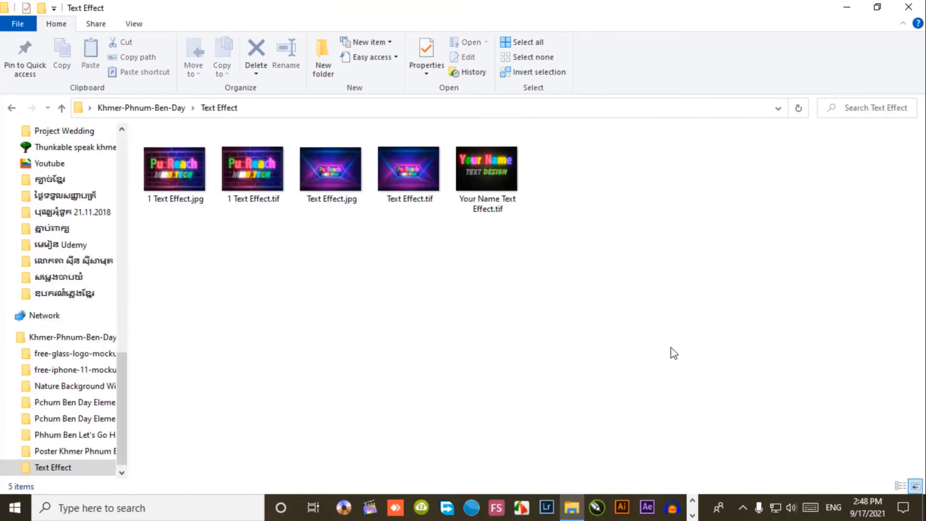
Step: Preview 1 Text Effect.jpg and Text Effect.jpg in Photos, closing each afterwards
double_click(171, 169)
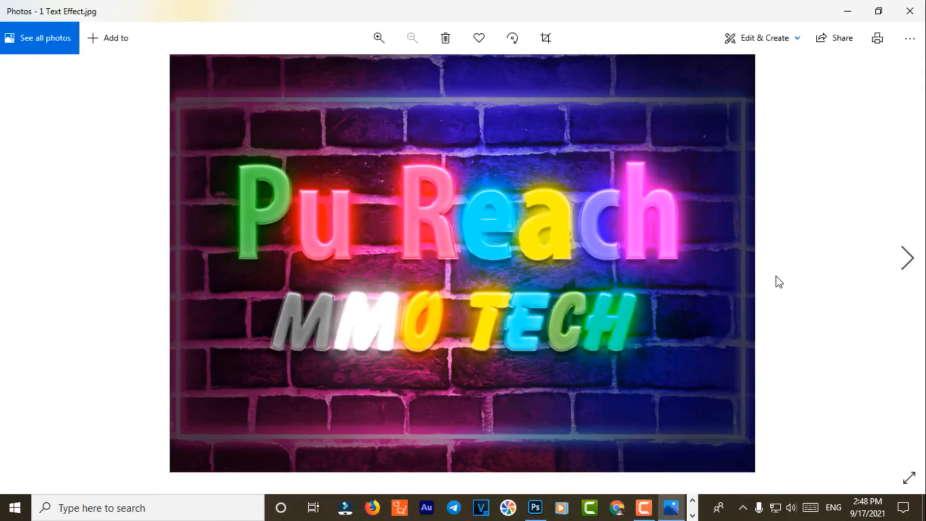
click(909, 11)
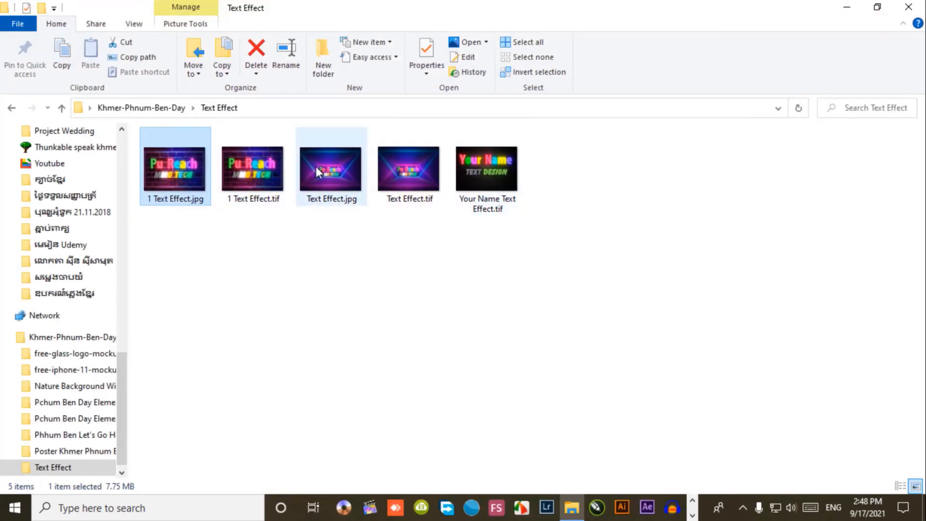
click(341, 161)
double_click(344, 187)
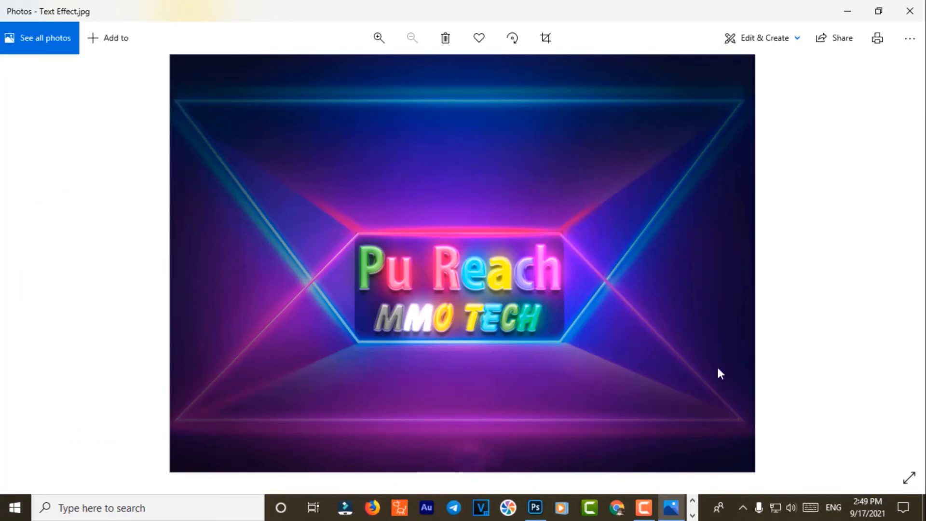
click(909, 11)
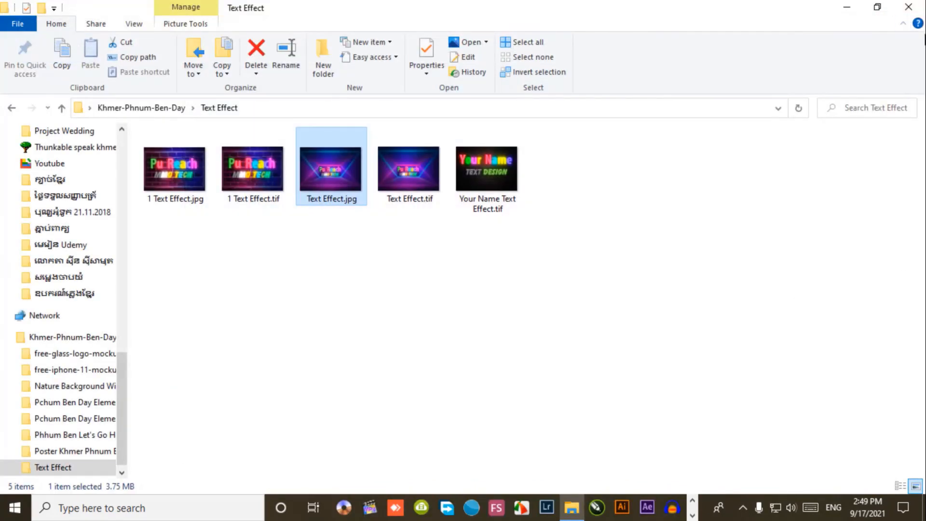
Step: Close the Text Effect folder window and refresh the desktop twice
click(908, 7)
right_click(461, 118)
click(492, 157)
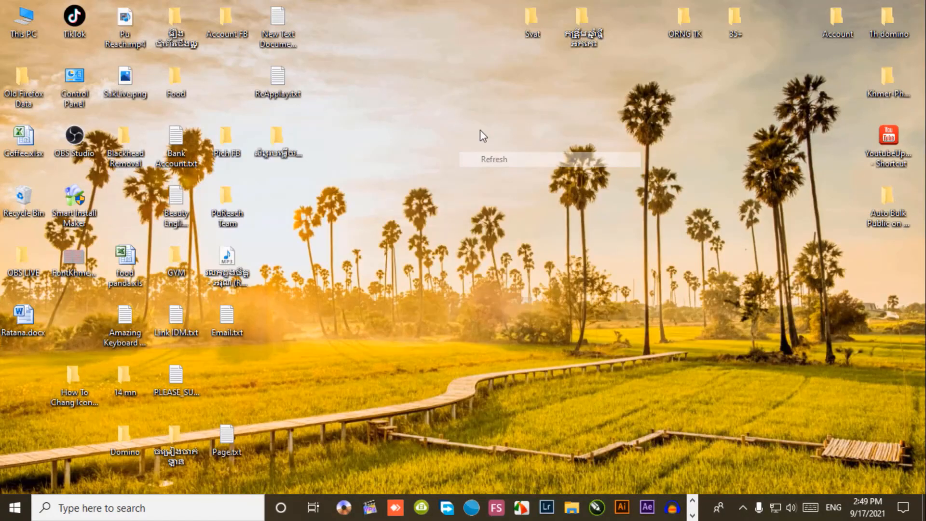
right_click(458, 115)
click(520, 156)
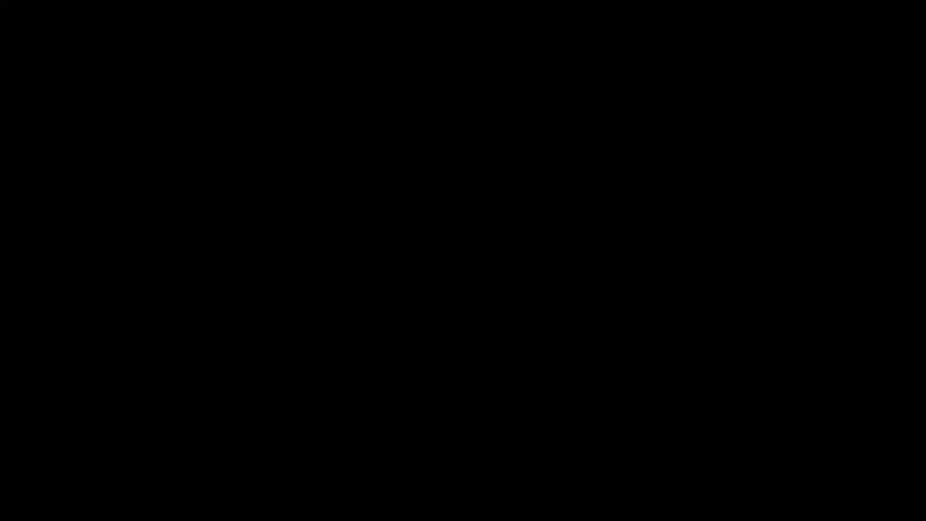